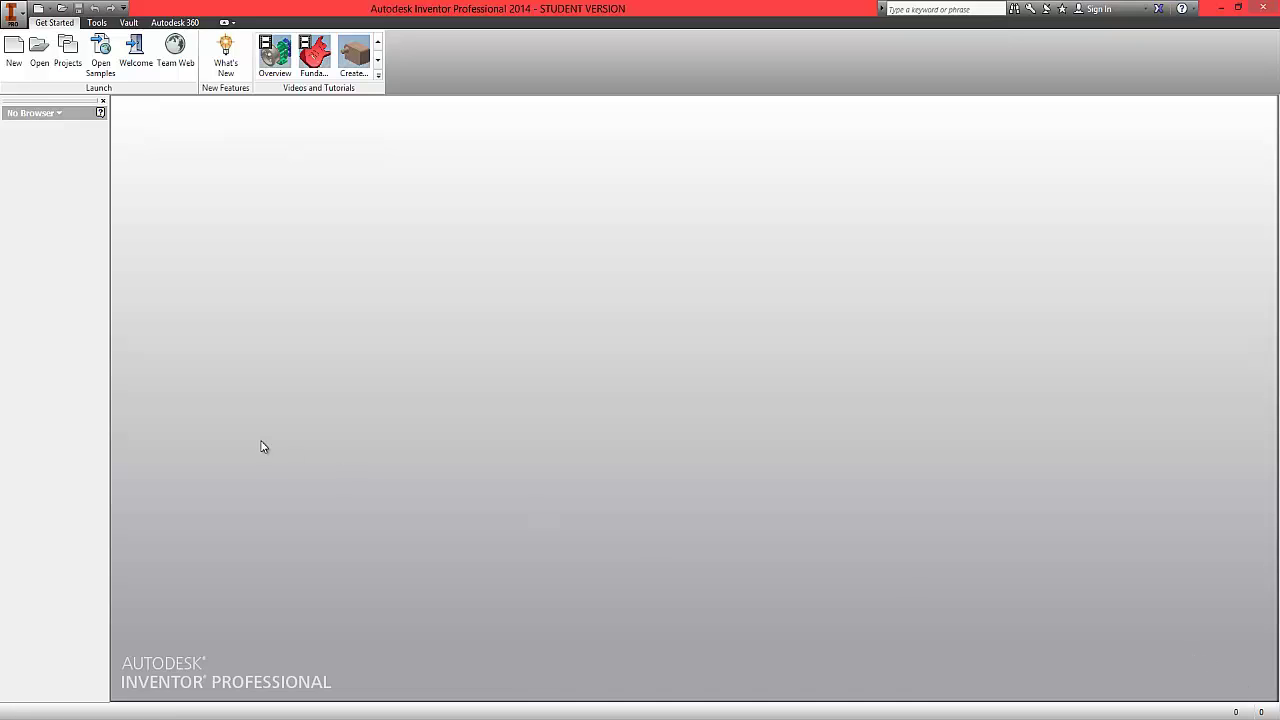
Create a new assembly from the metric Standard (mm).iam template and save it as Assembly3 in the Tumbler Unit 1.1 folder
click(13, 68)
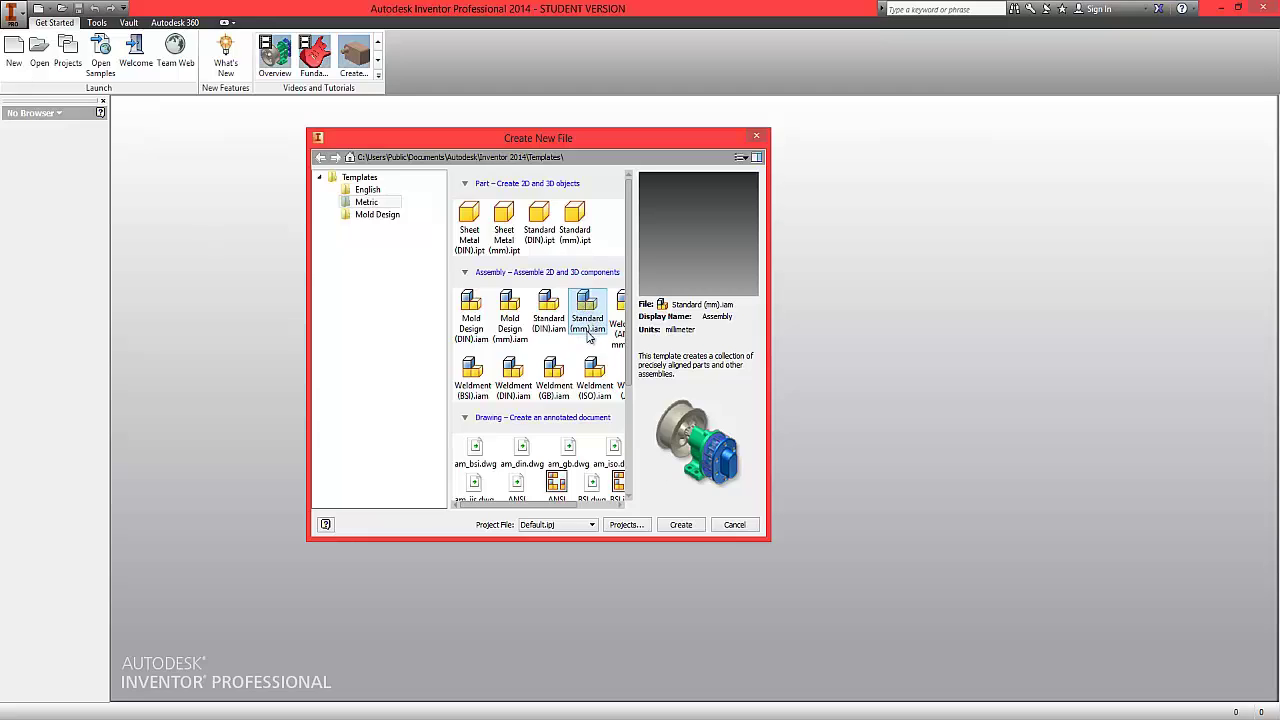
click(670, 522)
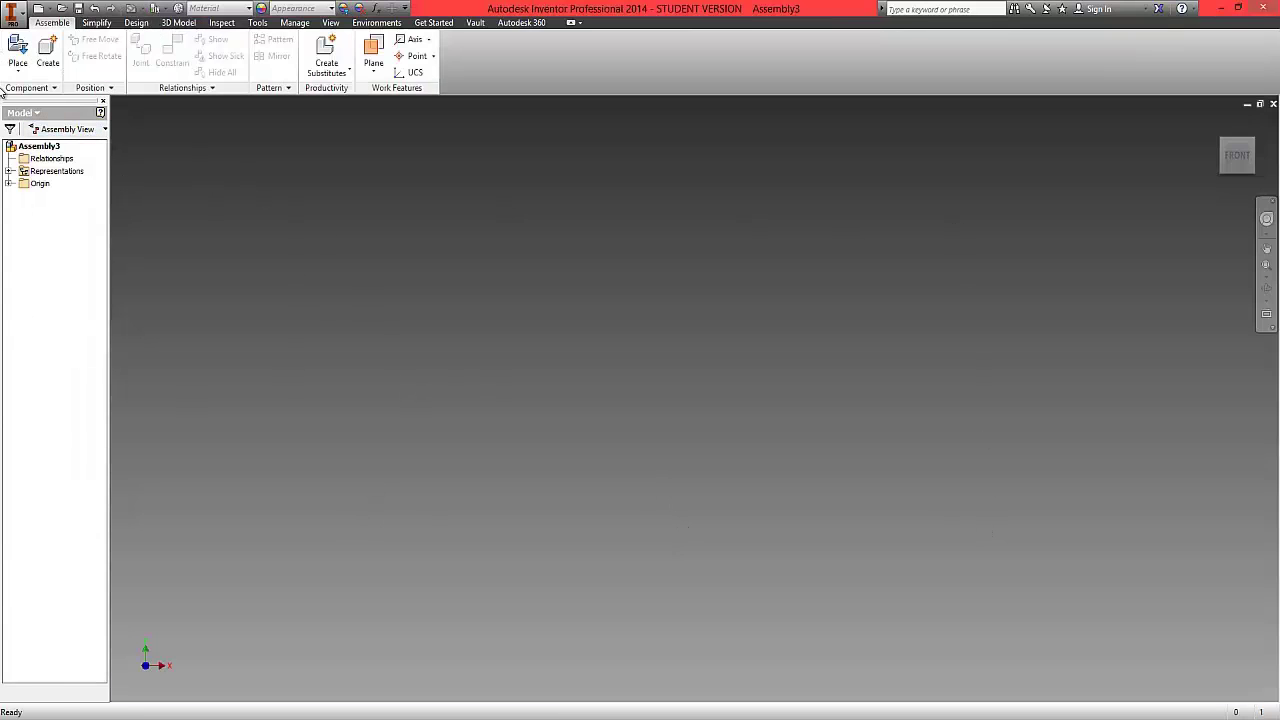
click(18, 14)
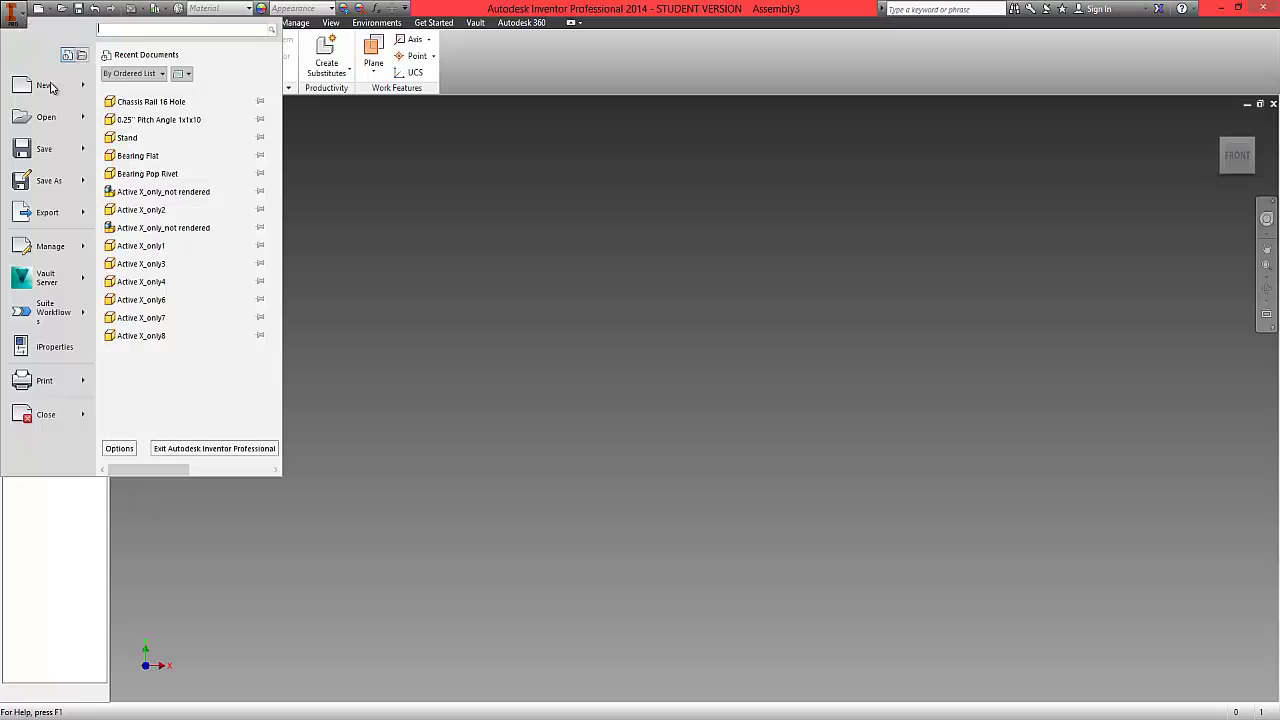
click(62, 156)
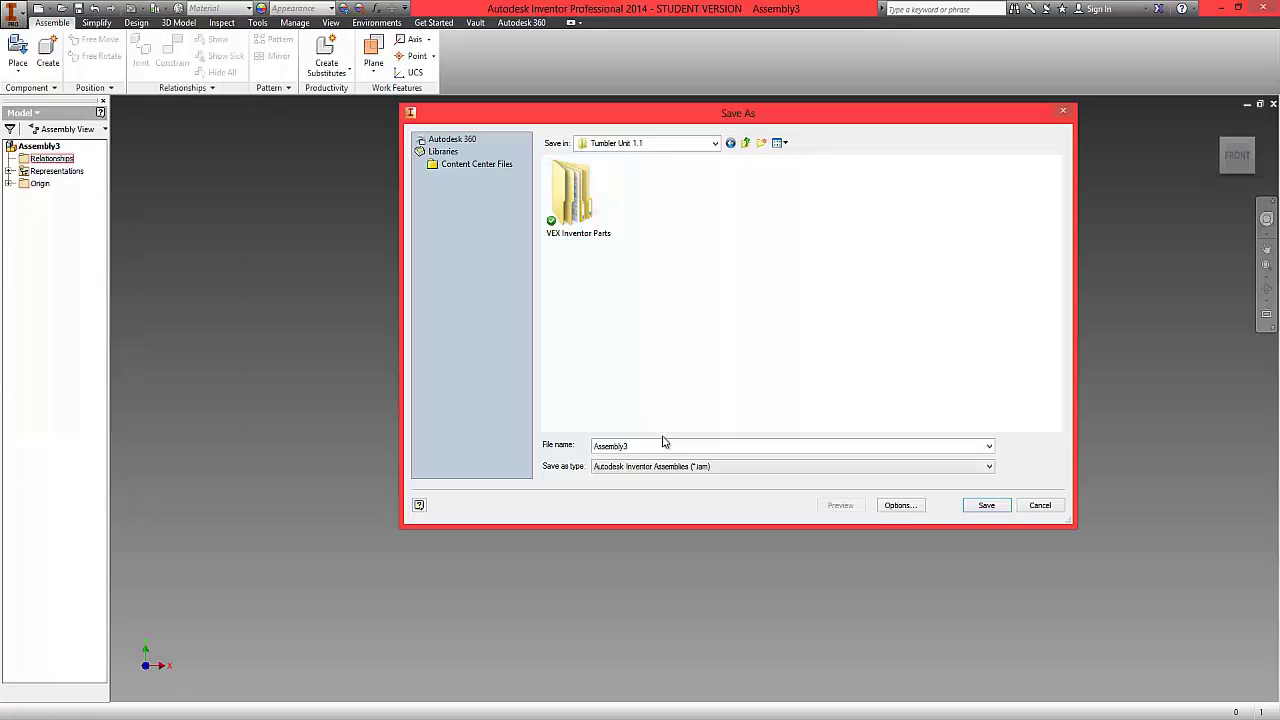
click(988, 505)
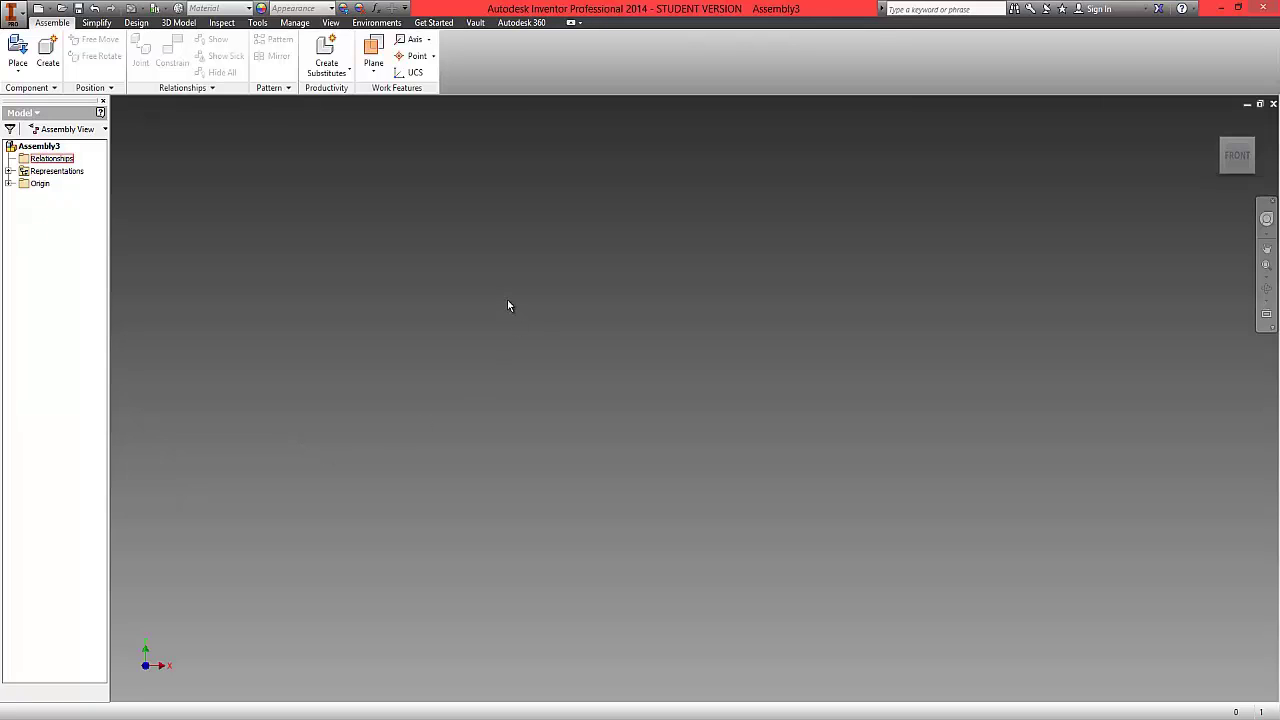
Start placing a component and browse to the Structure folder within the Metric folder of VEX Inventor Parts
click(19, 71)
click(30, 96)
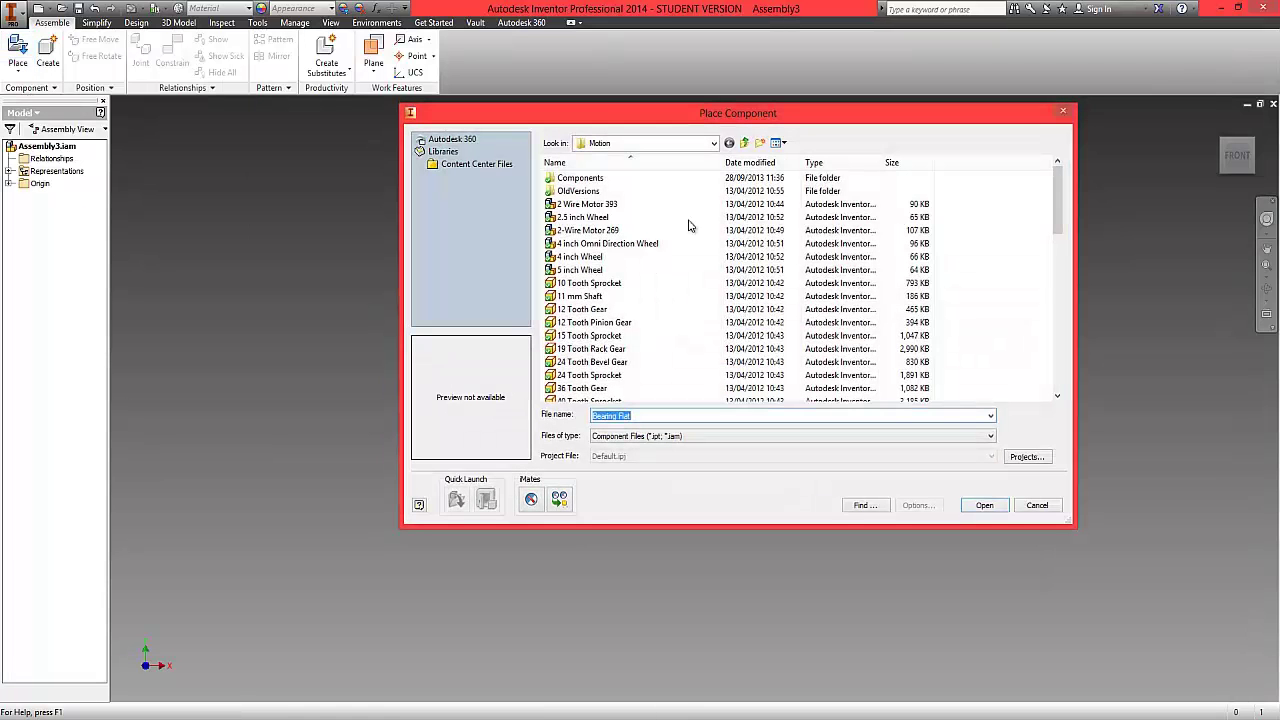
click(742, 143)
click(742, 143)
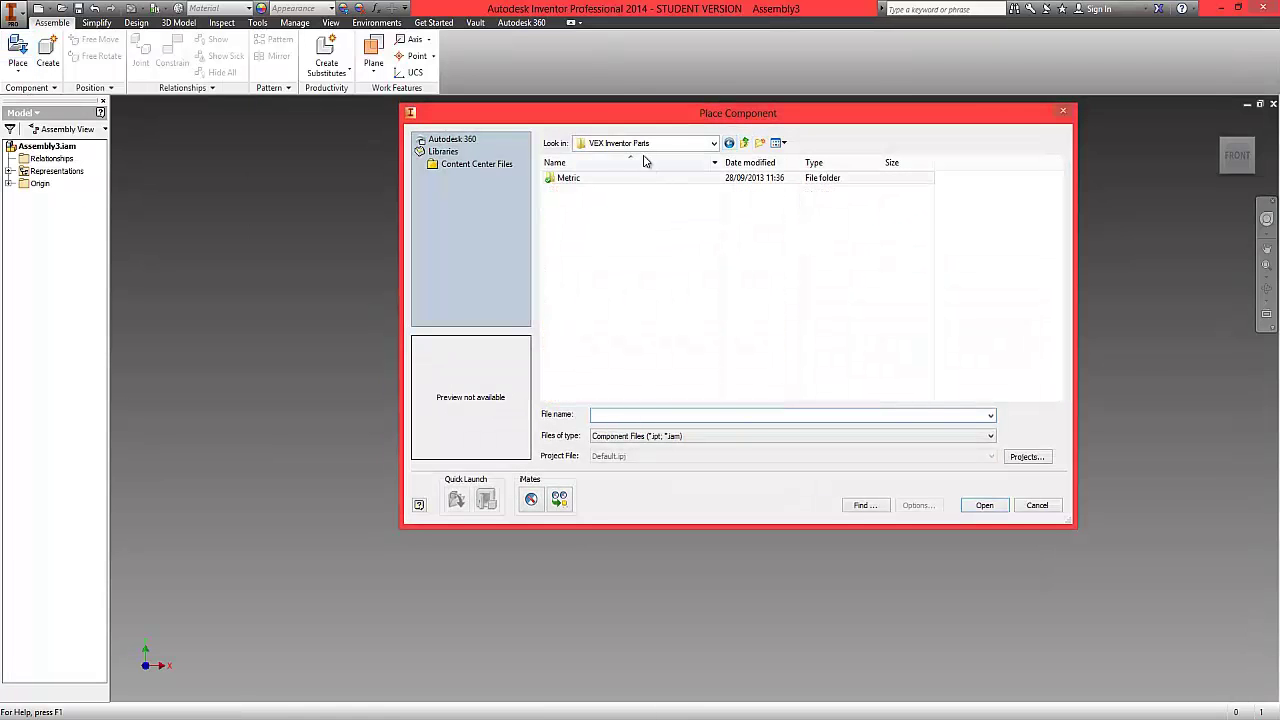
click(744, 146)
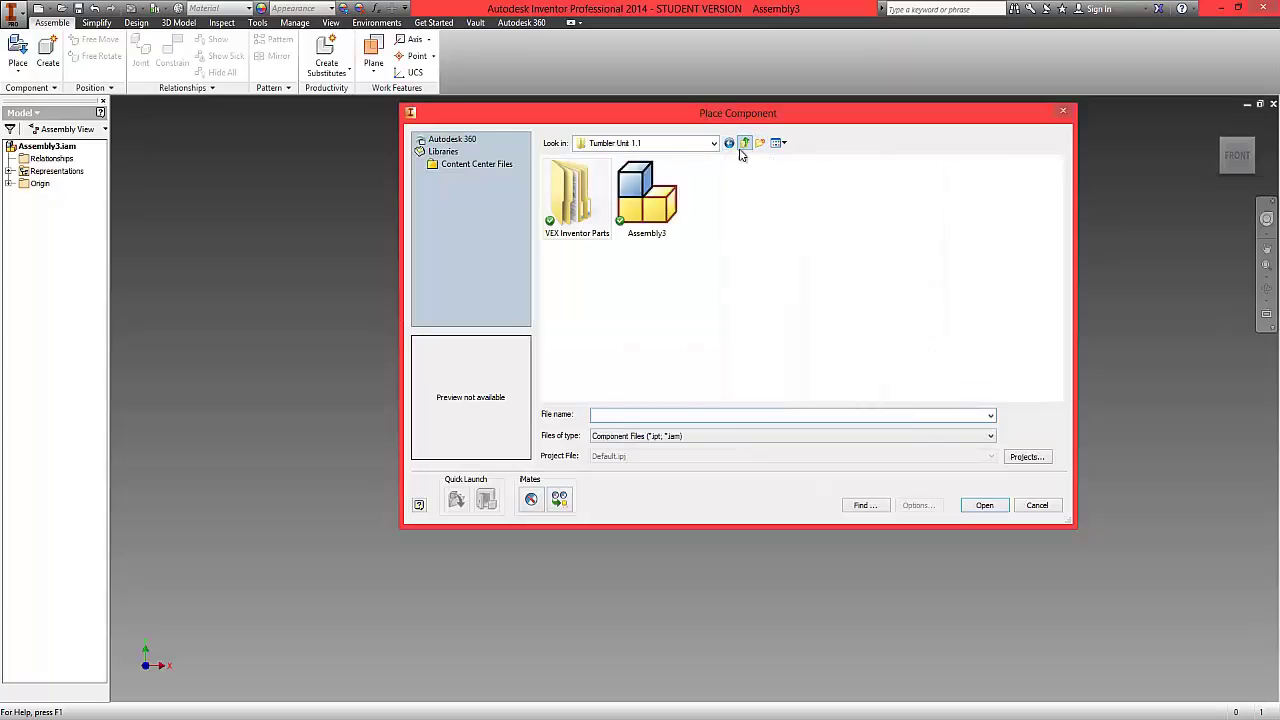
double_click(575, 234)
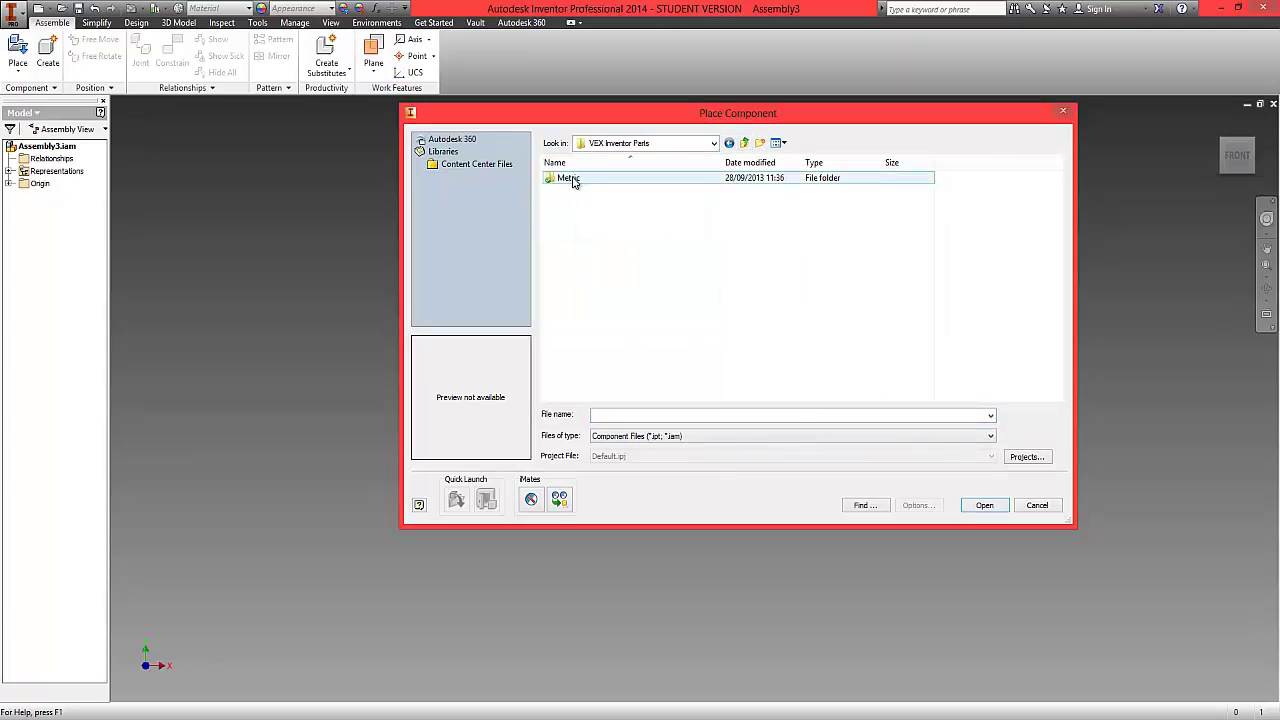
double_click(573, 180)
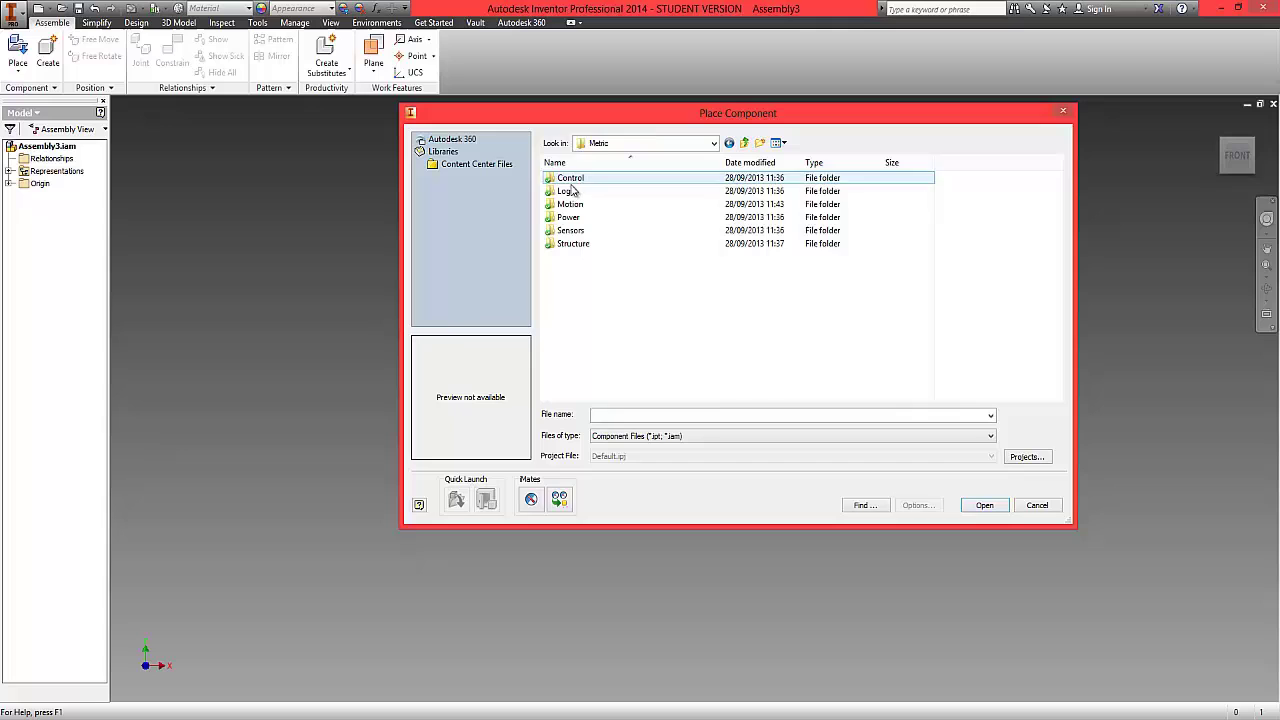
double_click(580, 245)
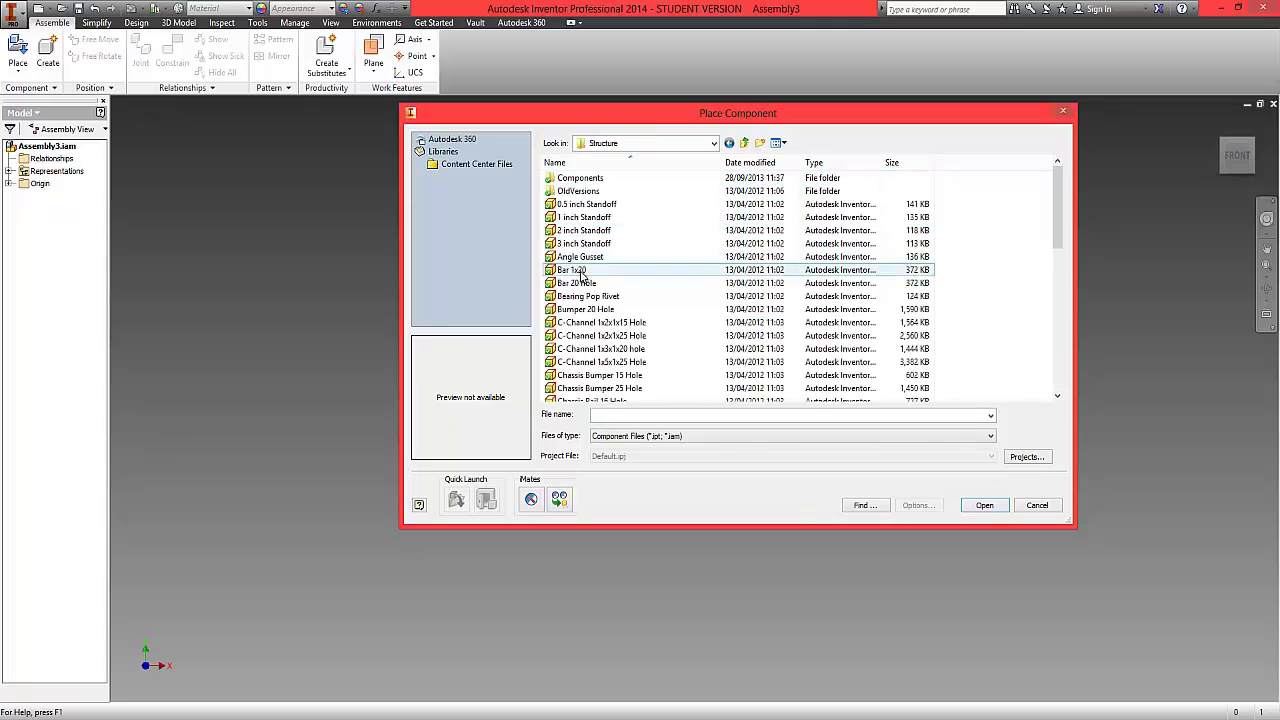
Place a single Chassis Rail 16 Hole component in the assembly
click(580, 257)
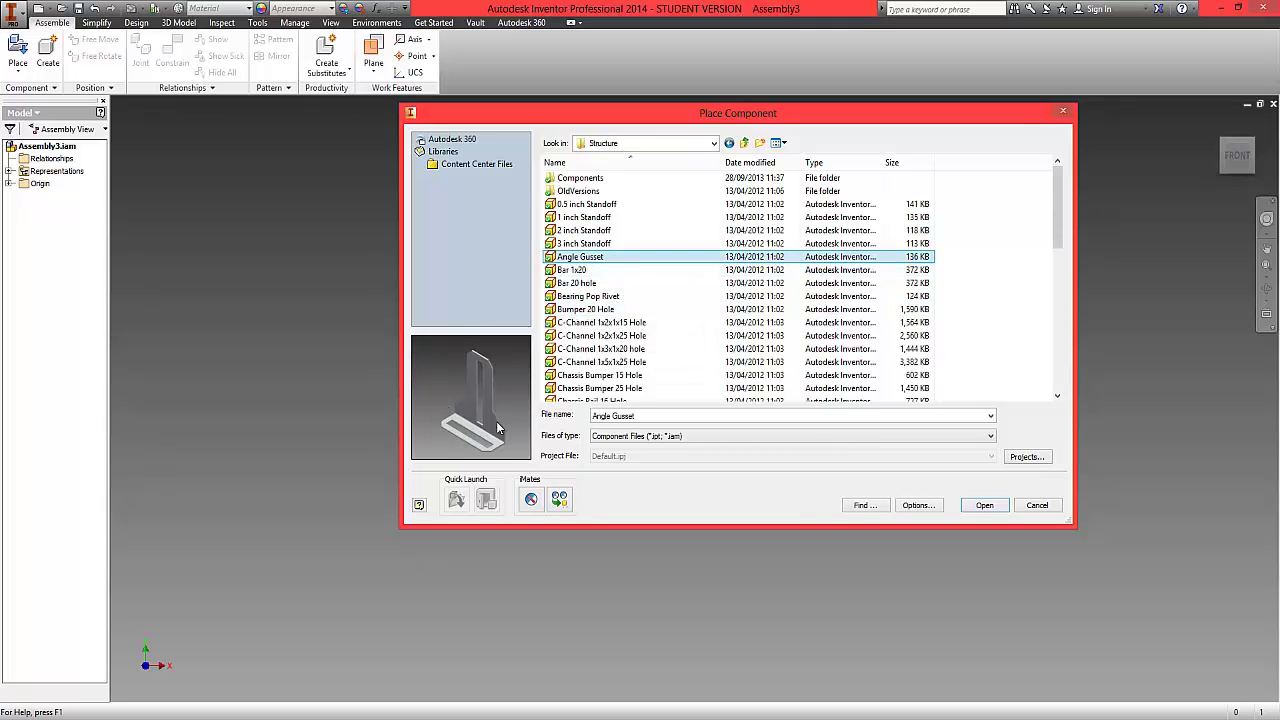
scroll(600, 310, down, 3)
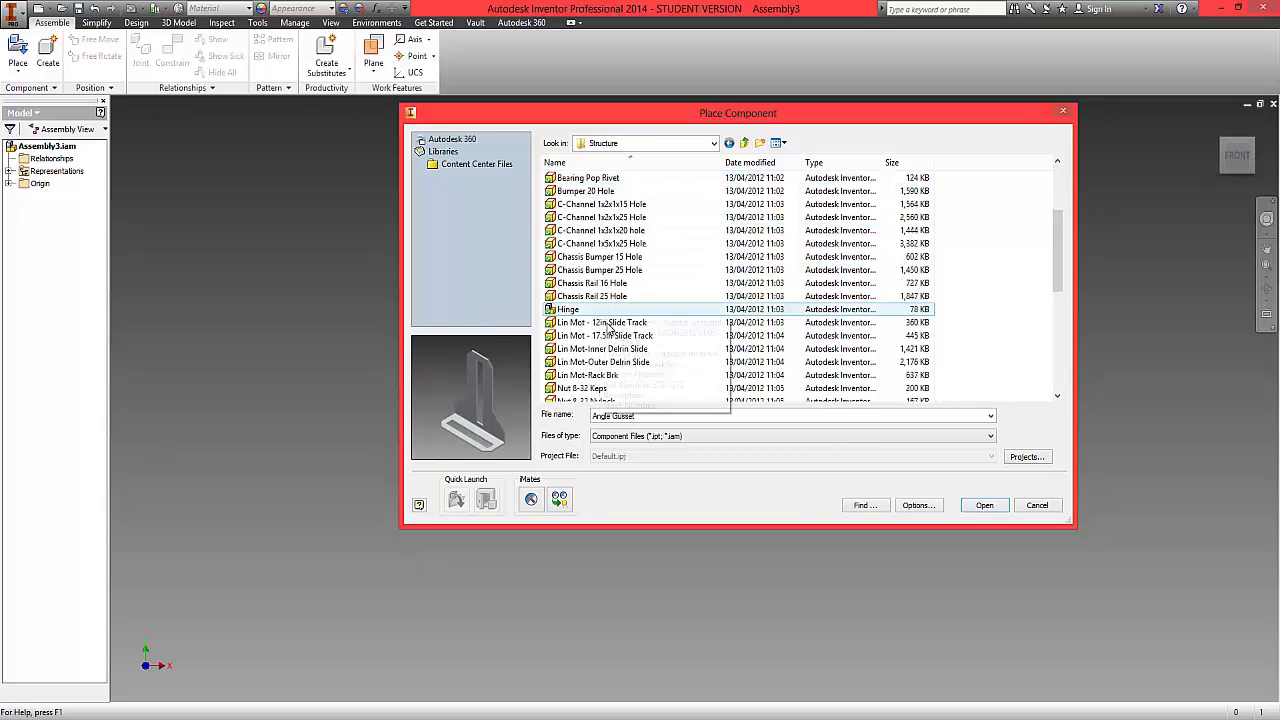
click(590, 284)
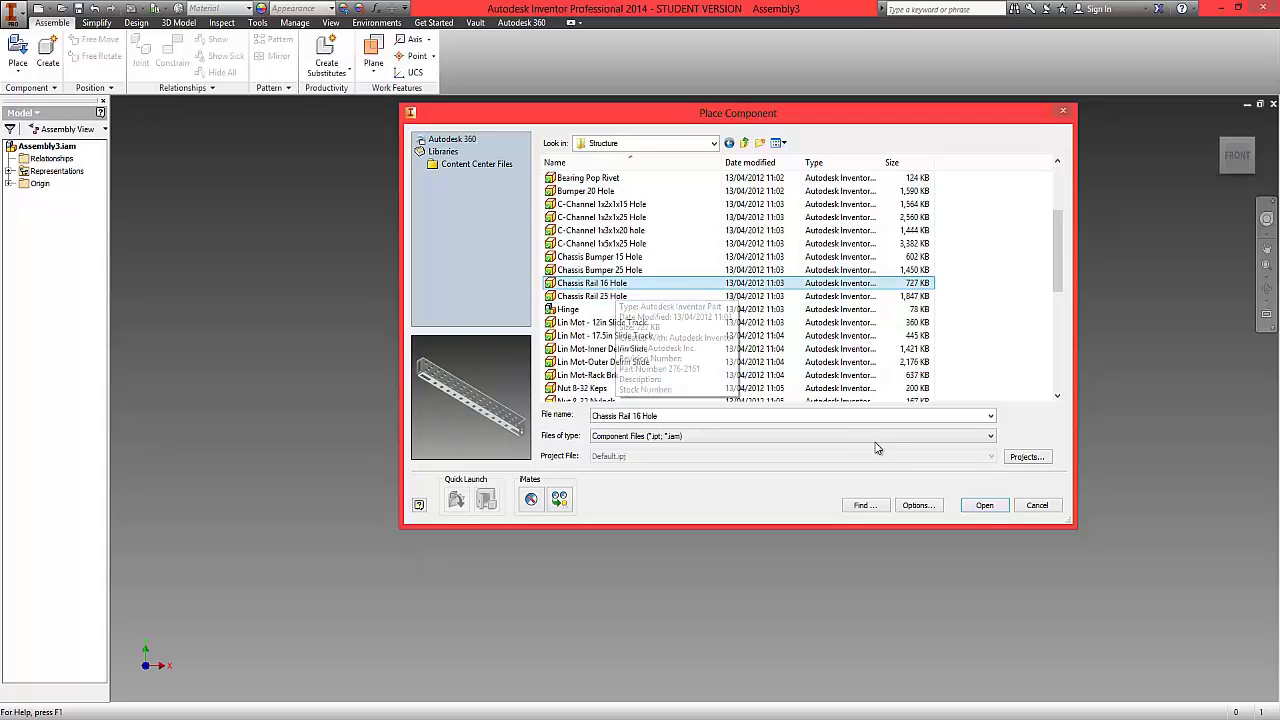
click(984, 505)
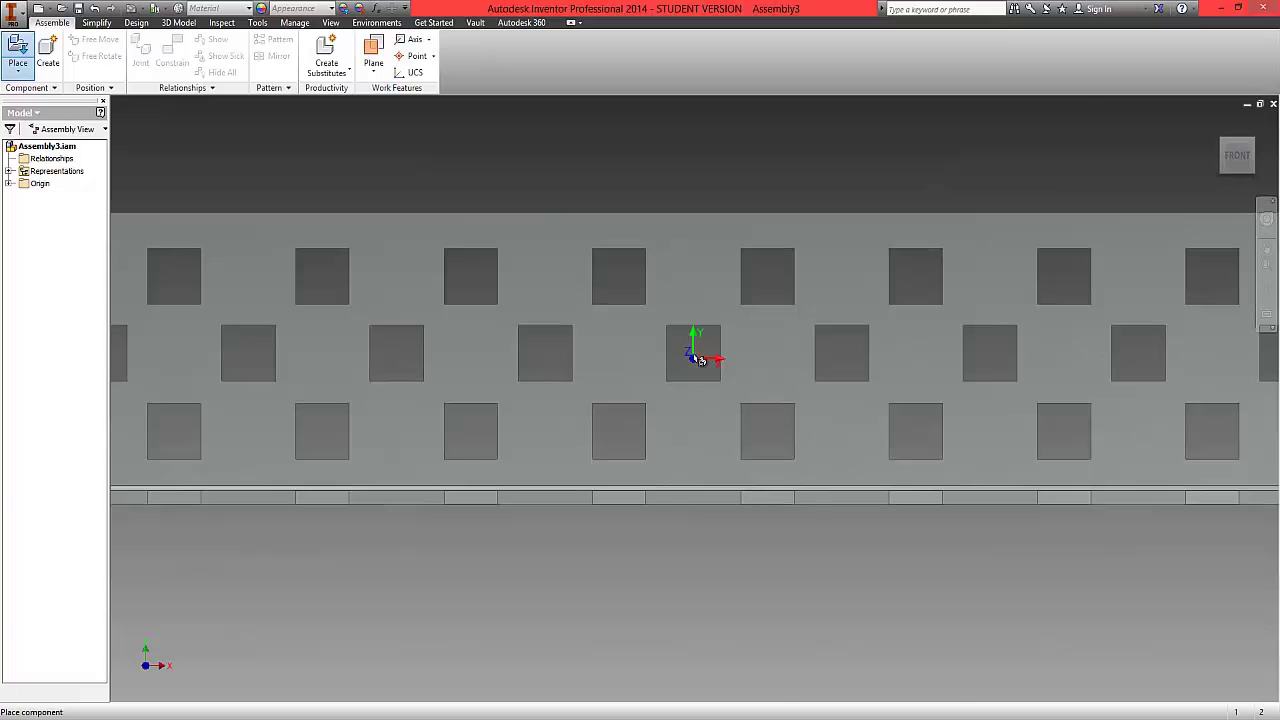
click(701, 360)
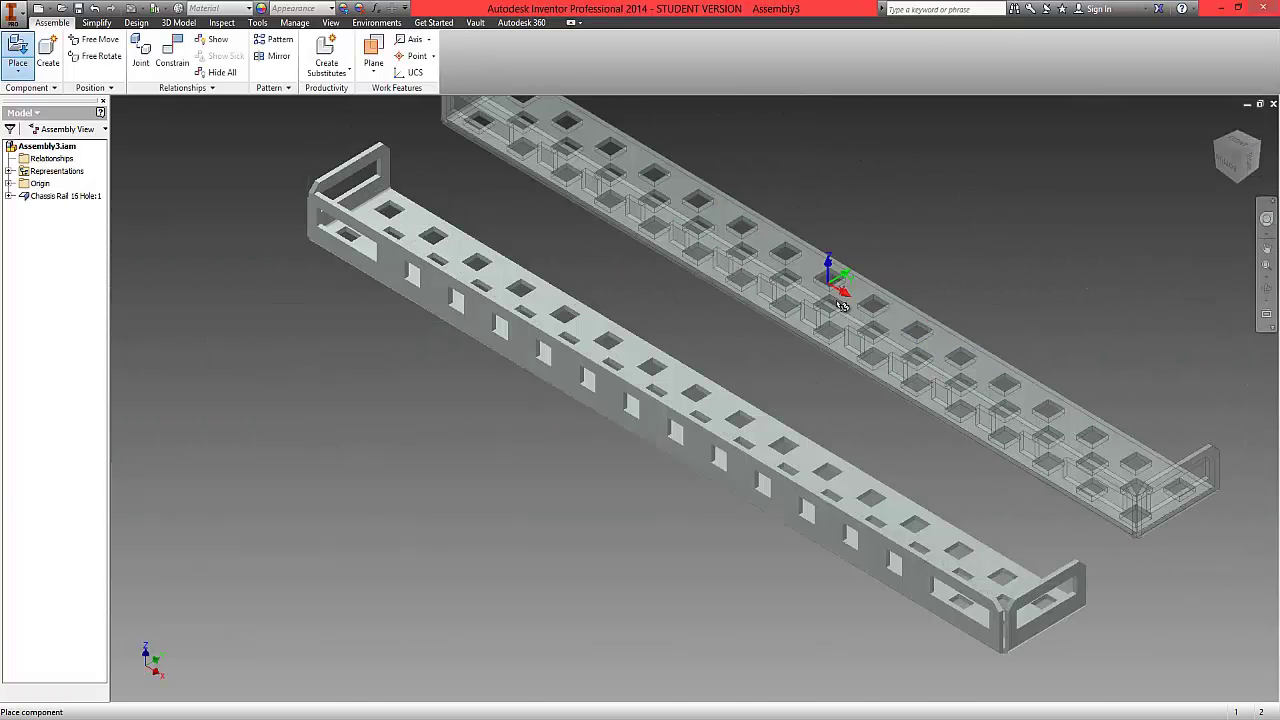
right_click(776, 300)
click(831, 313)
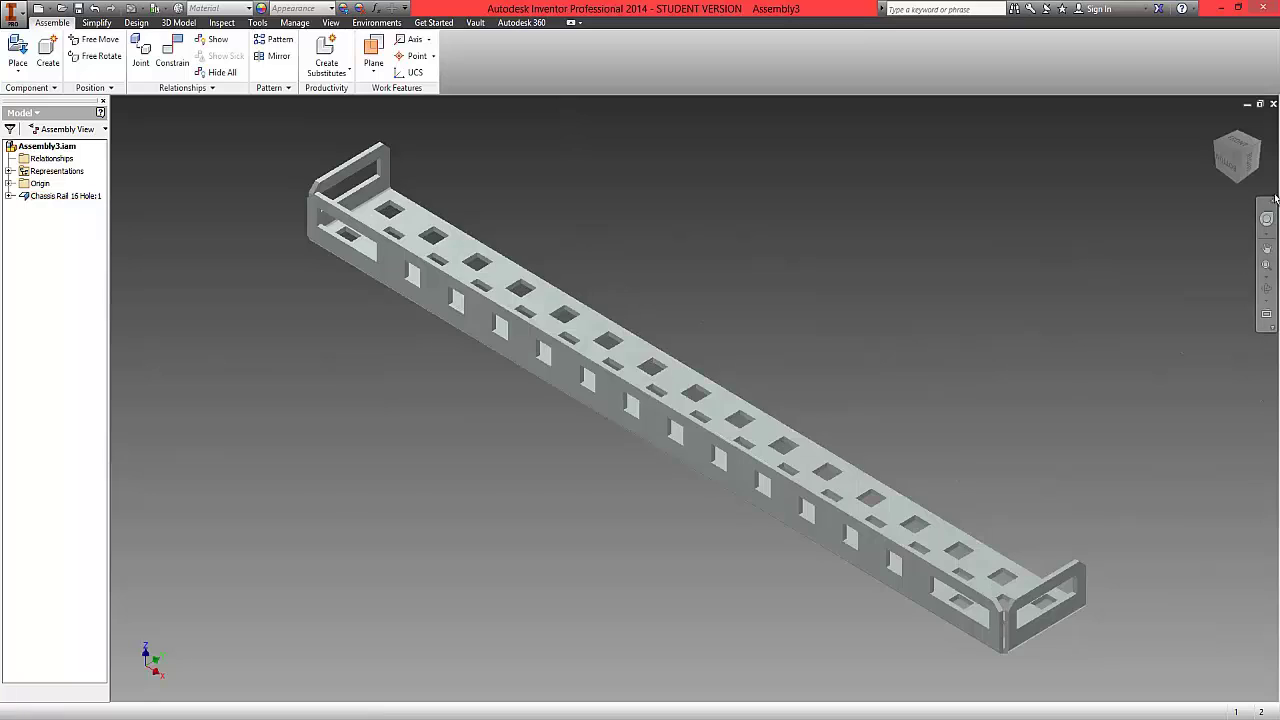
Start placing another component and browse to the Motion folder of the Metric parts
drag(1240, 184, 1080, 155)
mouse_move(1080, 155)
shift+middle_down()
mouse_move(1060, 177)
mouse_move(951, 100)
mouse_move(1046, 255)
mouse_move(997, 180)
mouse_move(975, 305)
shift+middle_up()
scroll(575, 310, down, 3)
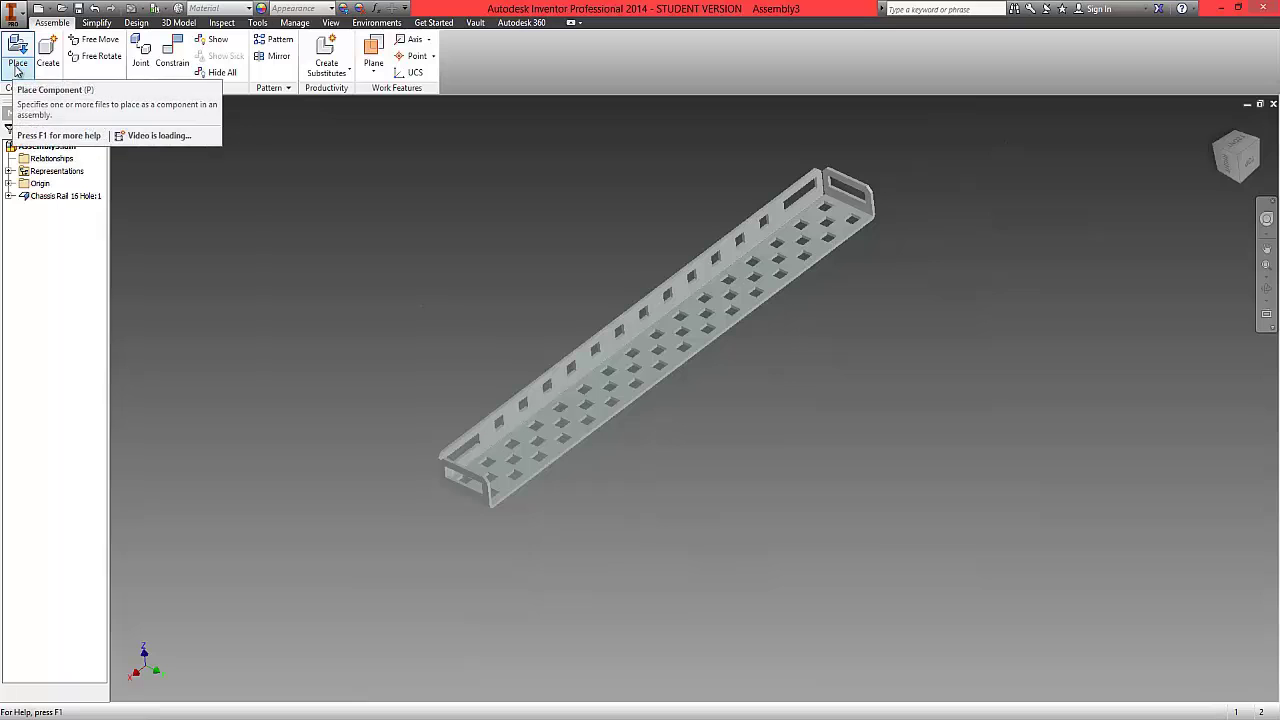
click(17, 68)
click(38, 95)
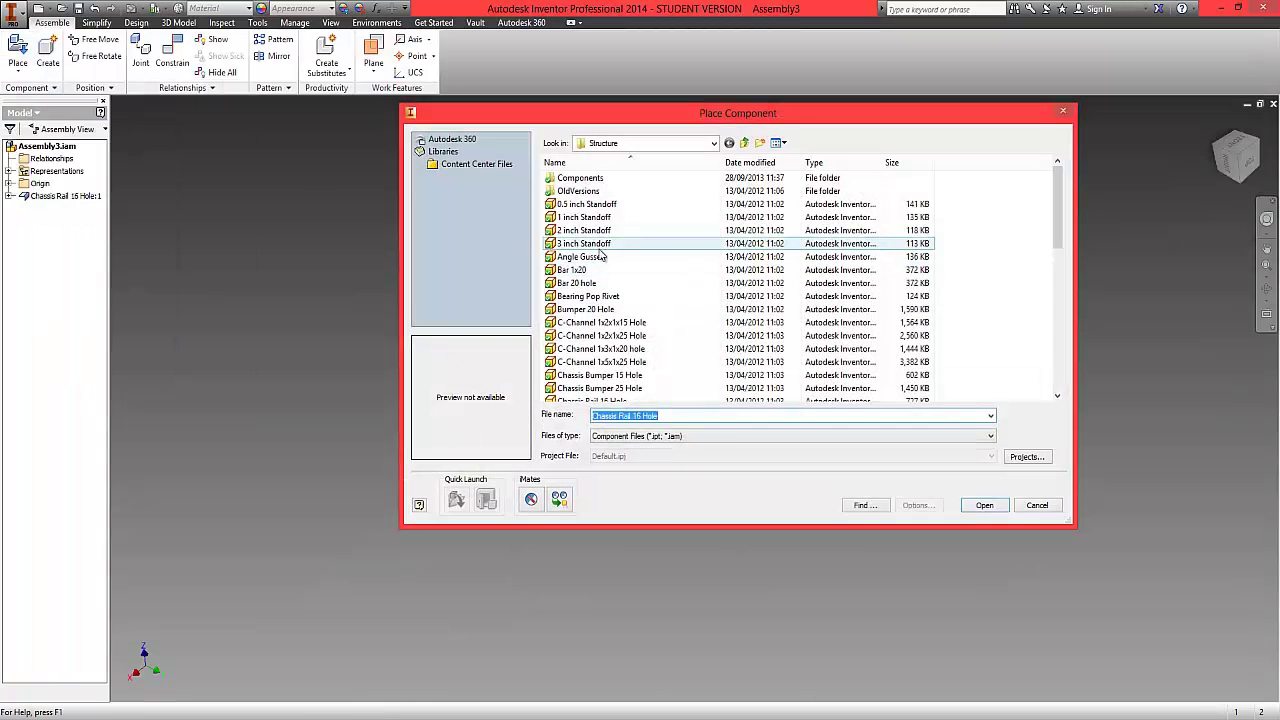
click(745, 145)
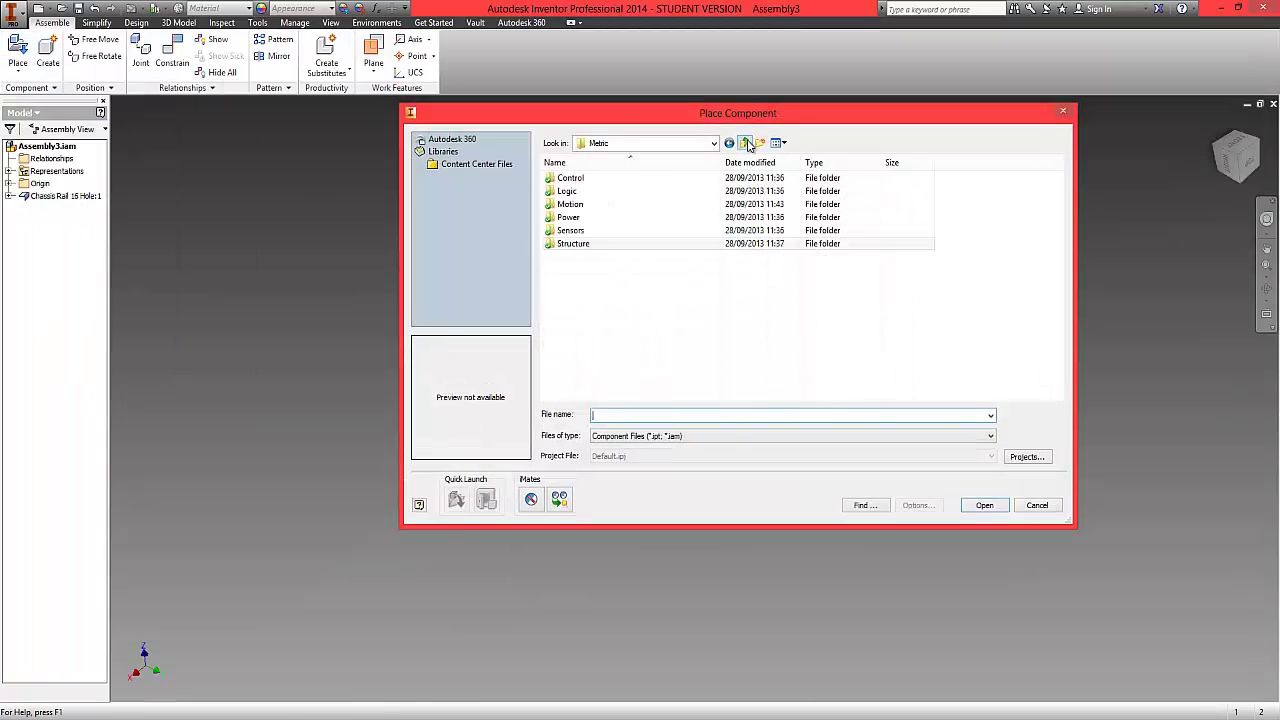
double_click(584, 206)
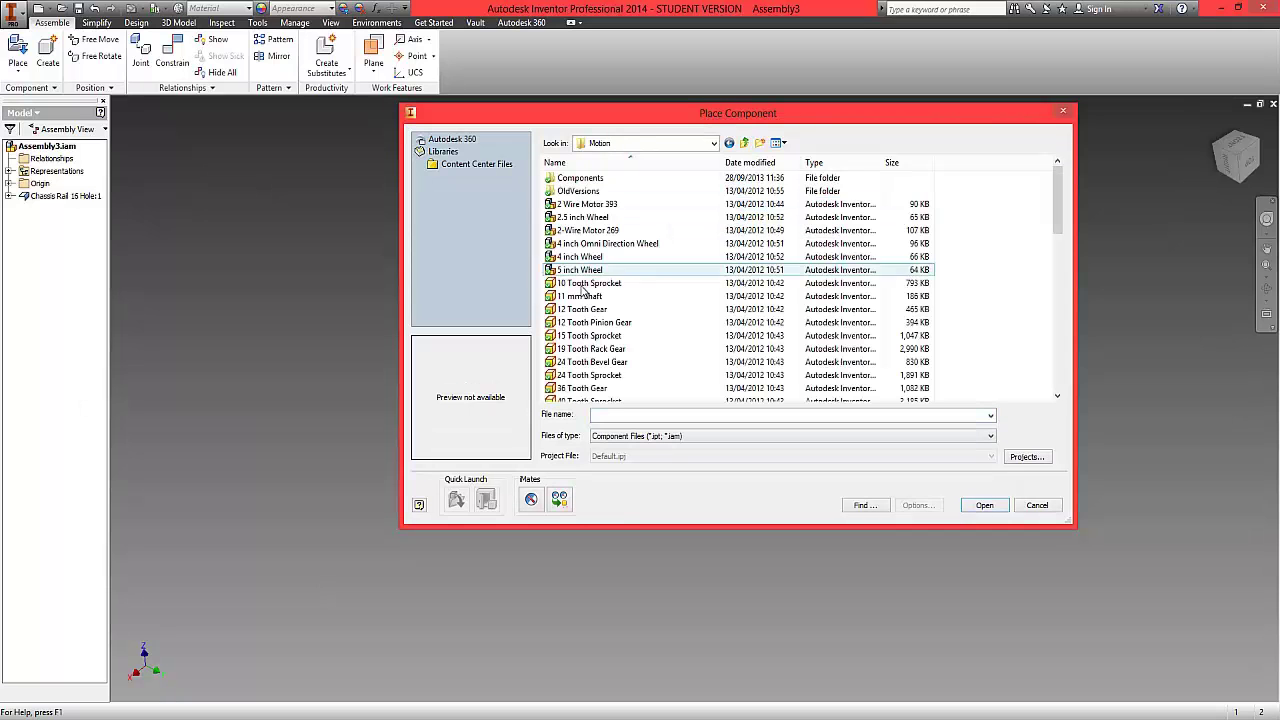
Place two Bearing Flat components beside the chassis rail, one near each end
click(582, 298)
scroll(582, 306, down, 1)
scroll(582, 306, down, 3)
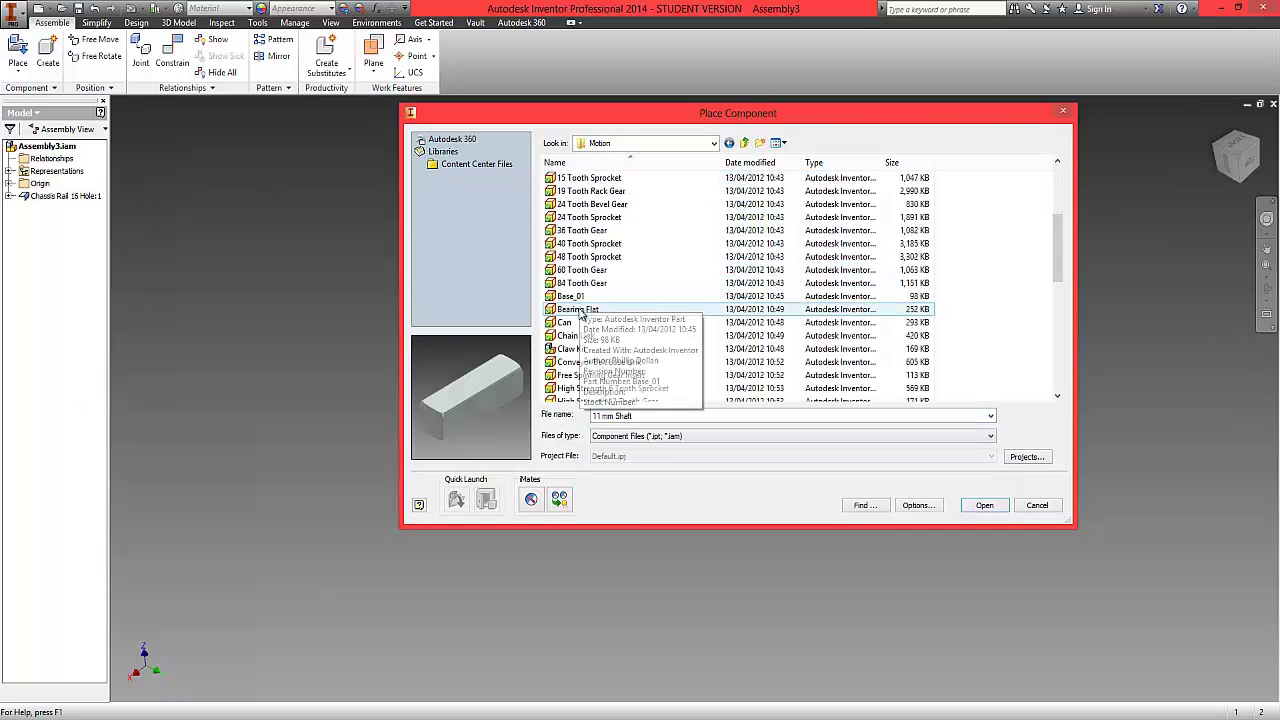
click(568, 309)
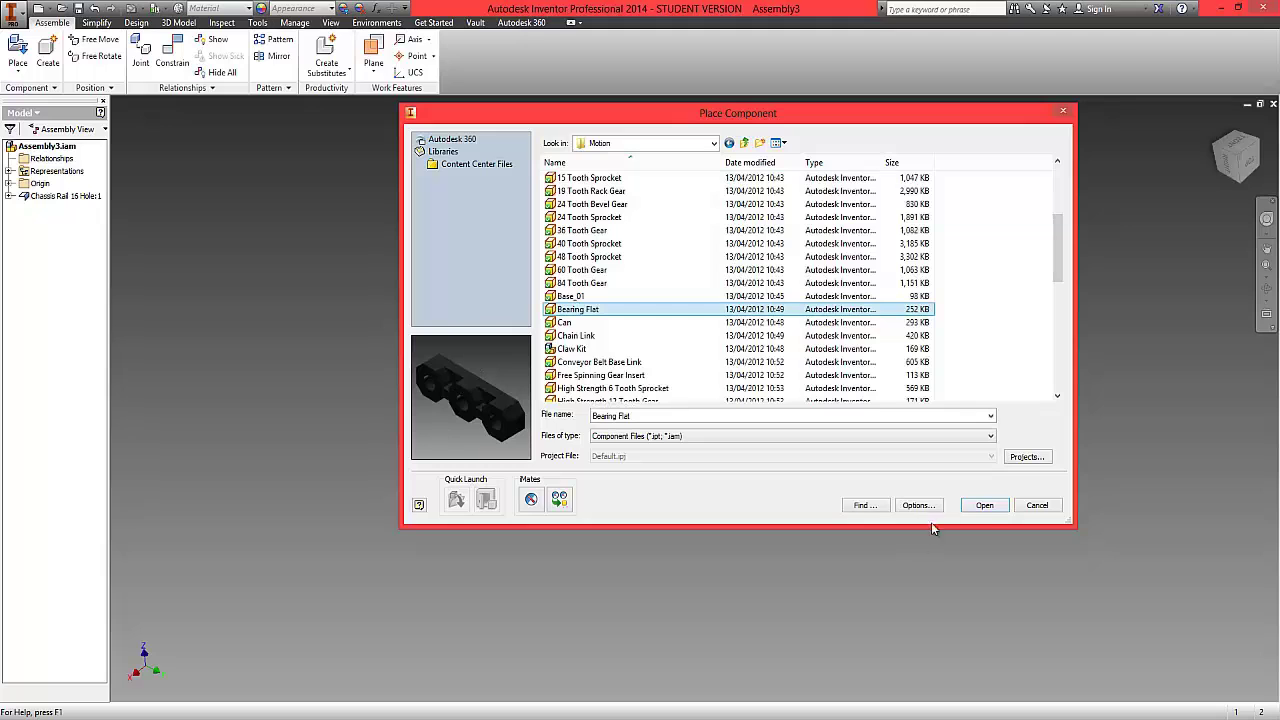
click(985, 508)
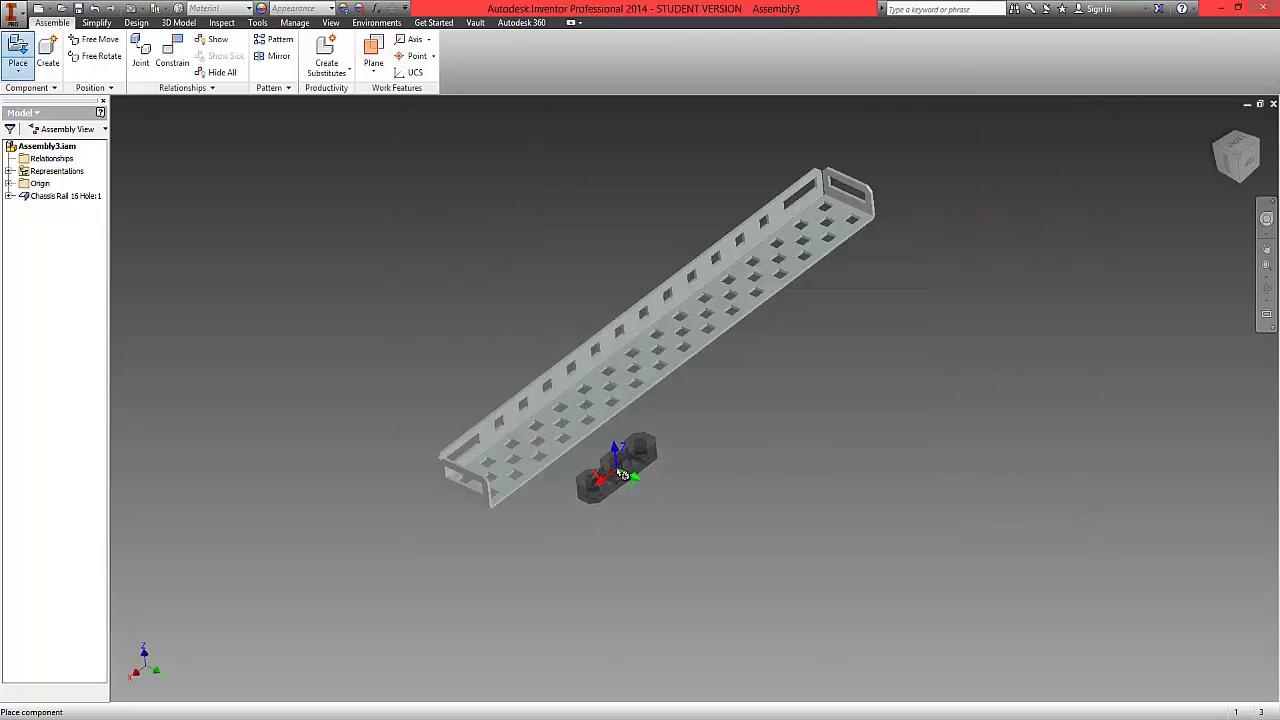
click(620, 477)
click(852, 288)
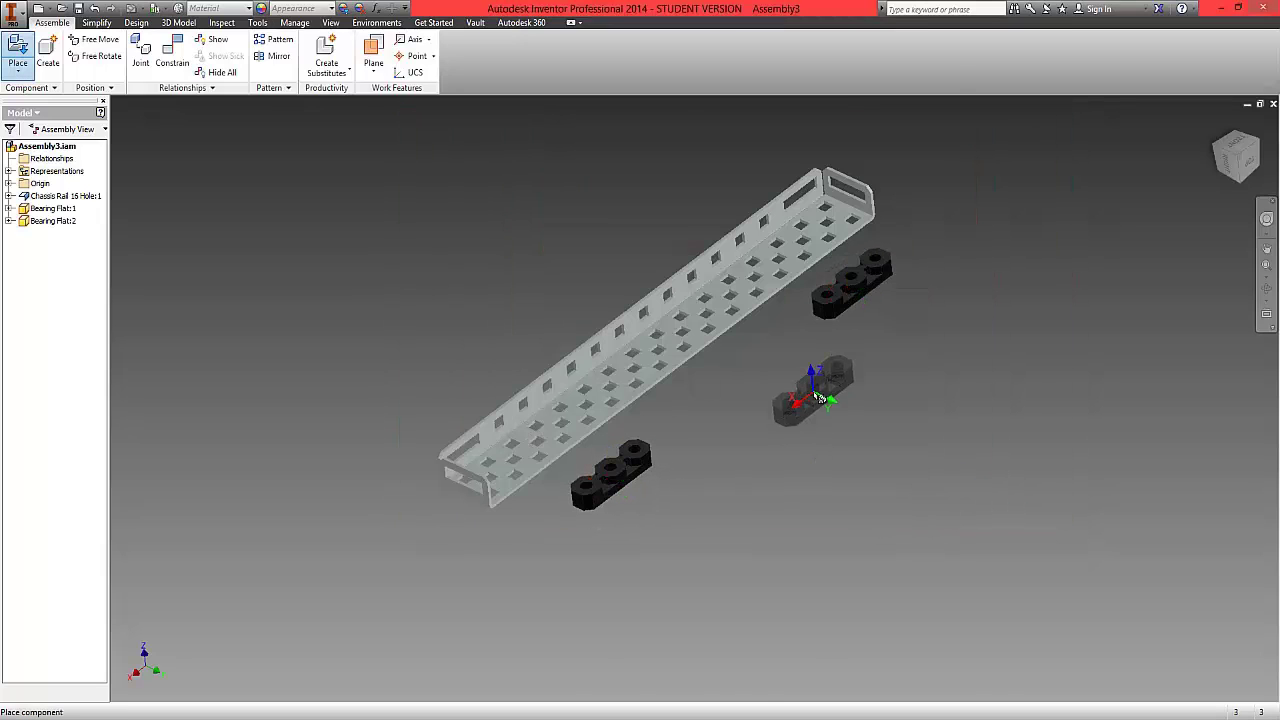
right_click(818, 397)
click(750, 414)
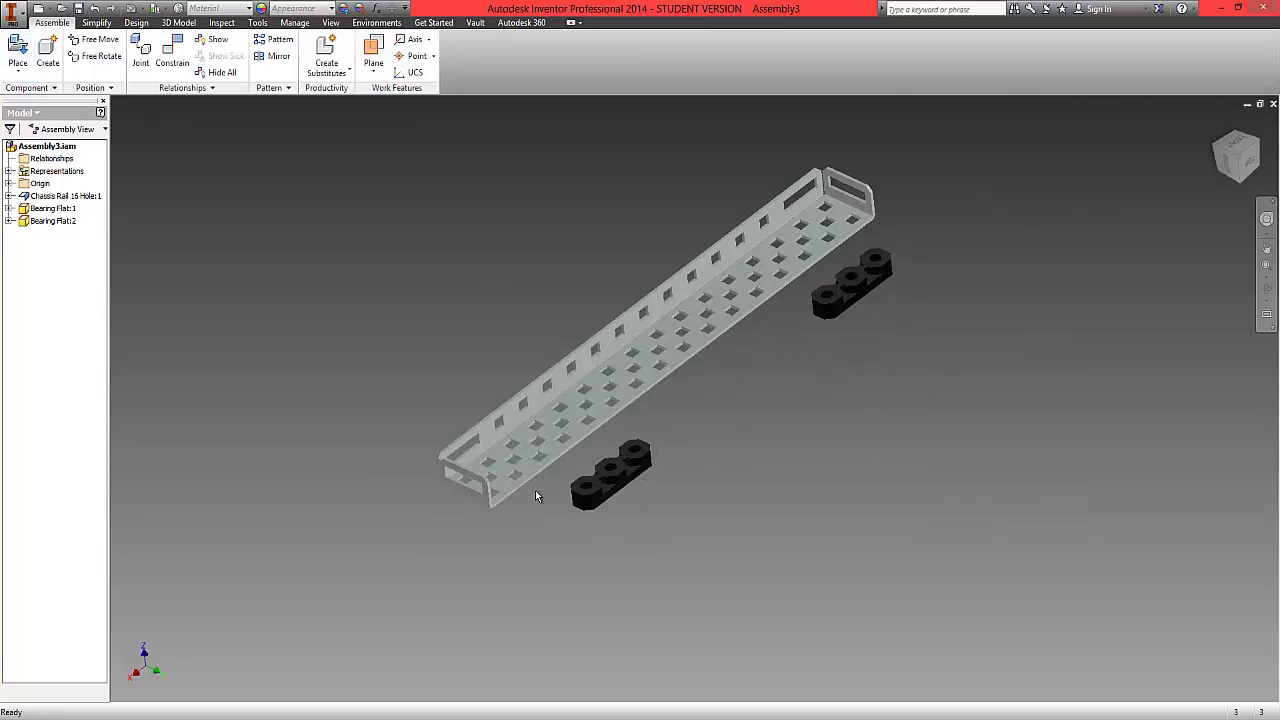
Constrain the end hole of the nearer bearing flat to an outer-row square hole near the chassis rail's end, using their connection points
scroll(535, 490, up, 5)
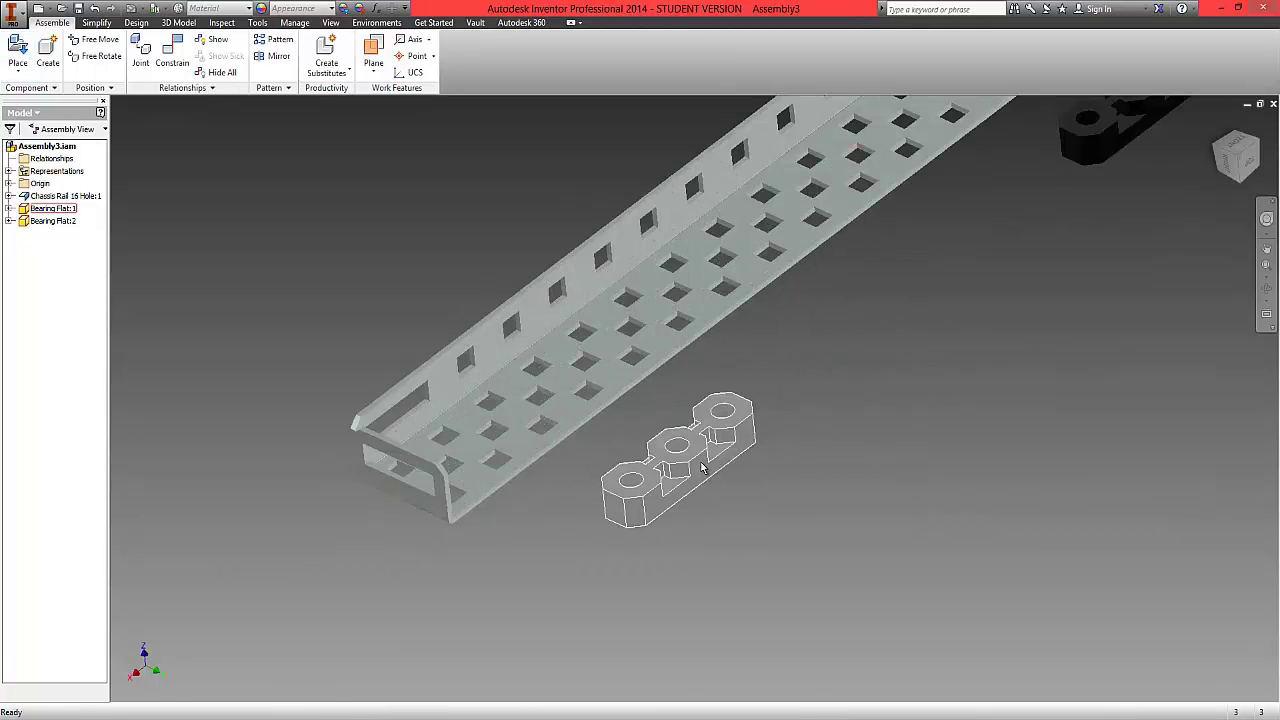
click(533, 413)
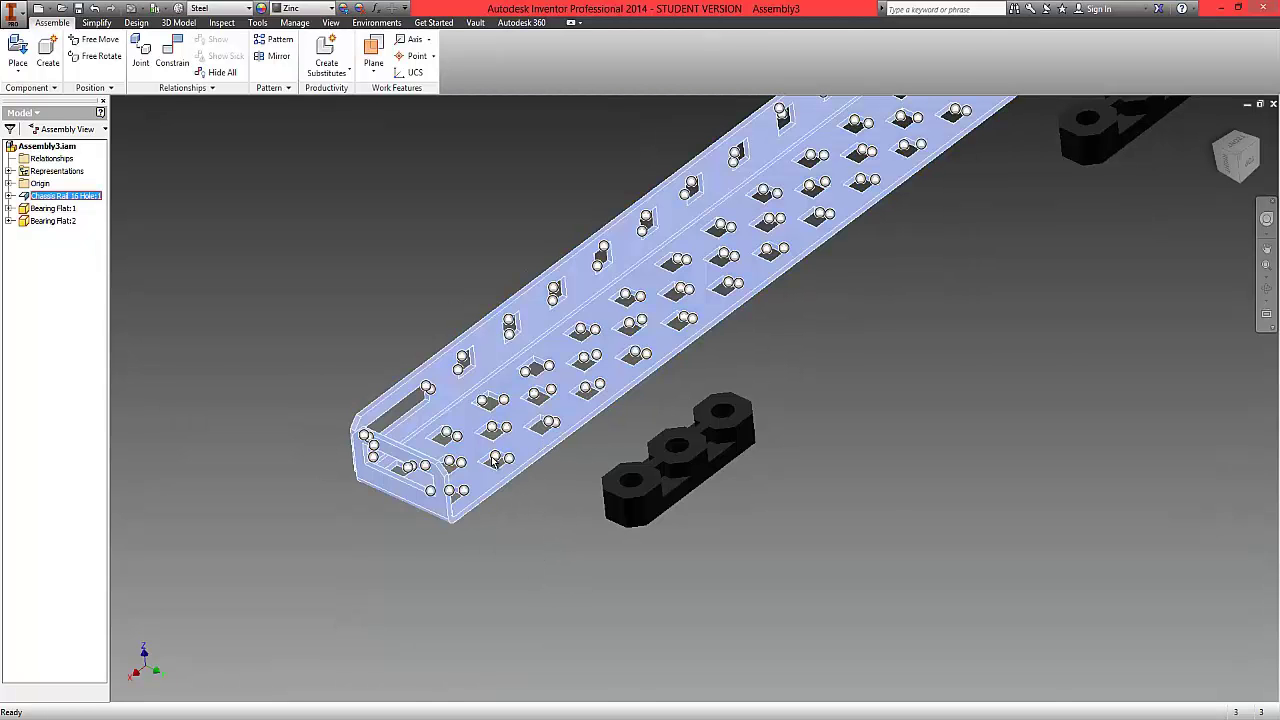
scroll(493, 462, up, 5)
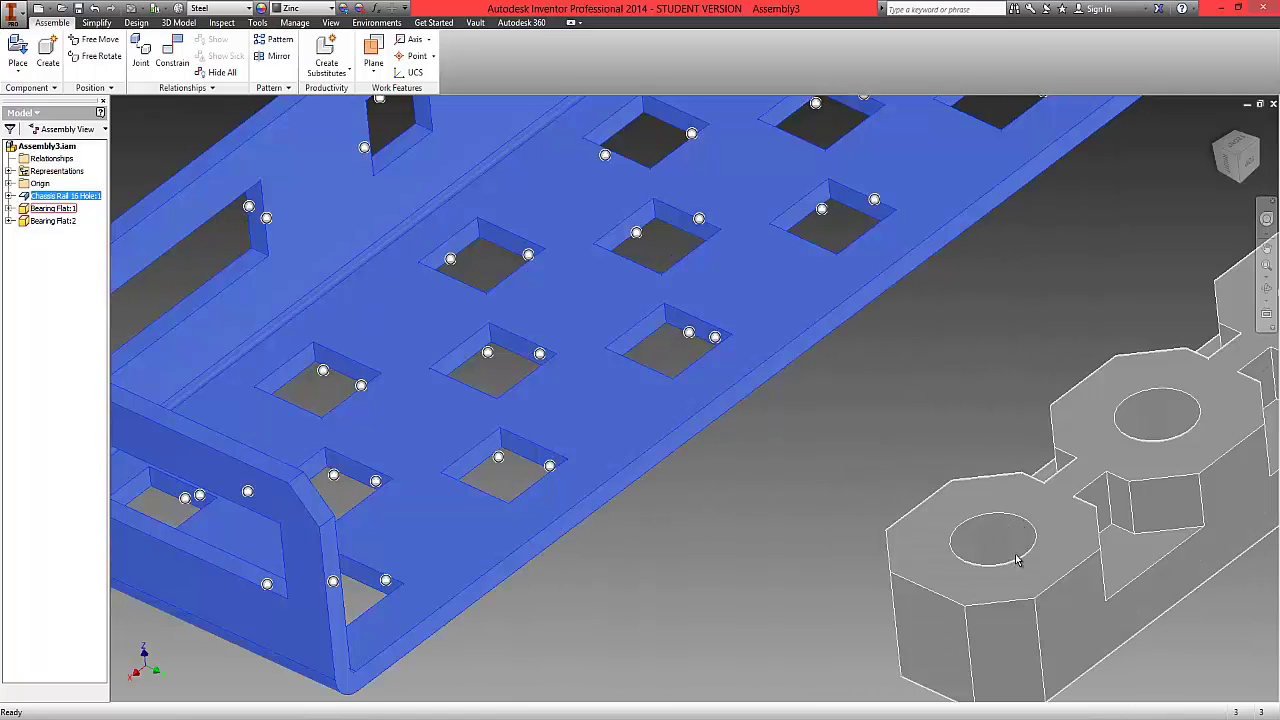
scroll(634, 463, up, 3)
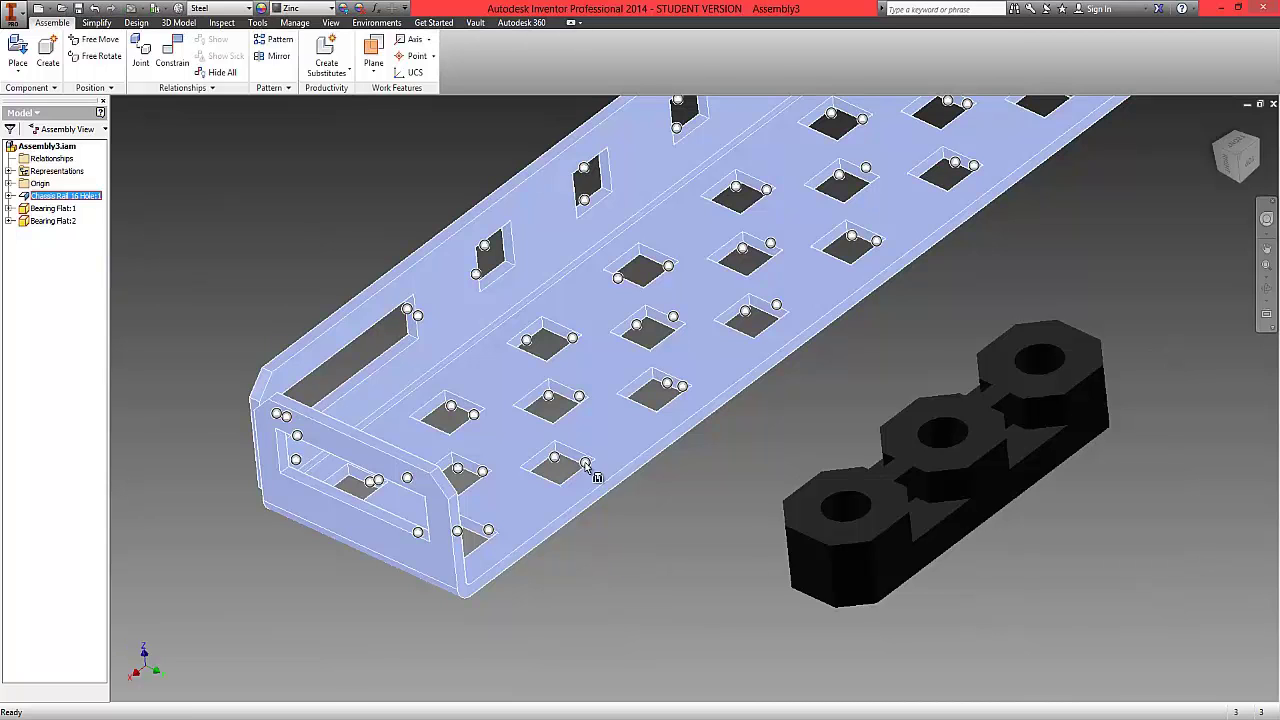
click(588, 464)
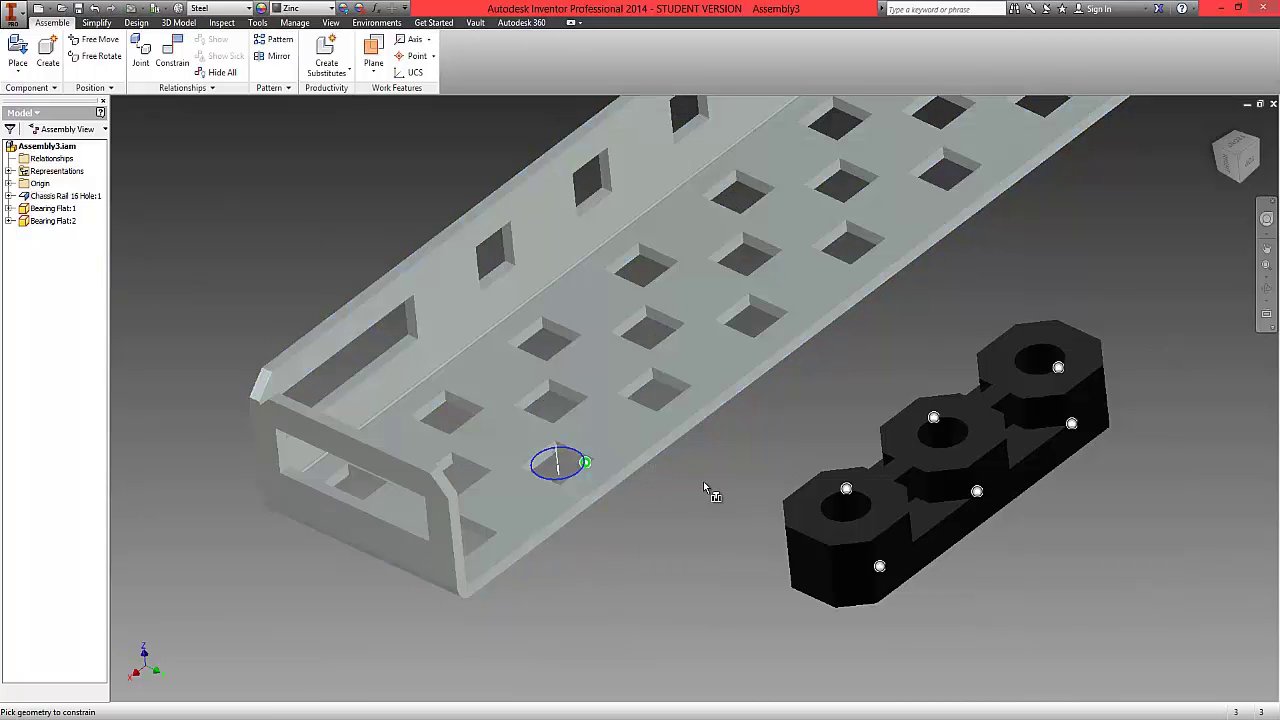
click(879, 567)
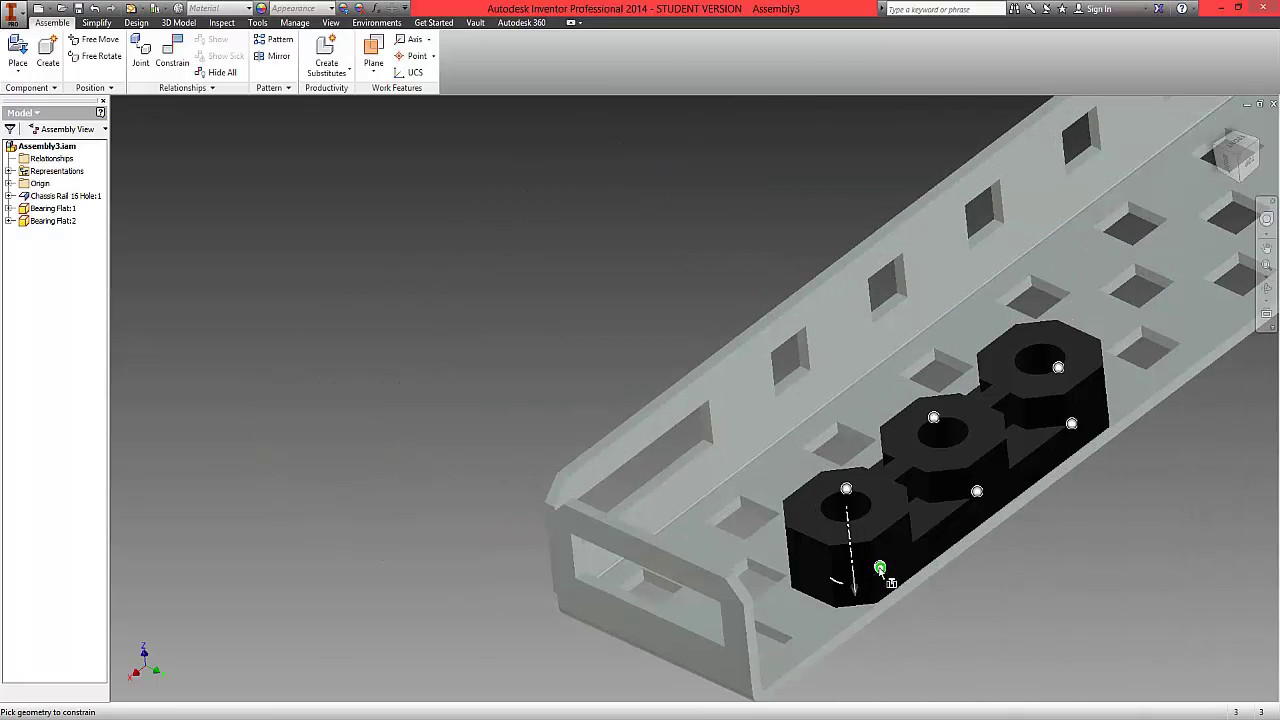
mouse_move(880, 569)
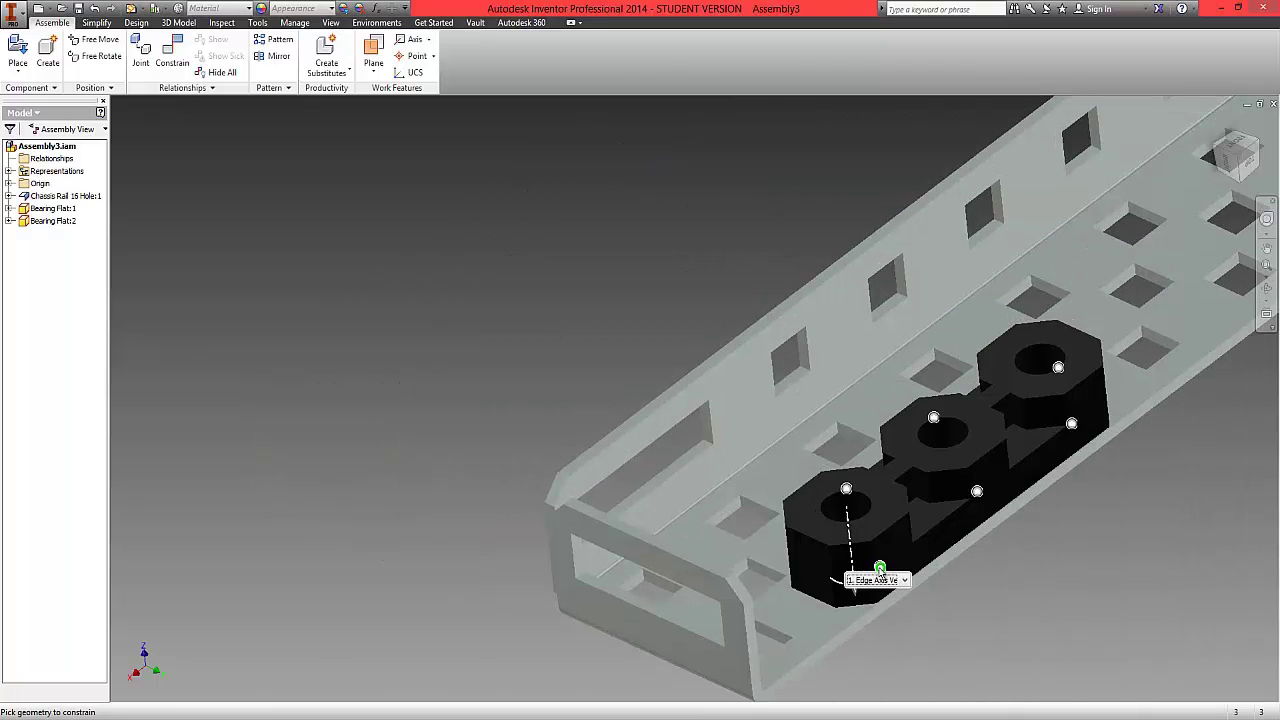
key(Escape)
Swing the constrained bearing flat around its end hole on the chassis rail to test its remaining freedom of movement
middle_drag(847, 459, 552, 351)
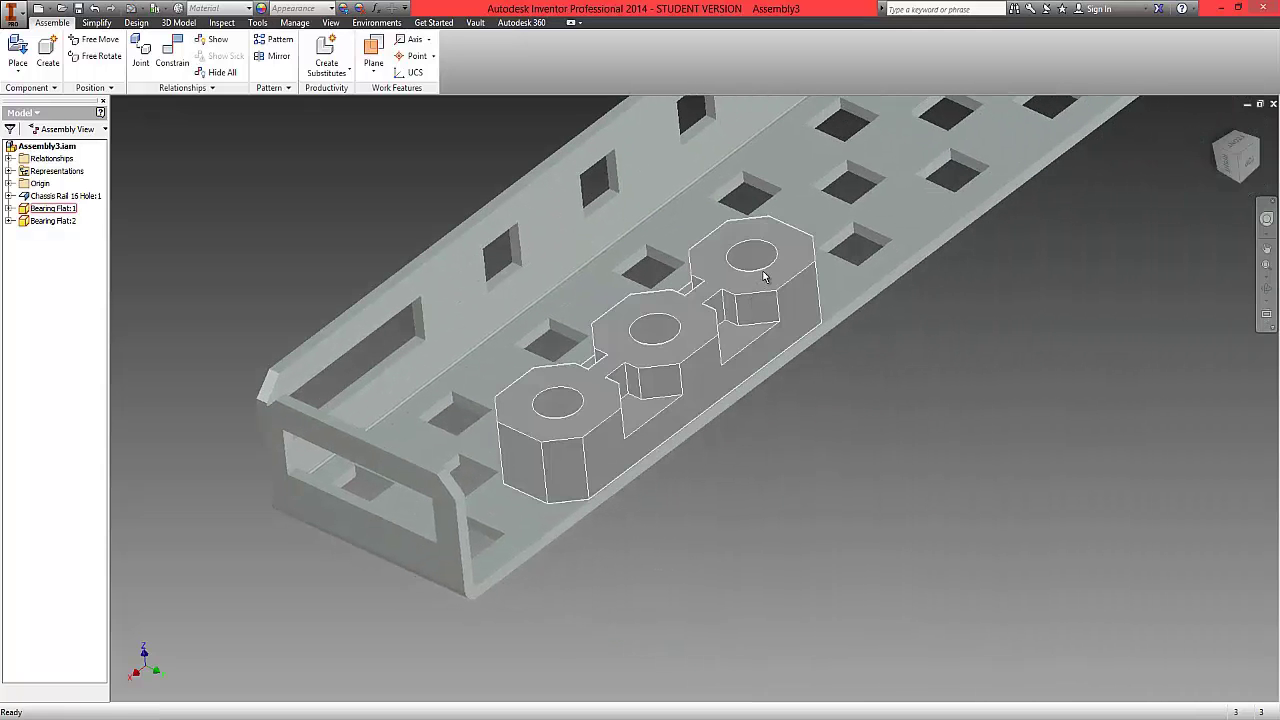
drag(762, 278, 729, 537)
middle_drag(642, 434, 729, 537)
drag(729, 537, 688, 216)
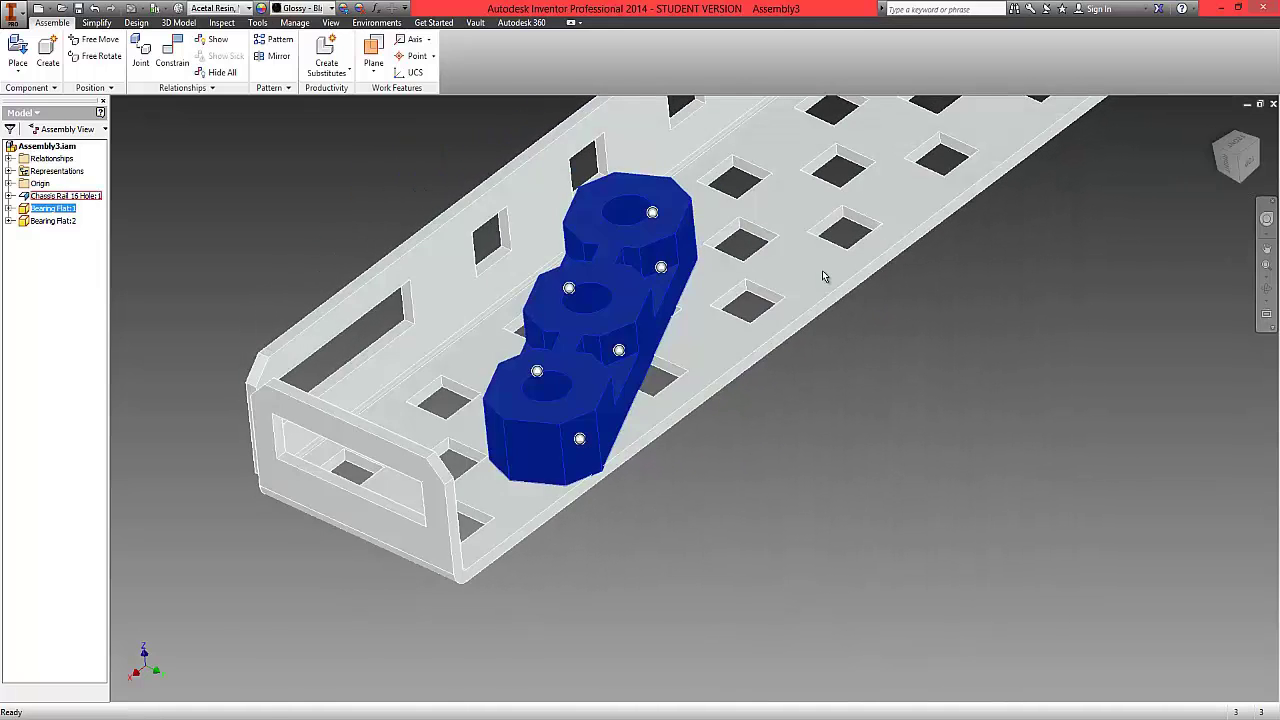
Constrain the free end hole of the first bearing flat to the matching outer-row square hole of the chassis rail, using their connection points
click(822, 270)
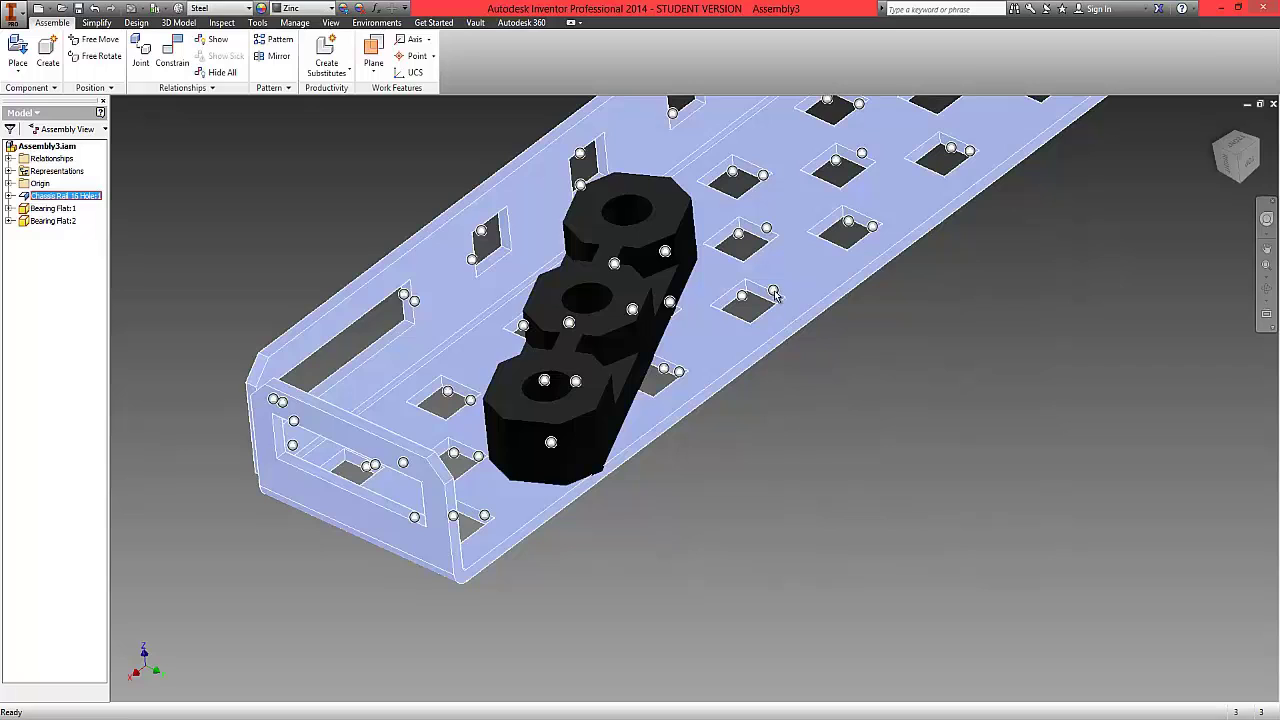
key(c)
click(773, 292)
click(652, 214)
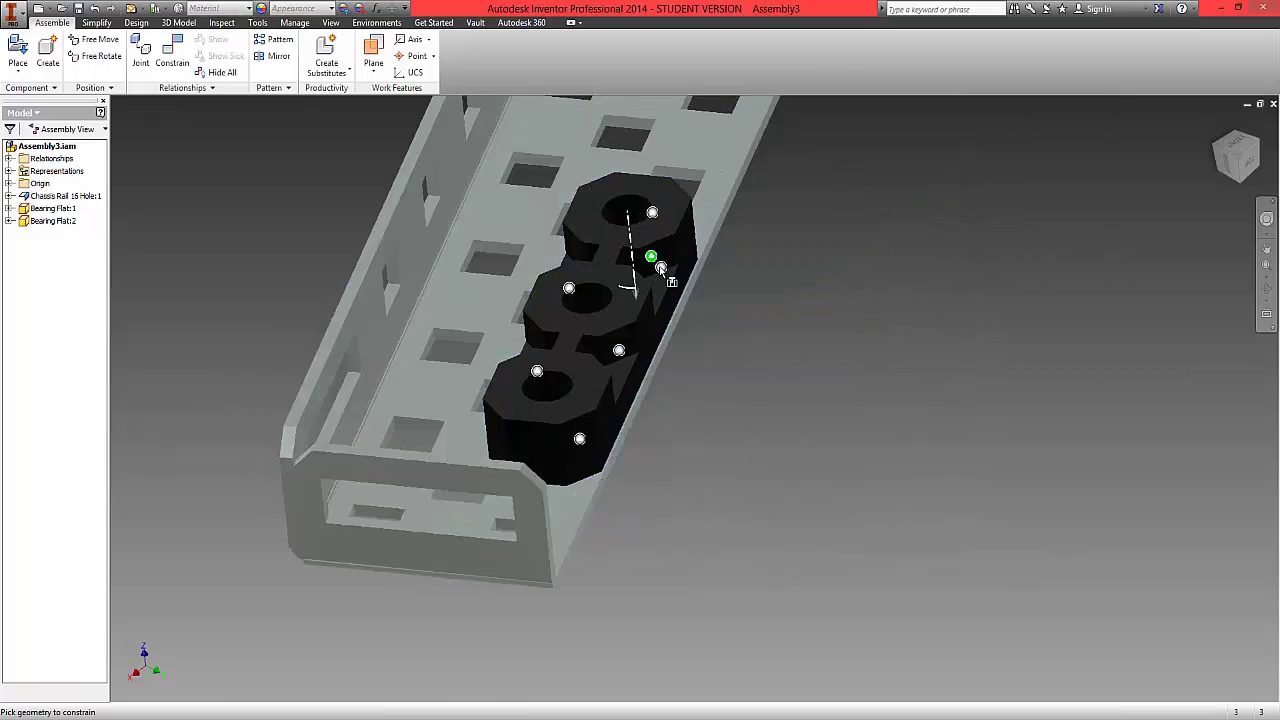
key(Return)
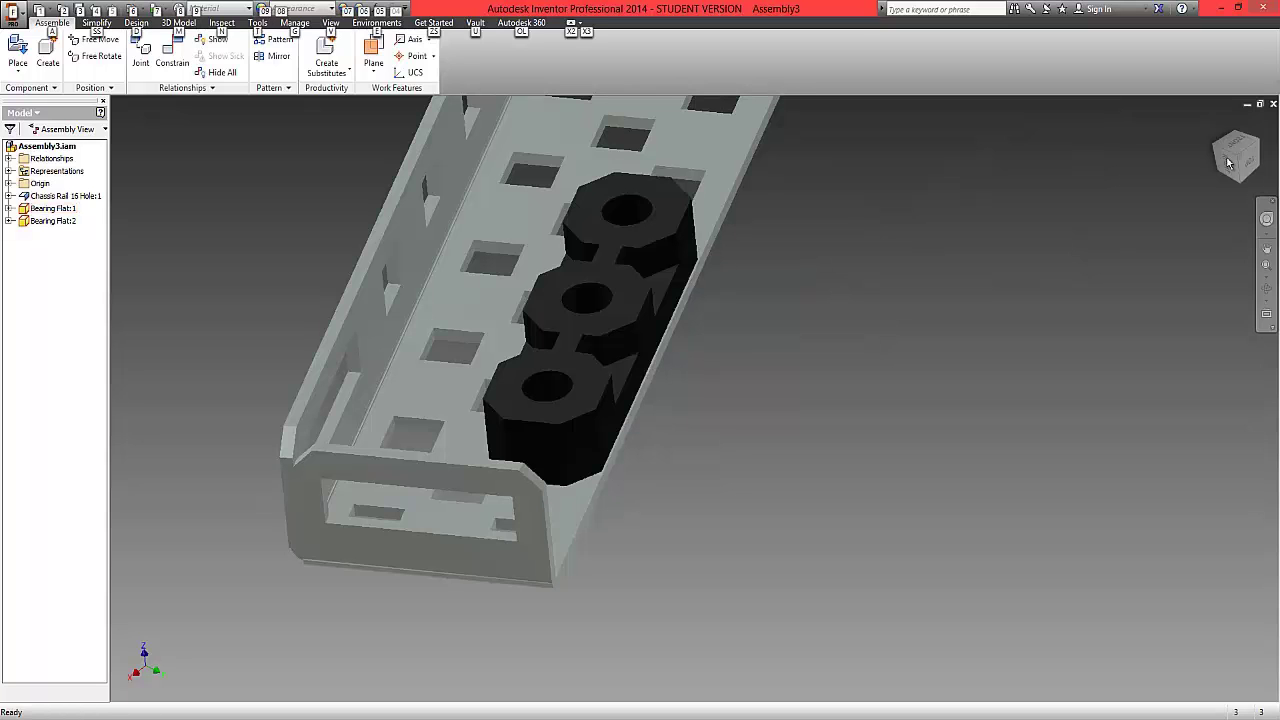
Move the second bearing flat beside the far end of the chassis rail
drag(670, 197, 825, 261)
key(Escape)
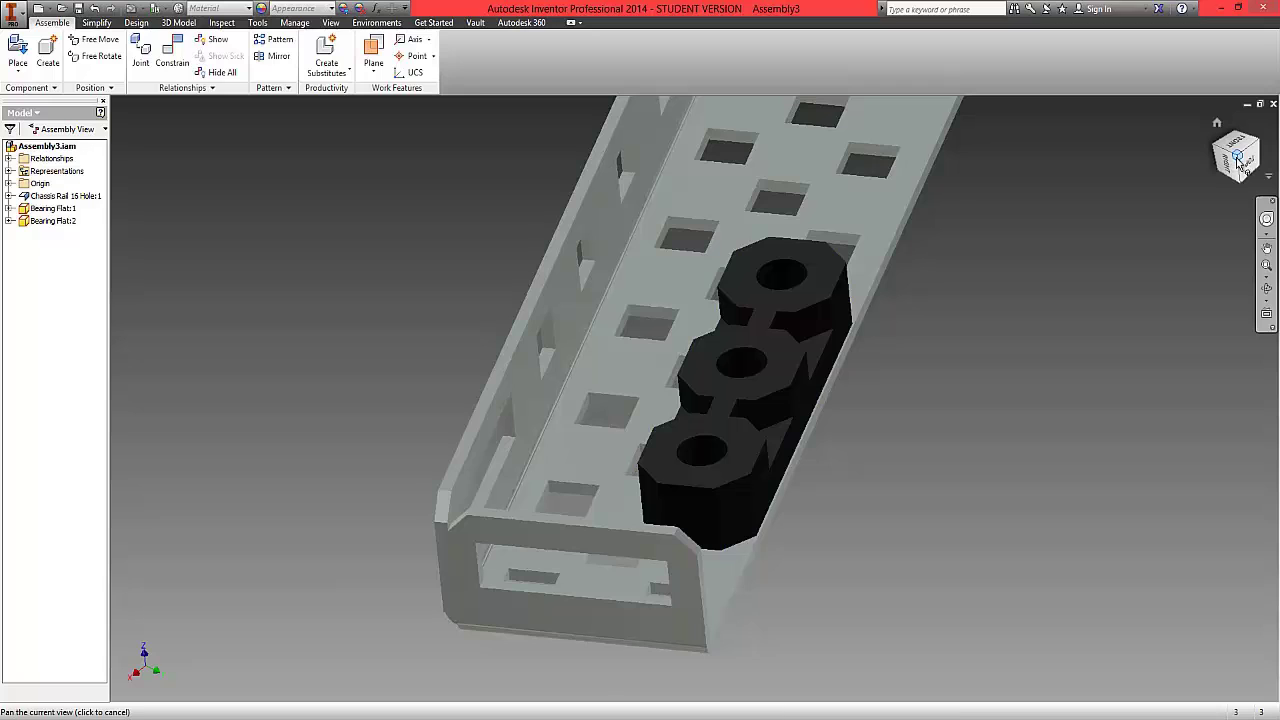
click(1238, 158)
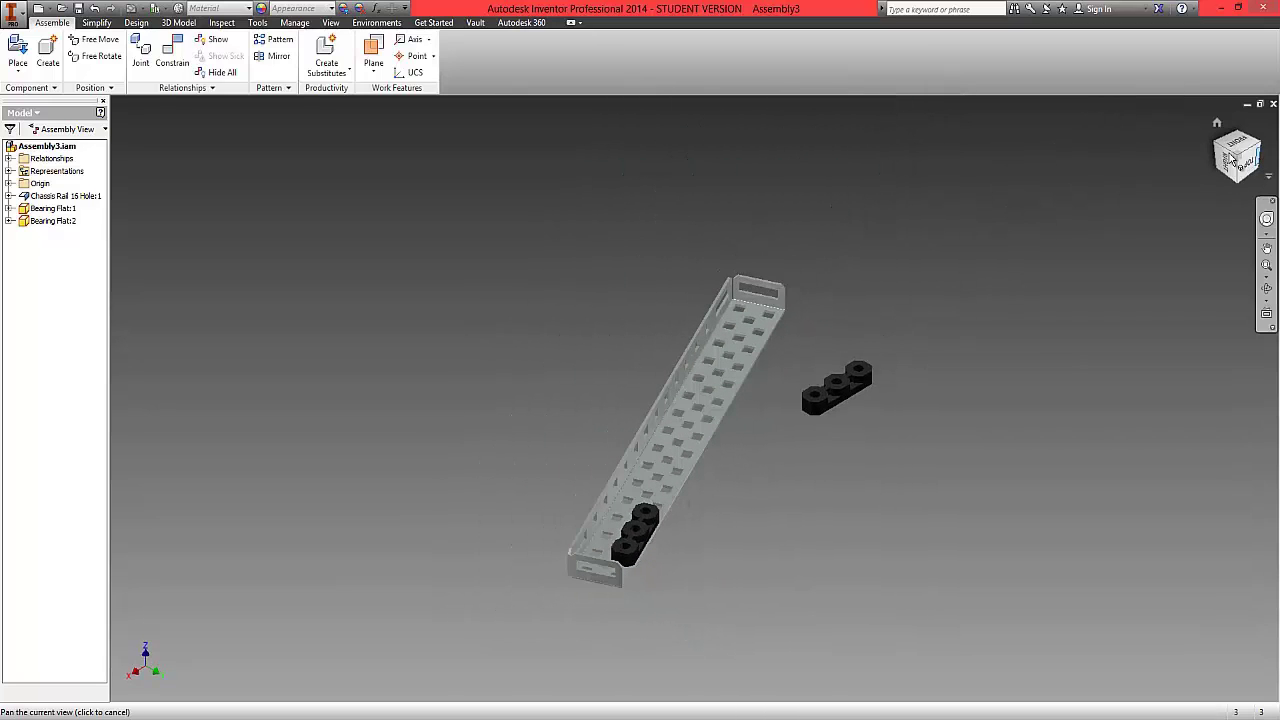
mouse_move(1240, 160)
mouse_down()
mouse_move(1143, 697)
mouse_move(1118, 174)
mouse_up()
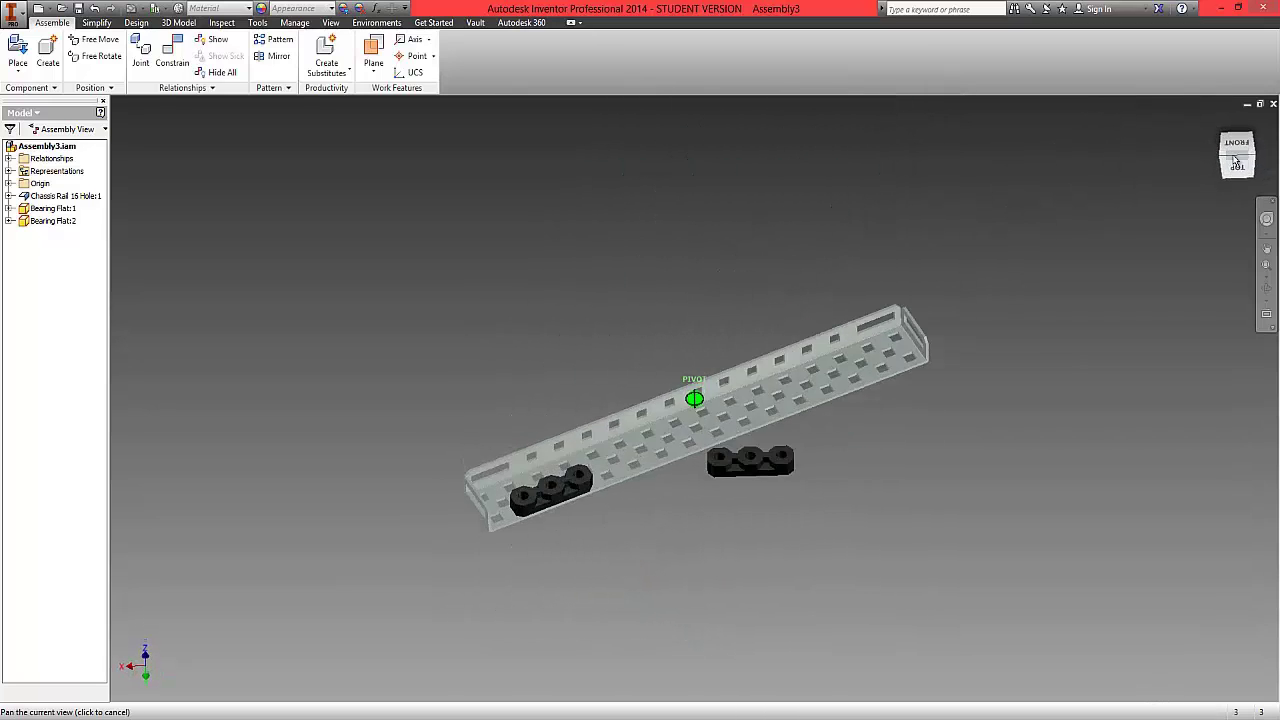
drag(794, 452, 955, 418)
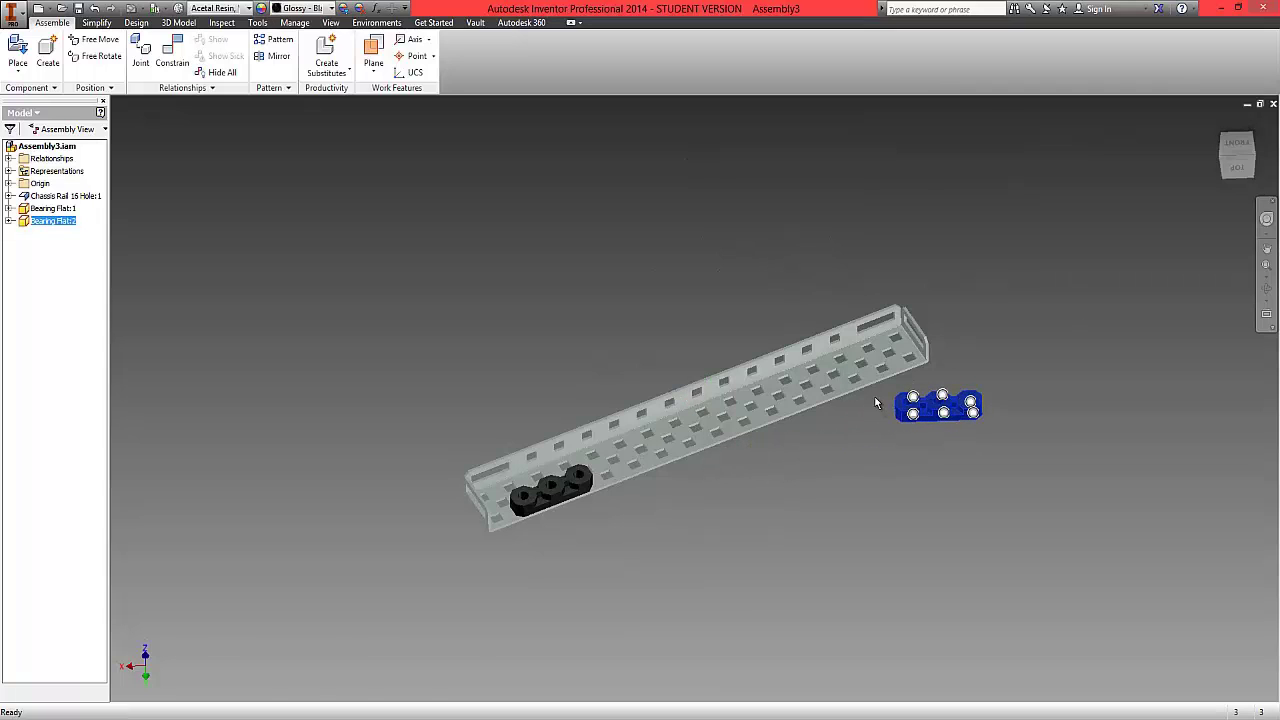
scroll(873, 398, up, 5)
Constrain an end hole of the second bearing flat to an outer-row square hole near the rail's far end, using their connection points
click(855, 428)
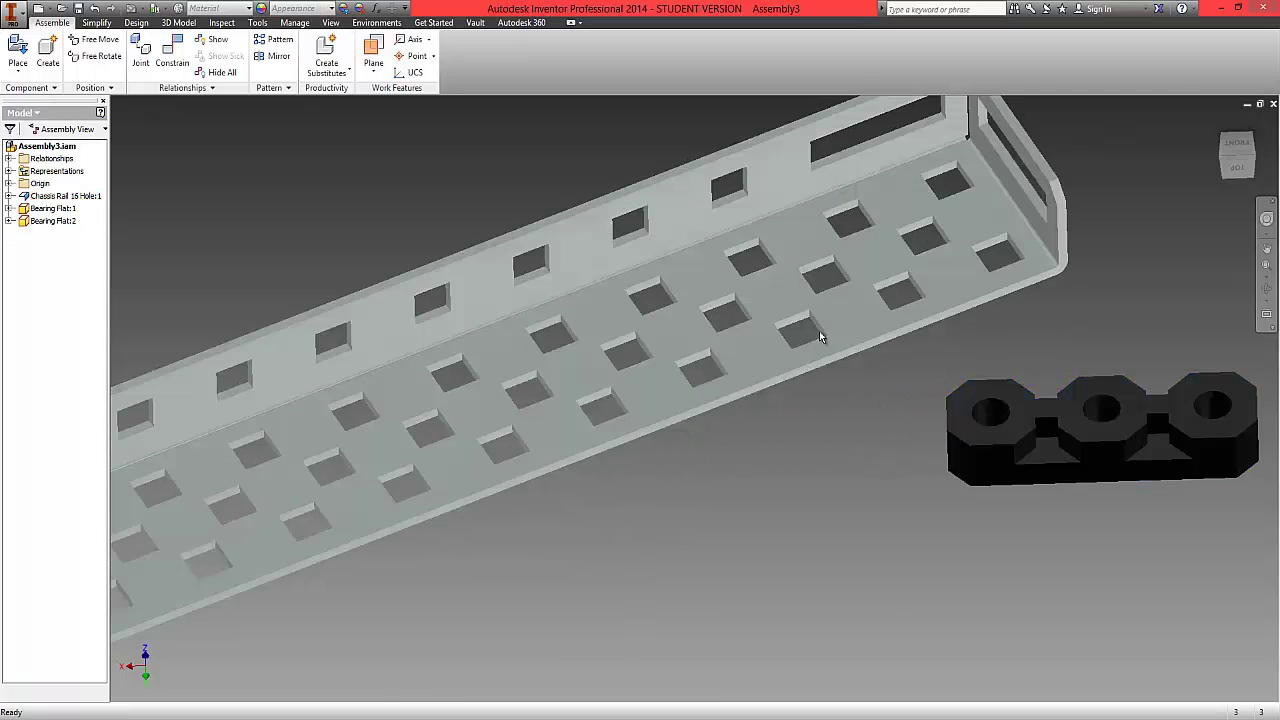
click(874, 311)
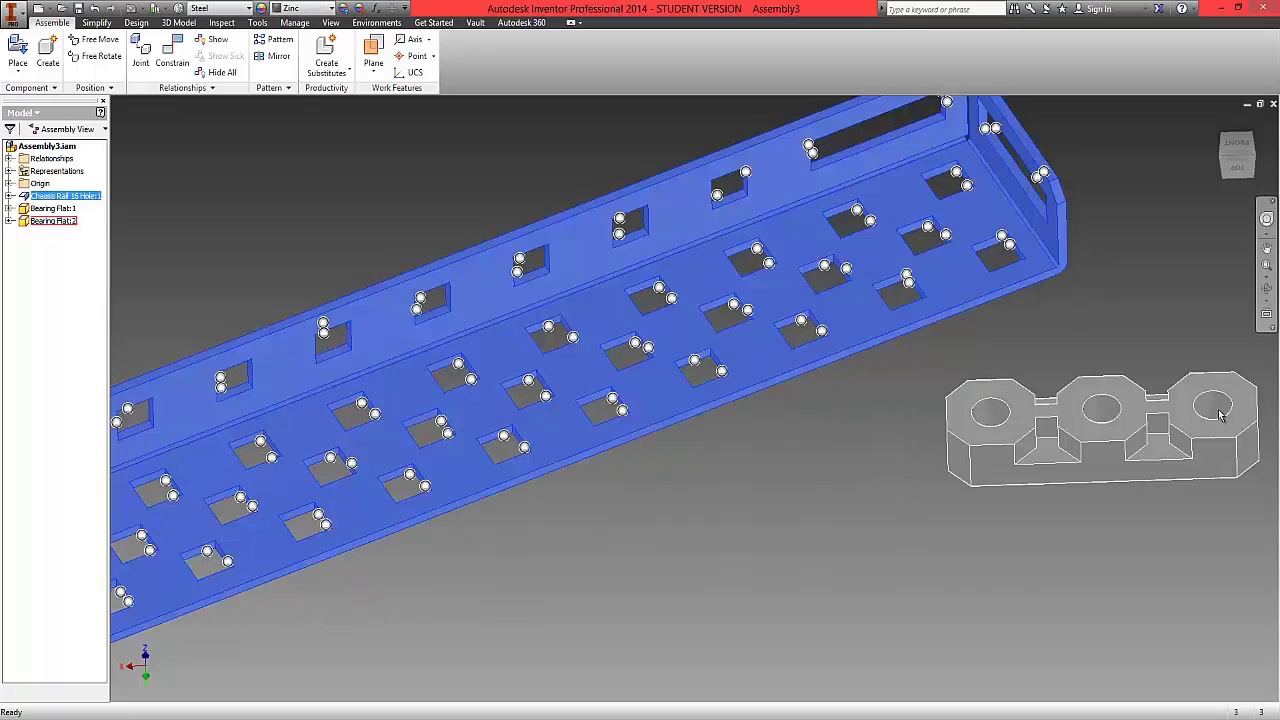
click(908, 281)
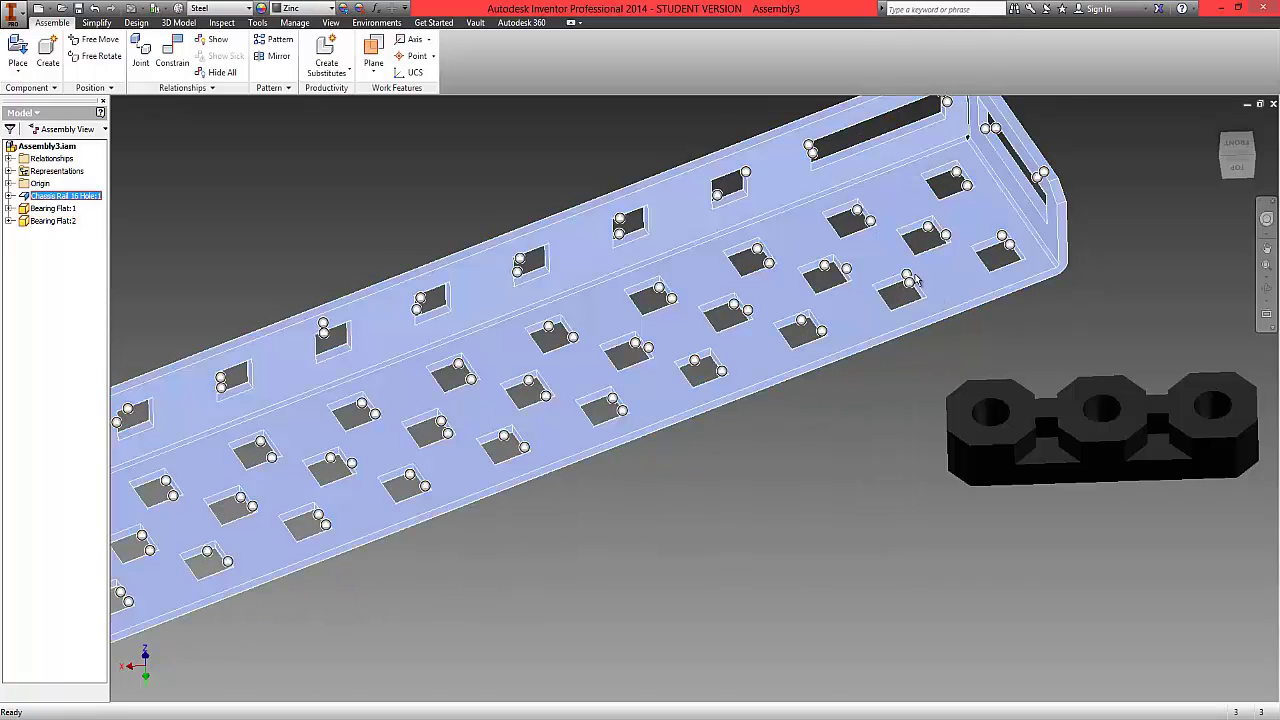
key(j)
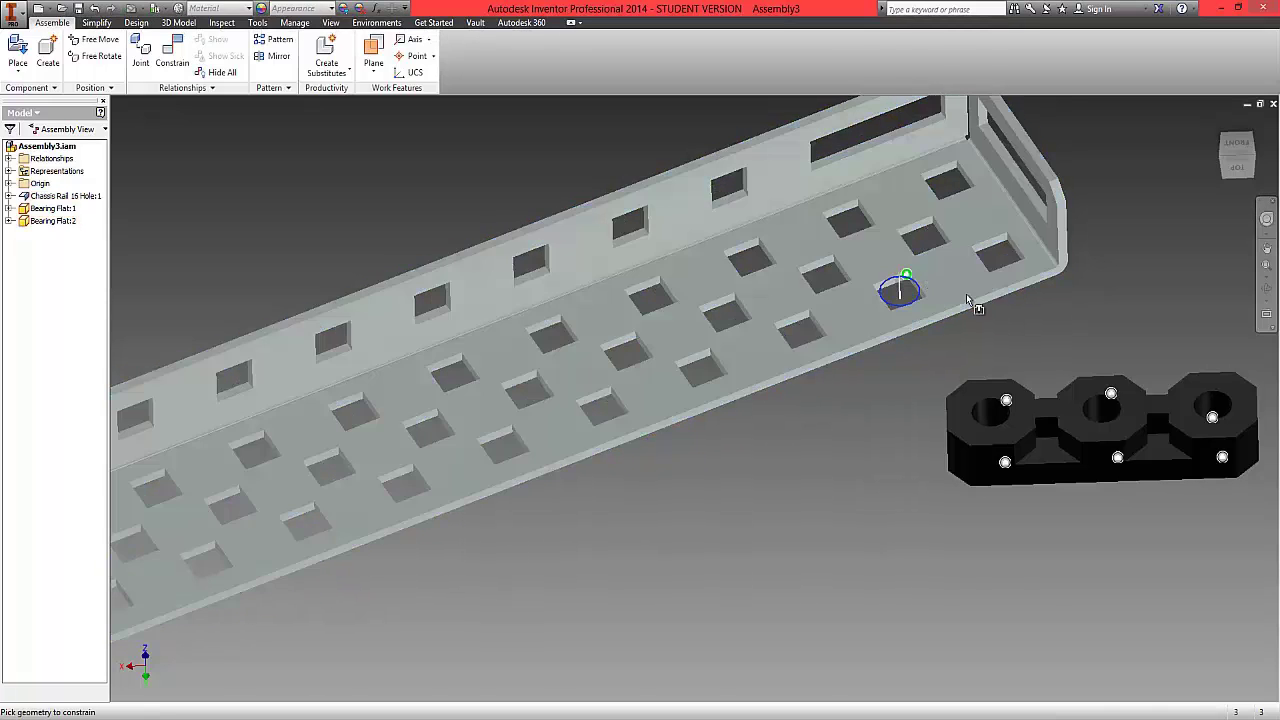
click(1215, 430)
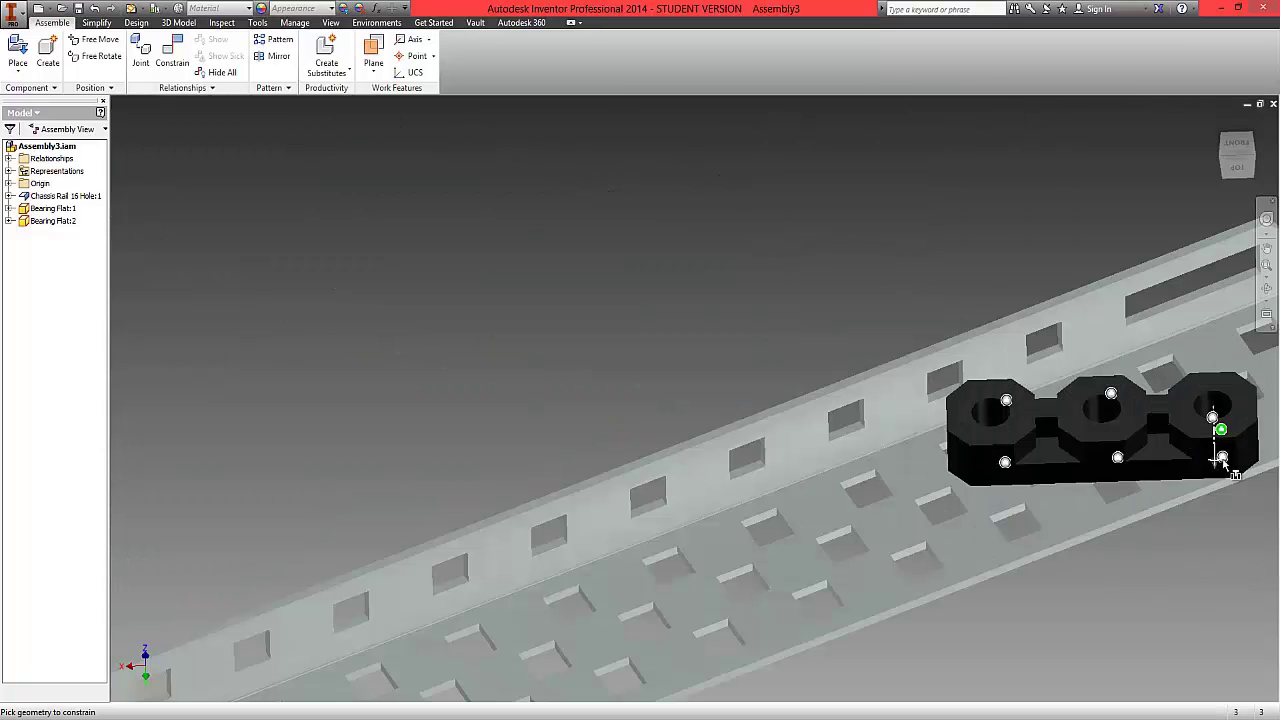
key(Escape)
Constrain the remaining end hole of the second bearing flat to the outer-row rail hole two positions along, aligning it with the rail's edge
scroll(965, 458, up, 3)
middle_drag(952, 452, 702, 365)
scroll(751, 389, down, 3)
mouse_move(714, 339)
mouse_down()
mouse_move(1052, 495)
mouse_move(668, 376)
mouse_move(728, 355)
mouse_move(732, 328)
mouse_up()
click(820, 412)
key(alt)
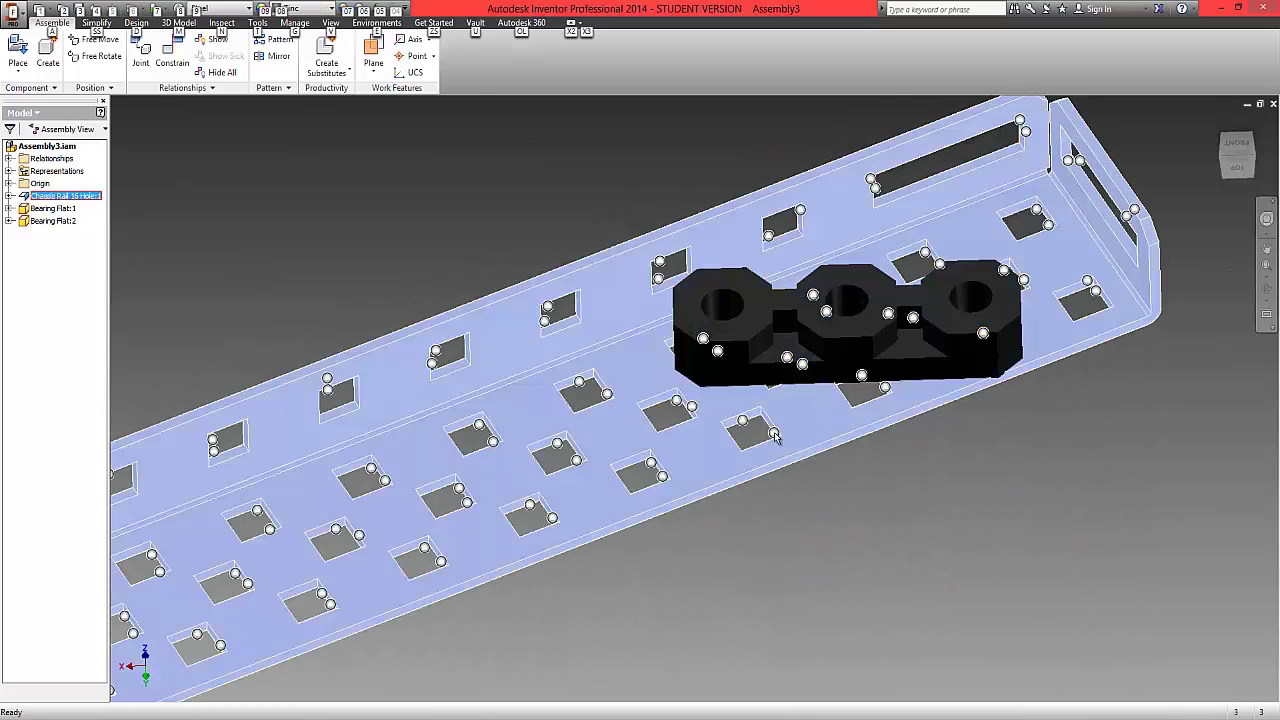
alt+drag(774, 434, 740, 364)
click(1252, 162)
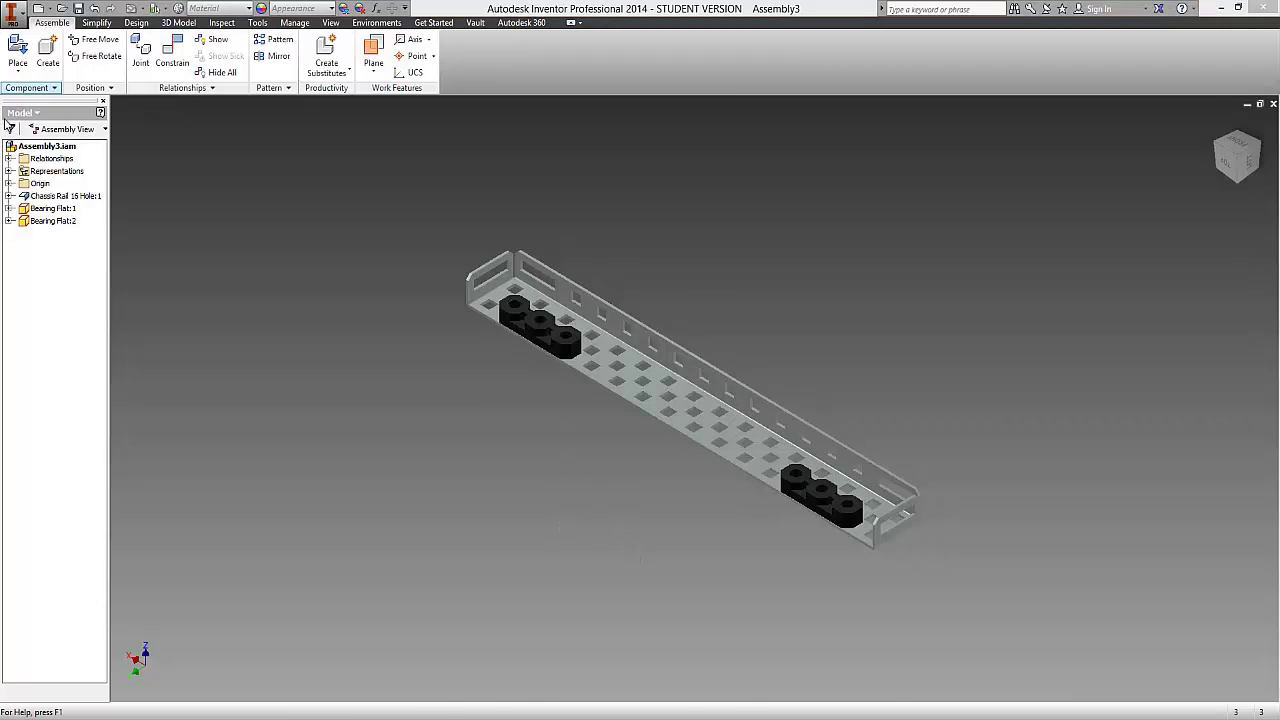
Place two Shaft Collar components from the Motion folder beside the chassis rail, one near each bearing flat
click(16, 68)
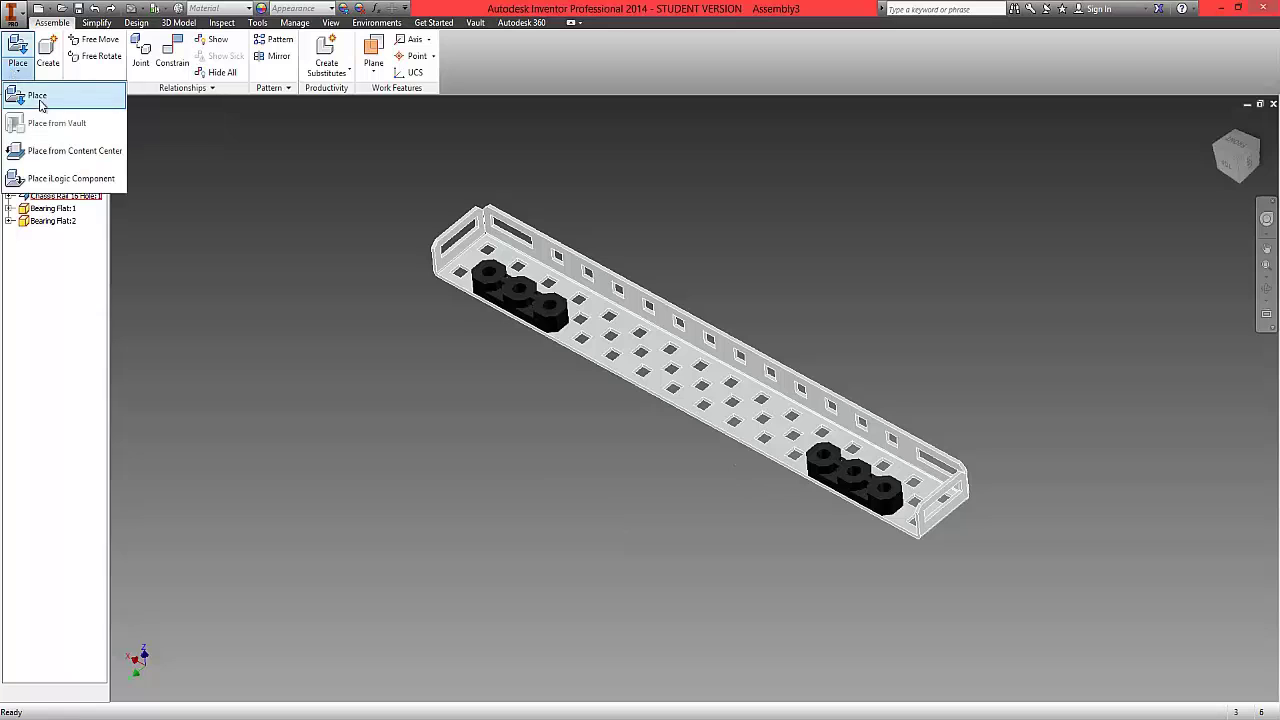
click(37, 96)
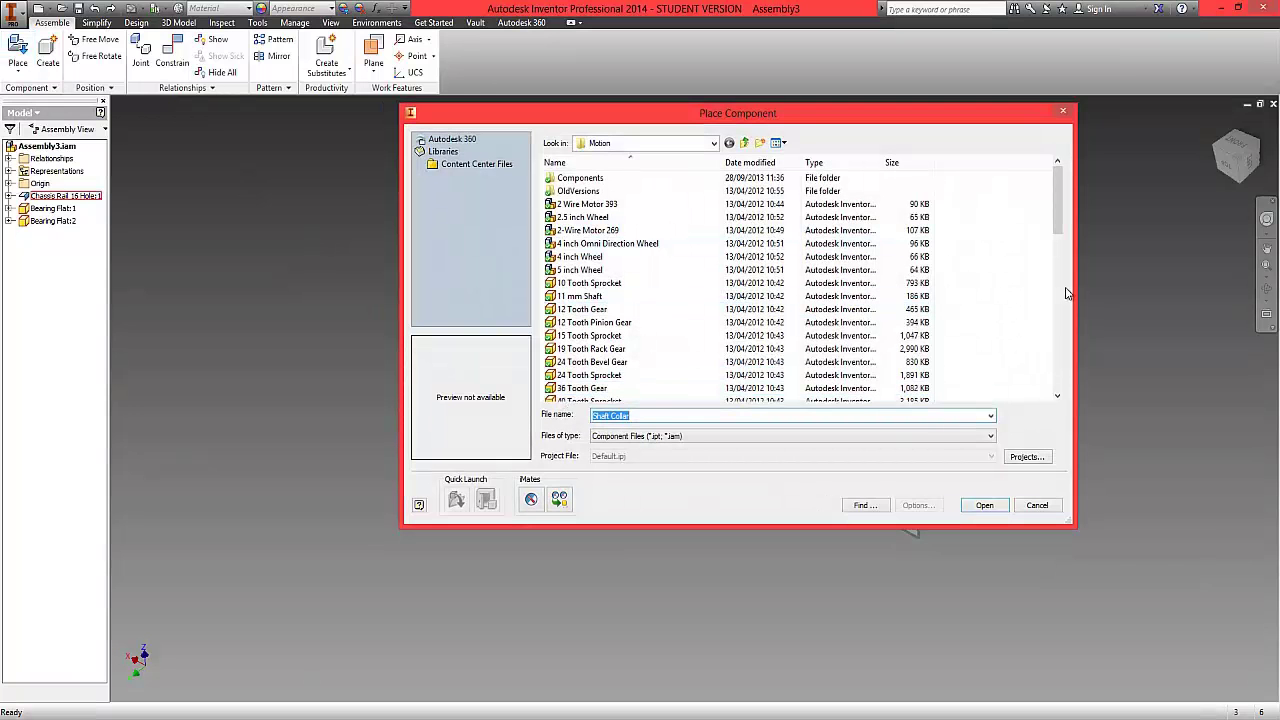
drag(1060, 212, 1060, 358)
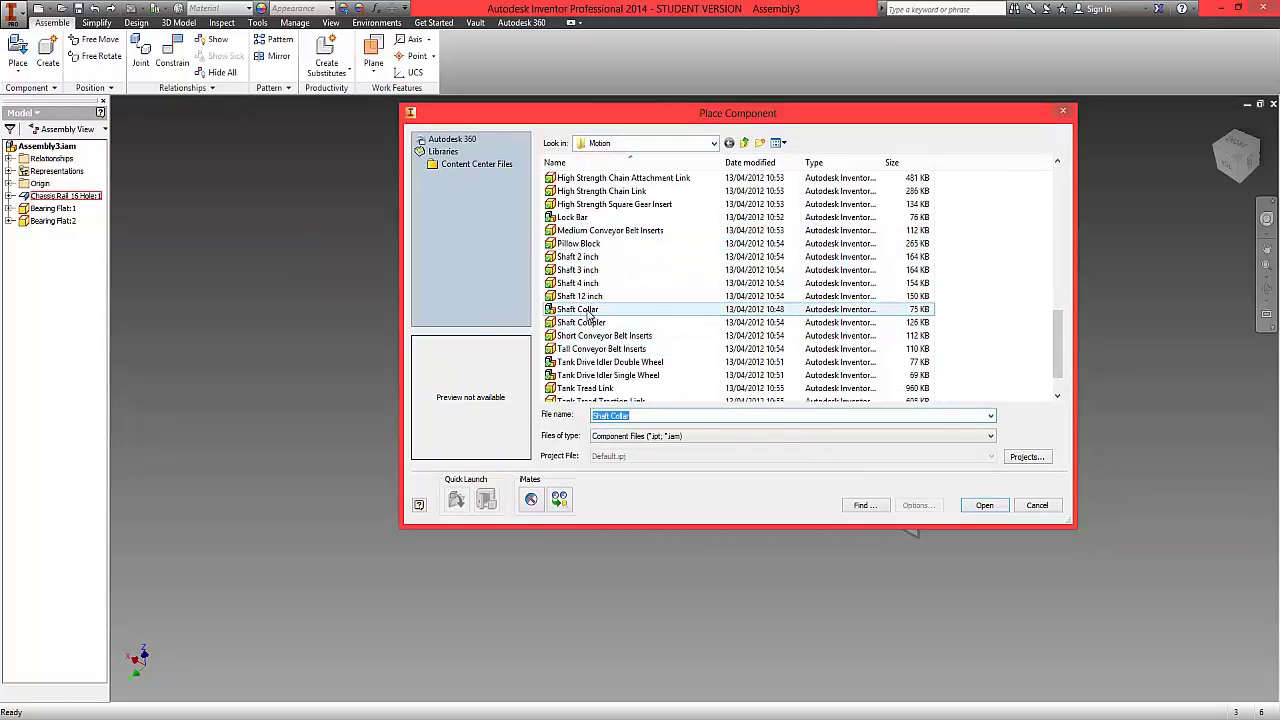
click(577, 312)
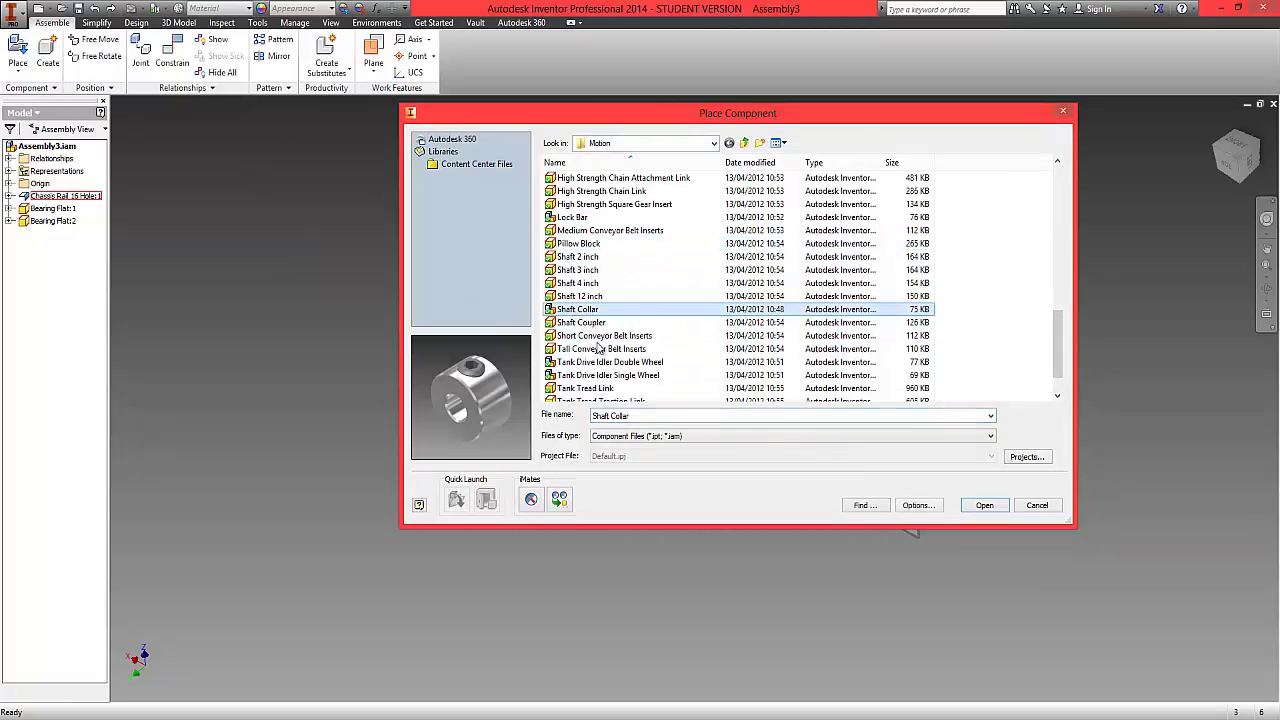
click(995, 506)
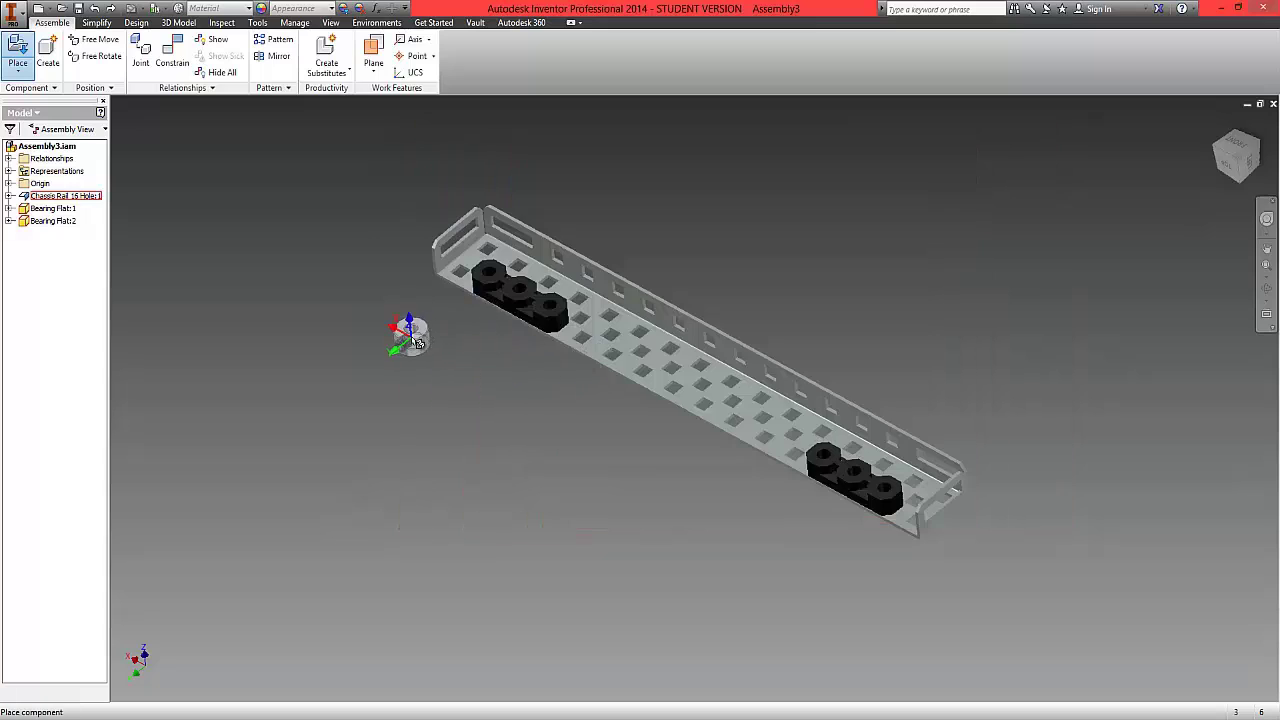
click(442, 367)
click(822, 537)
right_click(507, 450)
click(557, 449)
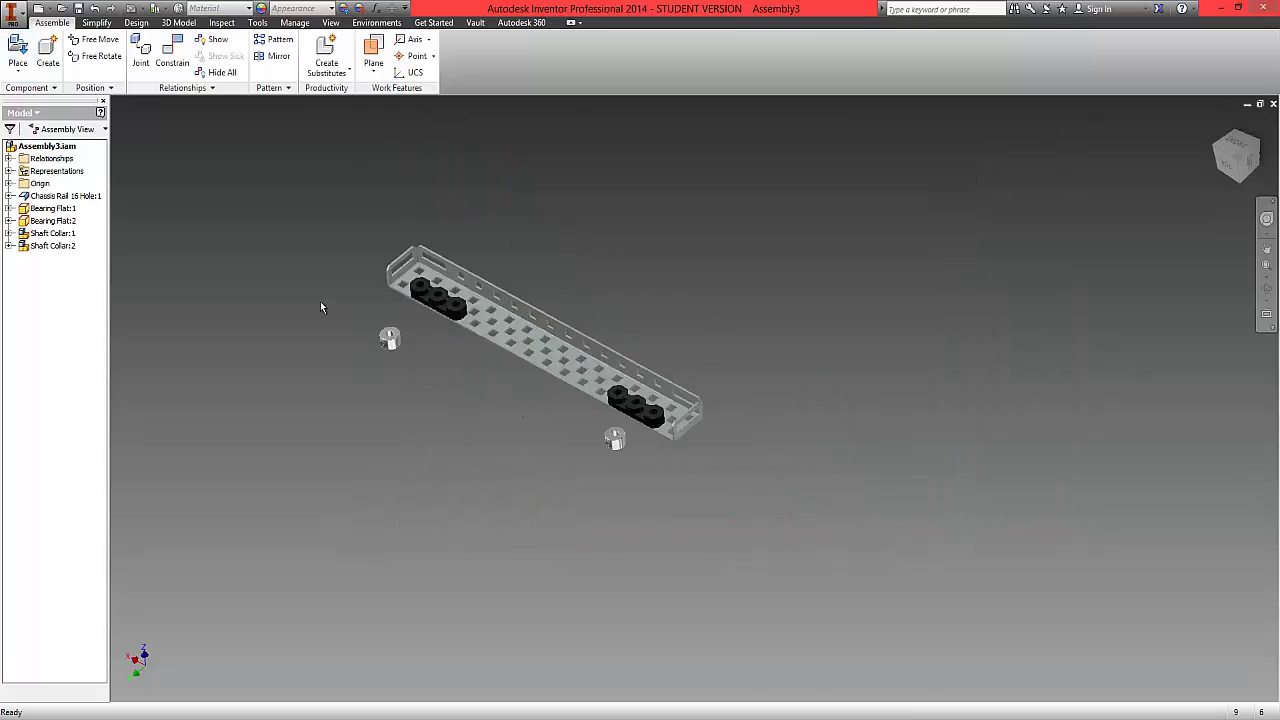
Seat the first shaft collar on the middle hole of its neighbouring bearing flat with an Insert constraint on the circular edges, offset 0 mm
scroll(322, 303, up, 3)
scroll(625, 358, up, 4)
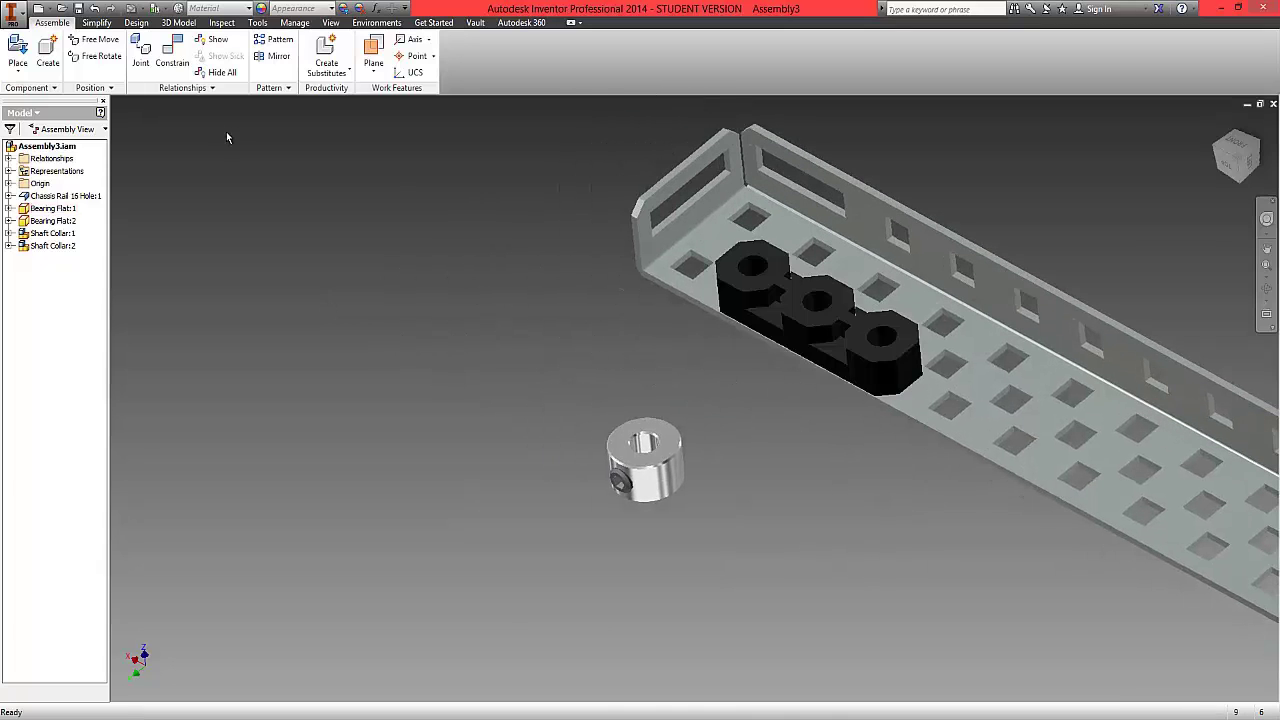
click(168, 78)
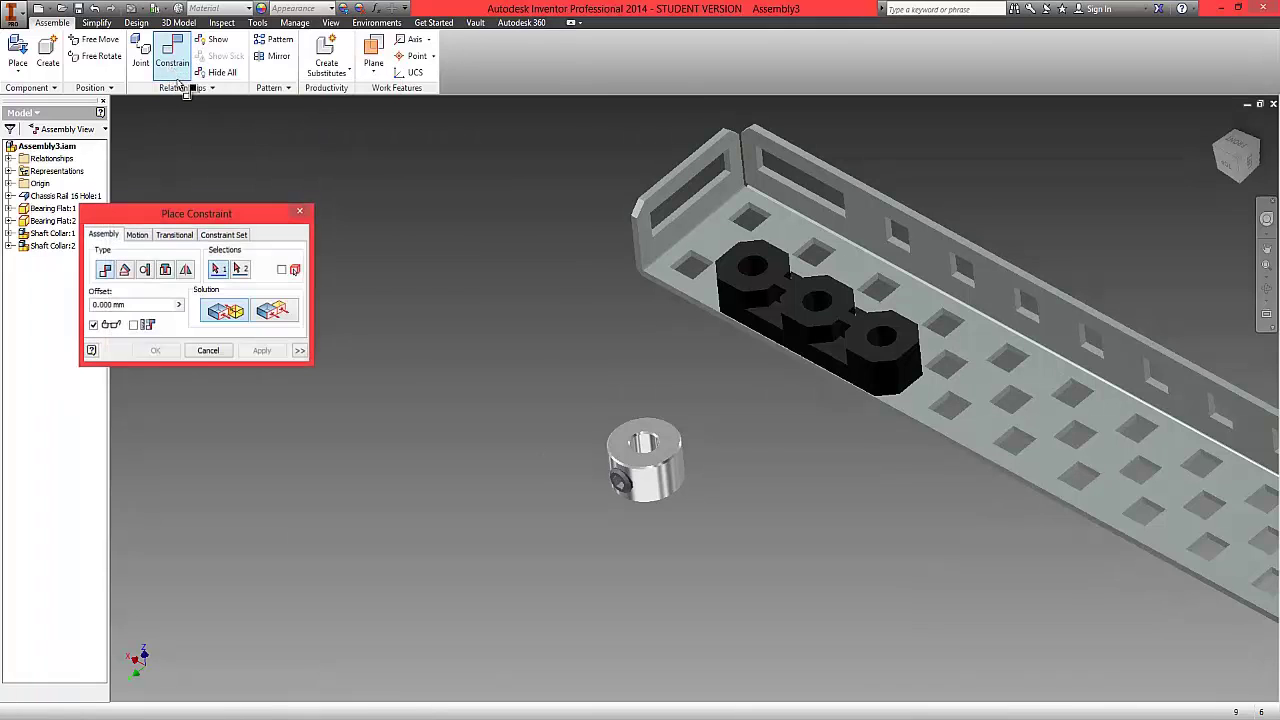
click(166, 270)
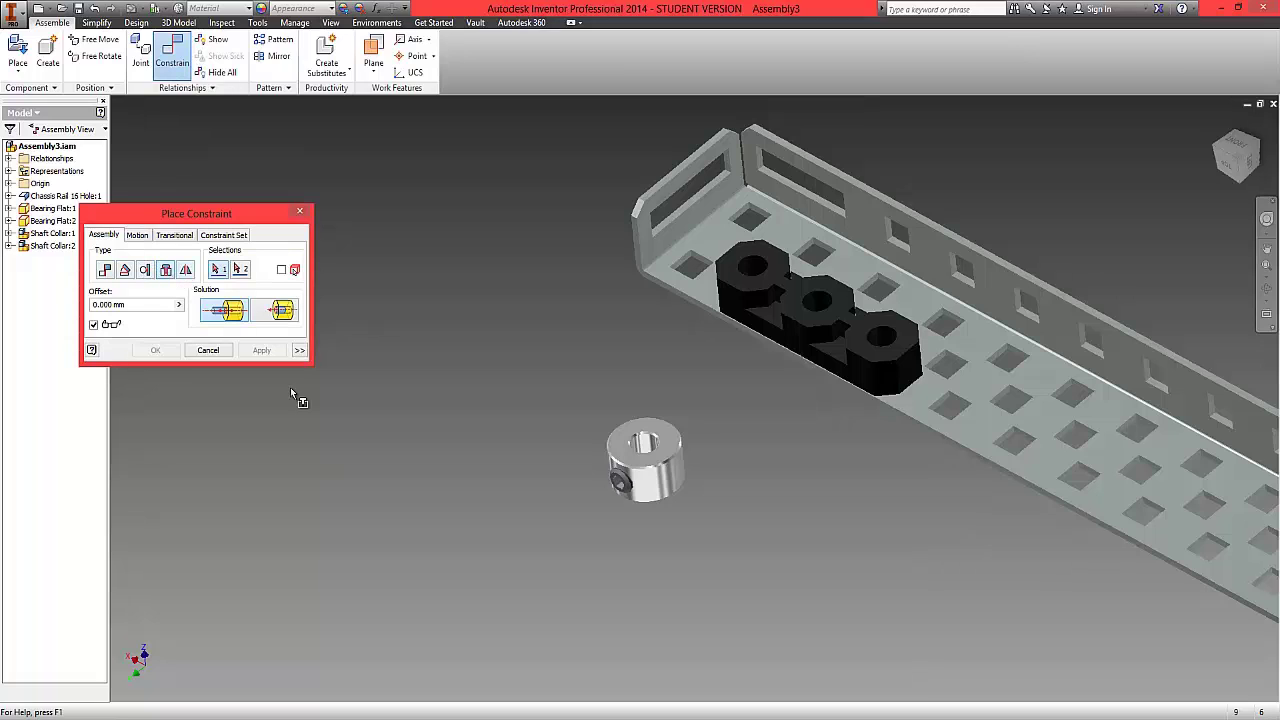
click(653, 500)
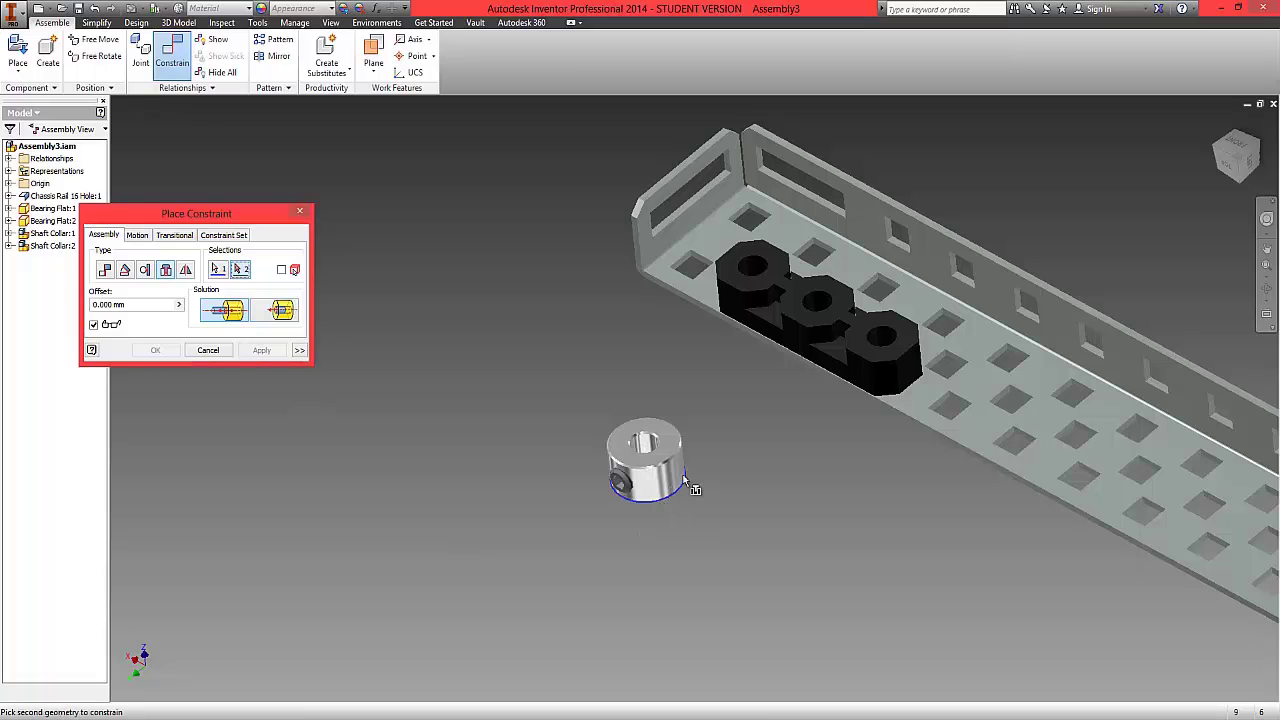
click(817, 312)
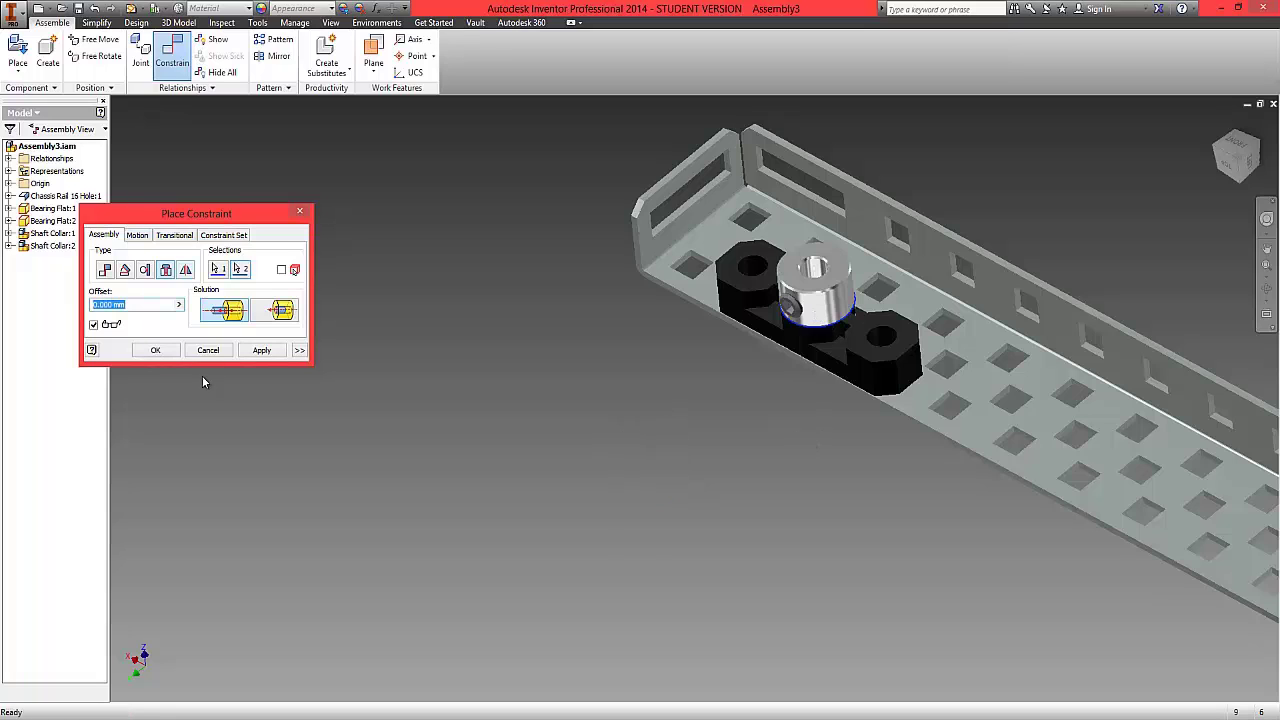
click(146, 352)
Seat the second shaft collar on the middle hole of the other bearing flat with an Insert constraint on the circular edges, offset 0 mm
middle_drag(856, 549, 214, 139)
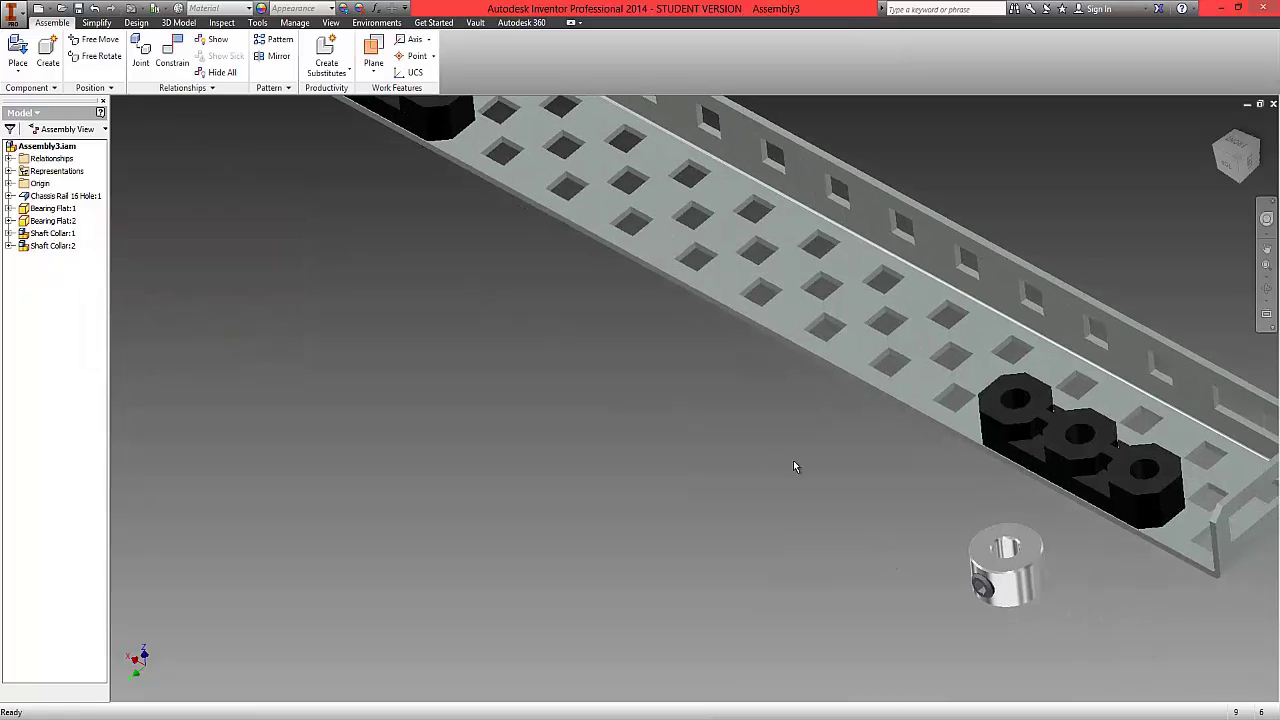
middle_drag(779, 452, 419, 372)
drag(420, 373, 400, 355)
click(172, 52)
click(165, 271)
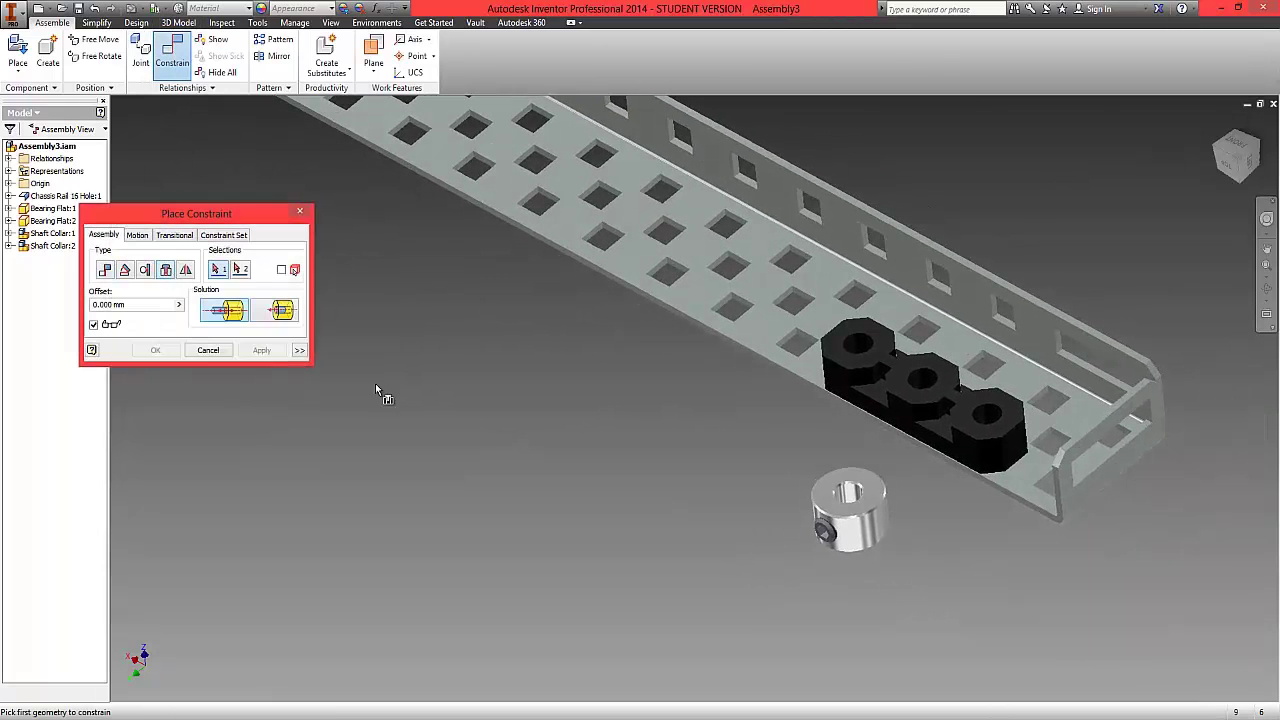
click(871, 548)
click(920, 393)
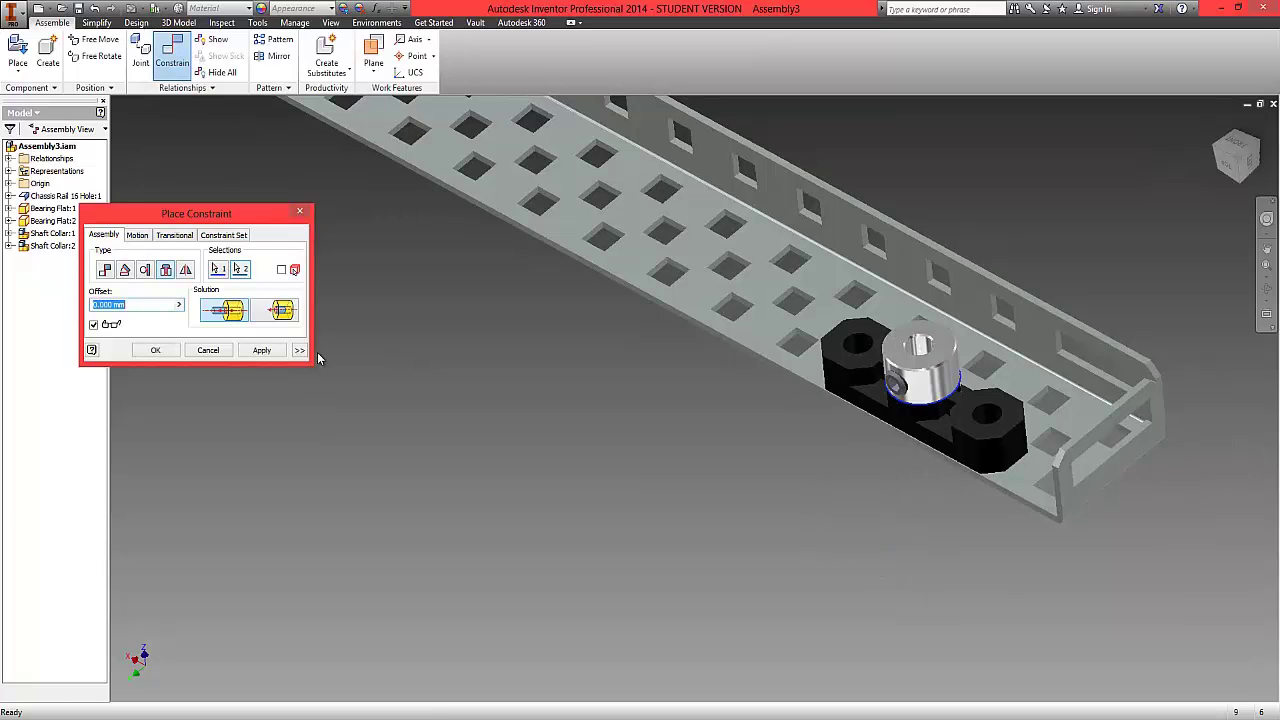
click(155, 350)
mouse_move(925, 385)
mouse_down()
mouse_move(955, 421)
mouse_move(915, 390)
mouse_move(930, 430)
mouse_move(920, 392)
mouse_move(890, 421)
mouse_move(903, 383)
mouse_move(911, 390)
mouse_up()
With the rail's underside in view, start placing another component and browse to the spacers in the Structure folder
click(533, 473)
scroll(497, 400, down, 4)
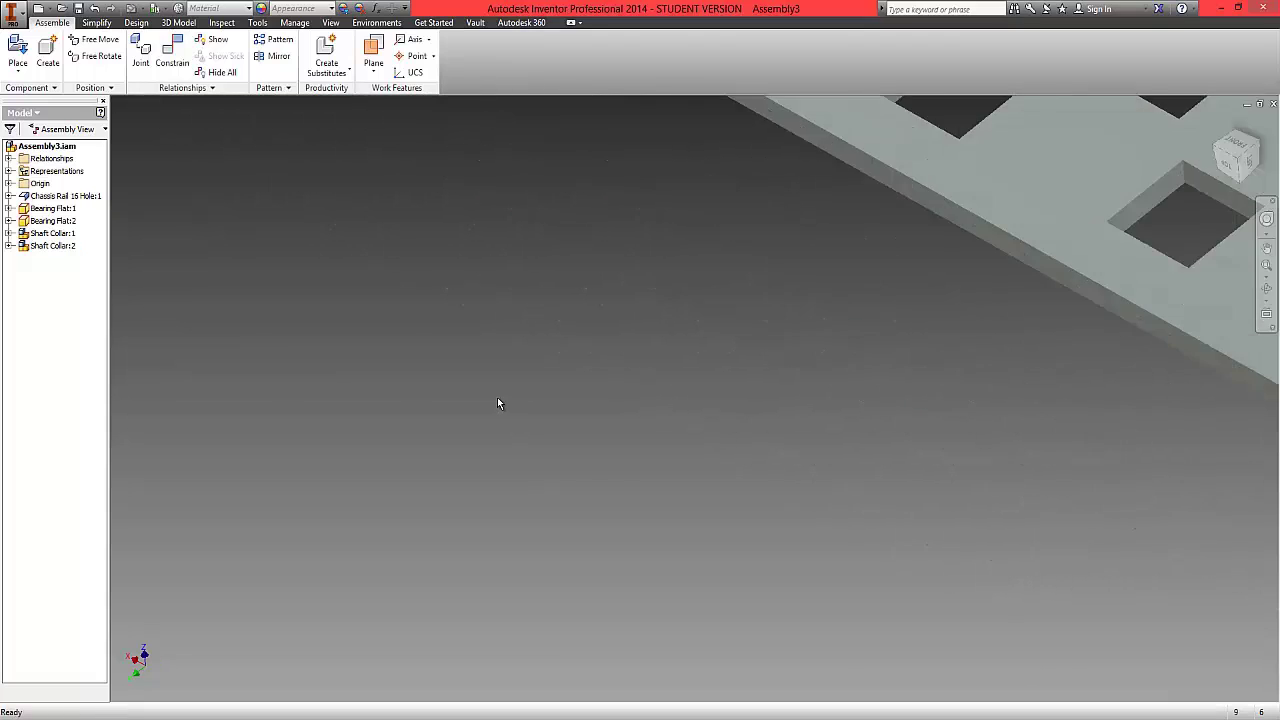
scroll(497, 400, up, 6)
mouse_move(1218, 178)
shift+middle_down()
mouse_move(1134, 151)
mouse_move(894, 217)
mouse_move(597, 117)
mouse_move(594, 694)
mouse_move(1119, 165)
shift+middle_up()
middle_drag(781, 288, 1042, 361)
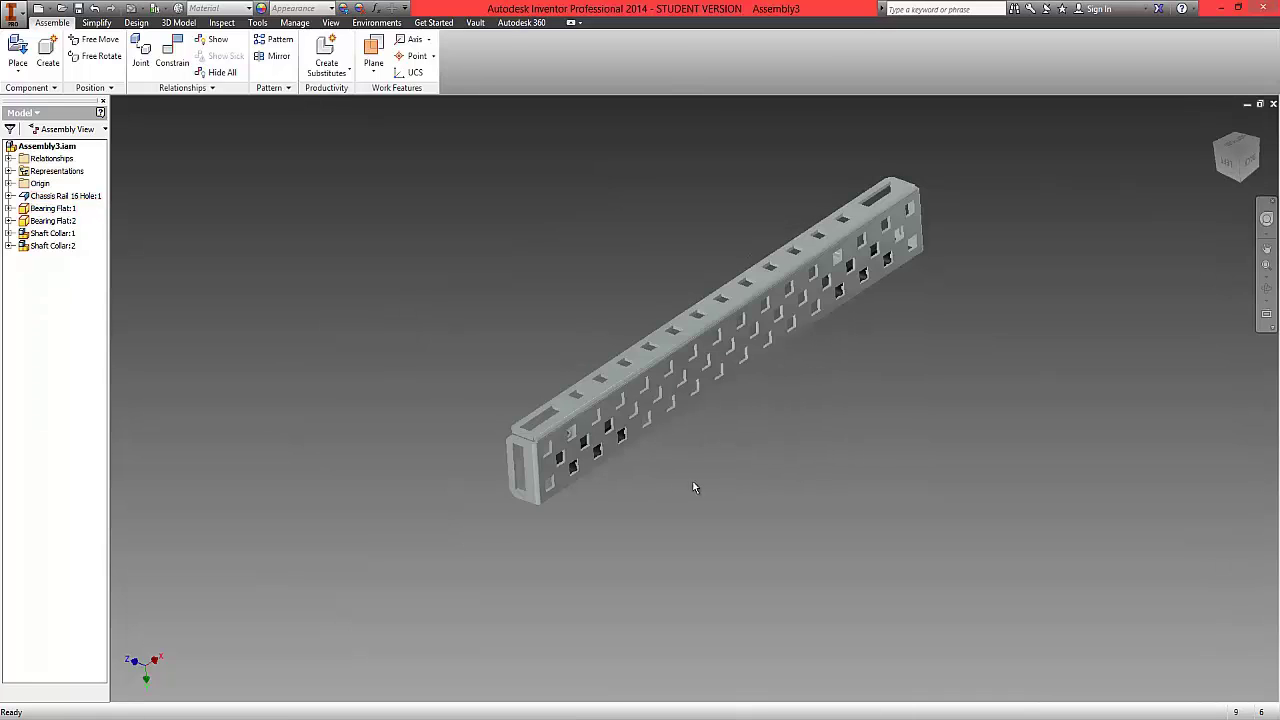
click(18, 69)
click(32, 94)
click(746, 145)
double_click(580, 245)
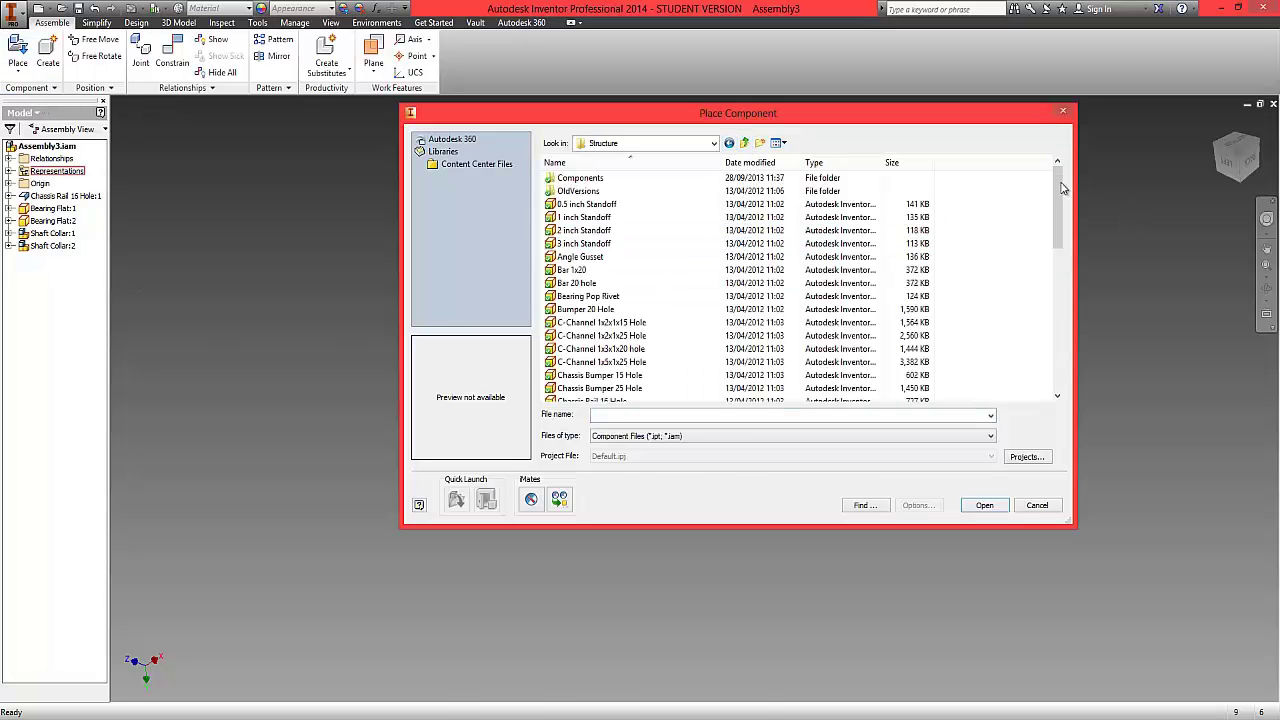
drag(1060, 214, 1053, 349)
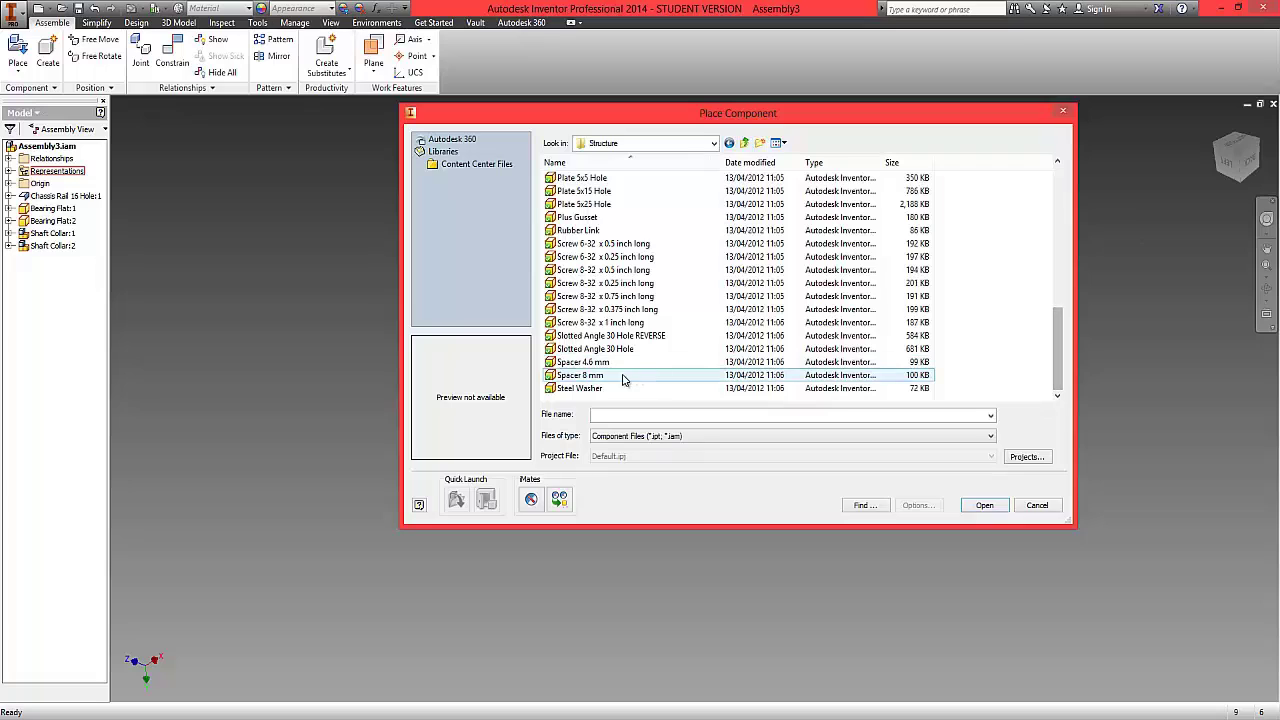
Place two Spacer 4.6 mm components beside the chassis rail, one near each end
click(592, 364)
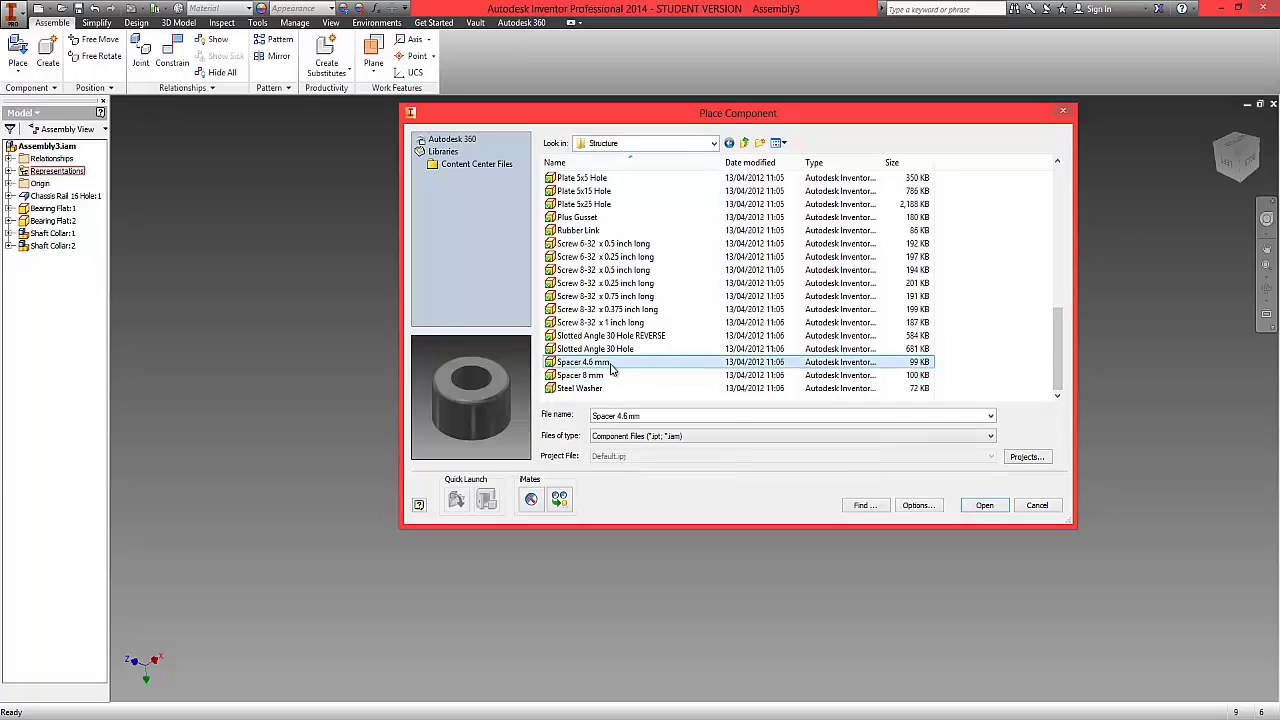
click(987, 507)
click(660, 512)
click(948, 308)
right_click(778, 420)
click(803, 417)
Free-rotate the first 4.6 mm spacer until its hole faces sideways like the rail's holes, and move it slightly nearer the rail end
scroll(621, 494, down, 5)
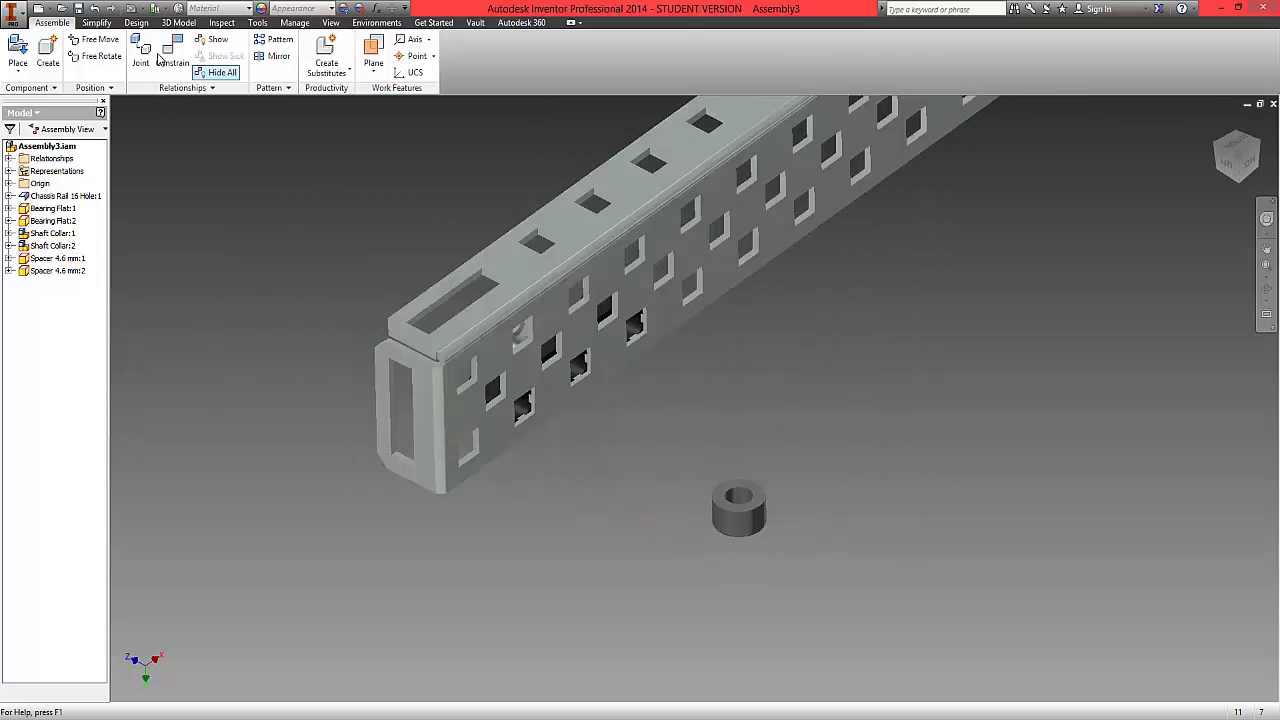
click(97, 57)
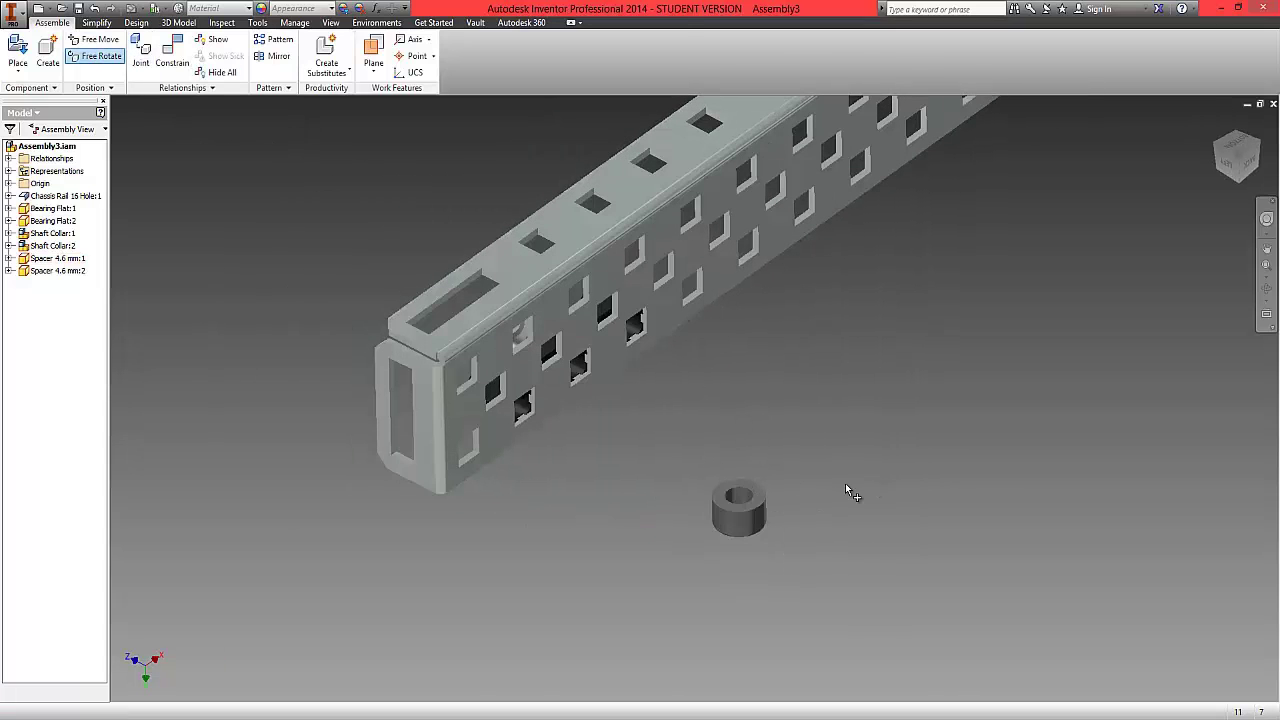
click(755, 509)
drag(760, 507, 705, 484)
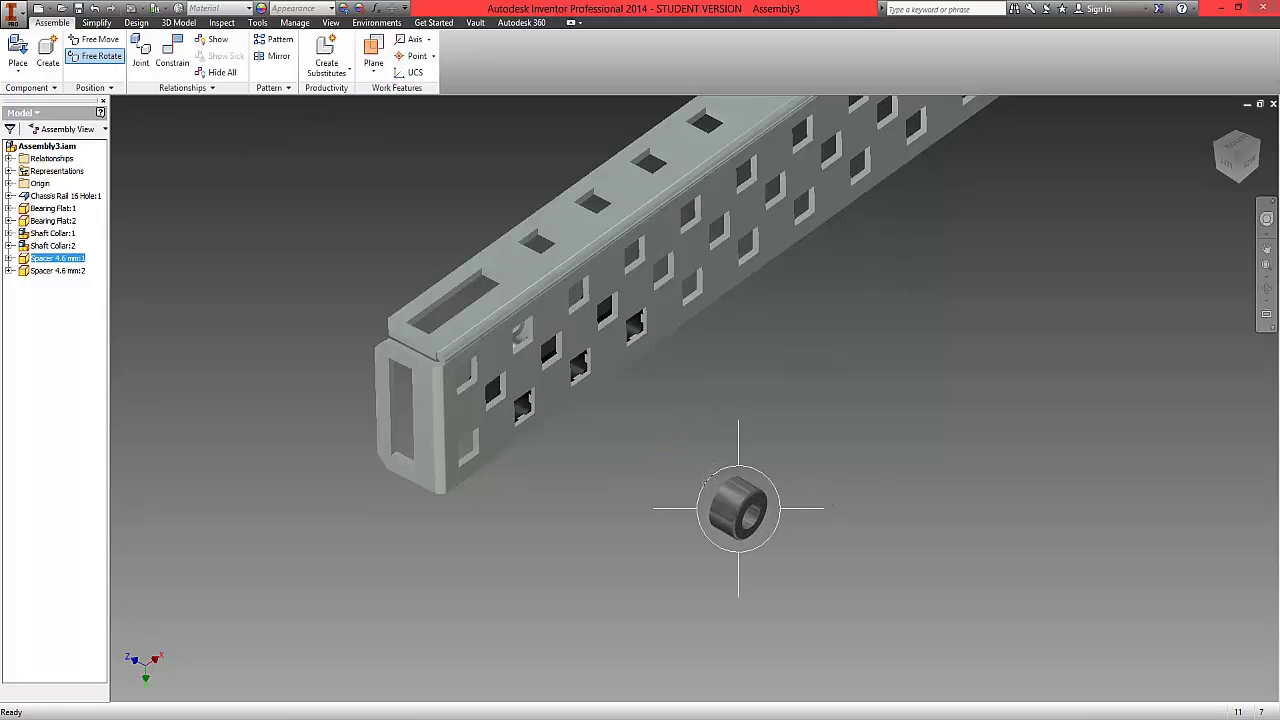
right_click(651, 442)
click(706, 440)
drag(716, 510, 684, 516)
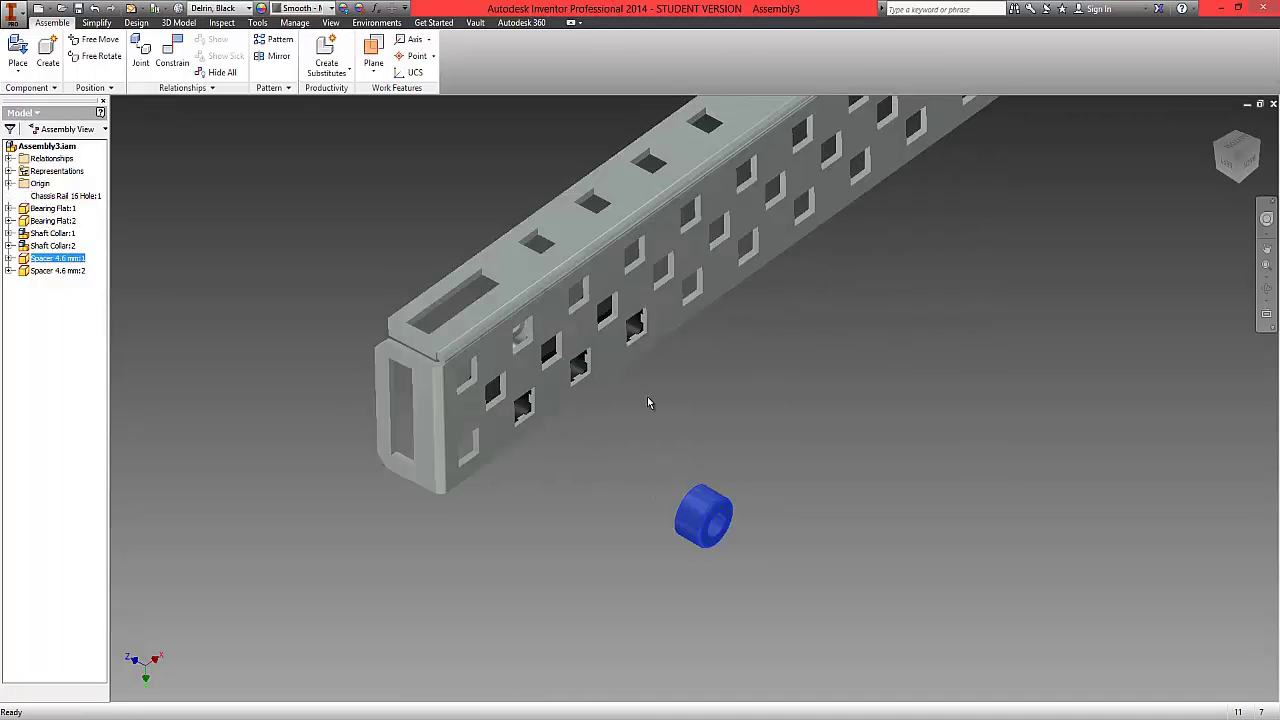
Mate the first spacer's flat end face to the chassis rail's outer face with a 0 mm offset
click(171, 52)
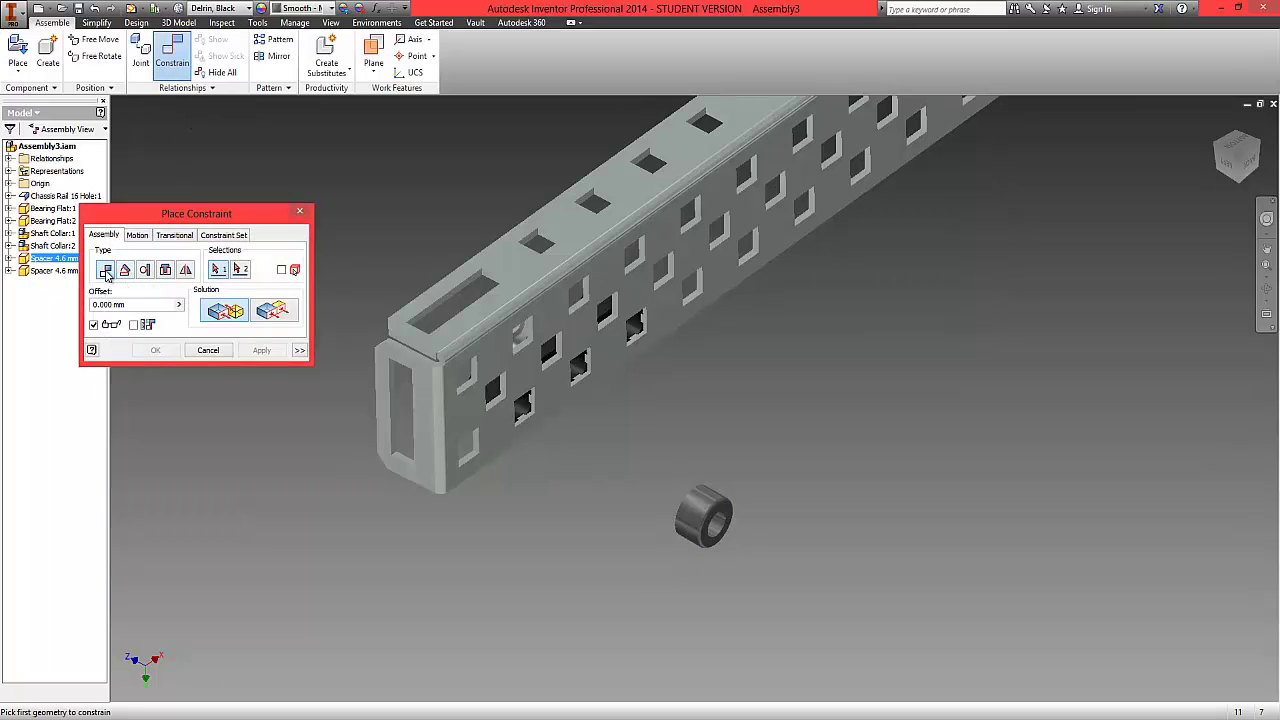
middle_drag(574, 523, 612, 499)
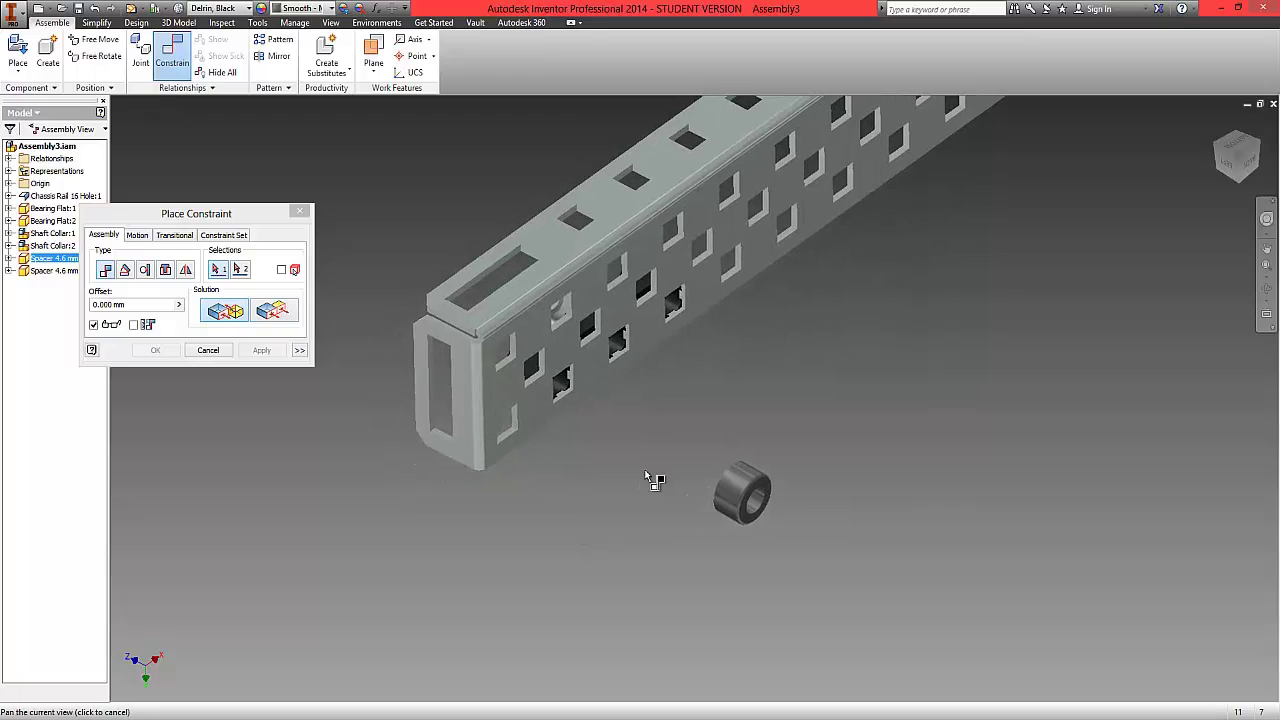
click(645, 343)
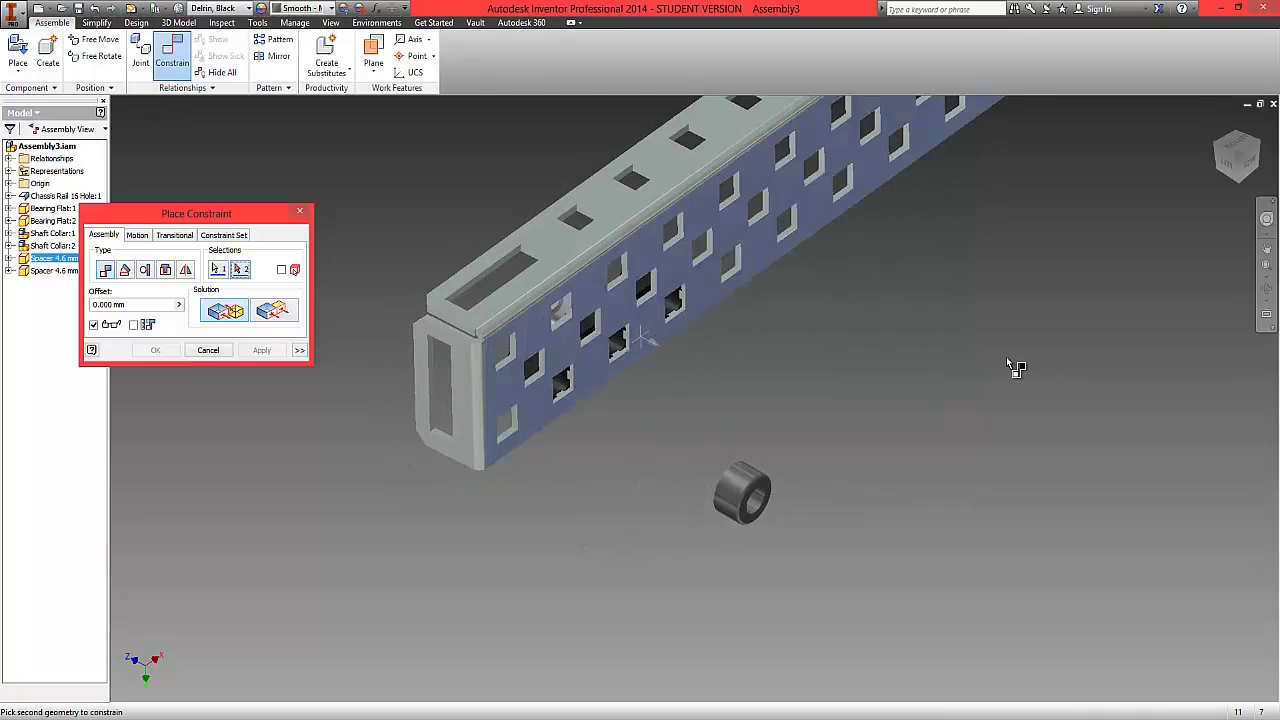
mouse_move(1241, 180)
mouse_down()
mouse_move(1100, 156)
mouse_move(171, 146)
mouse_move(288, 189)
mouse_move(380, 194)
mouse_up()
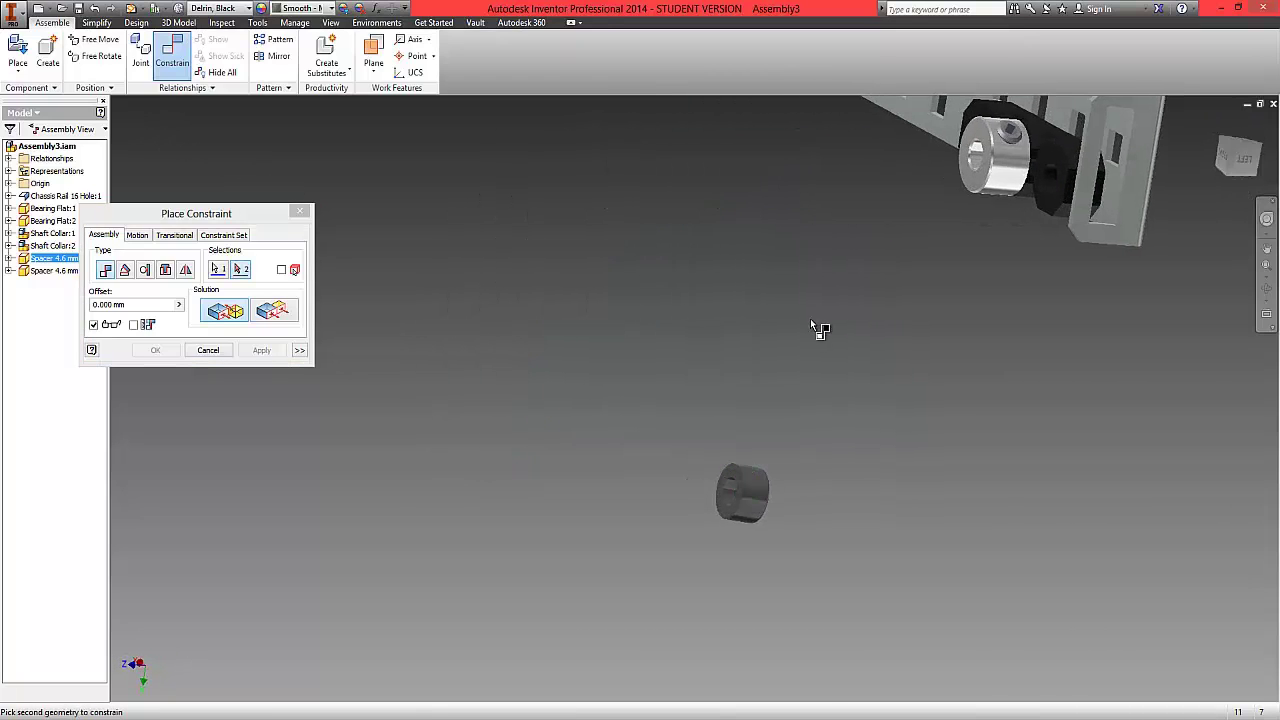
click(733, 480)
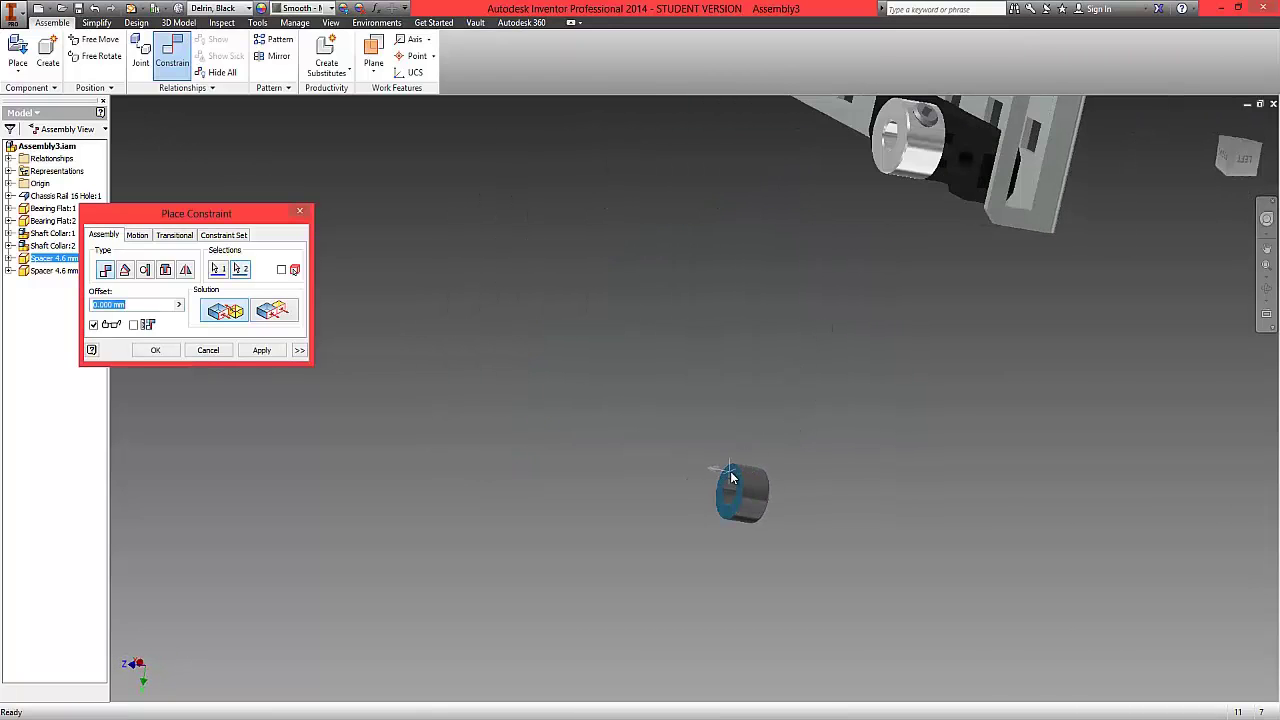
click(171, 353)
Slide the first spacer along the rail face and mate its axis to the bearing flat's middle hole axis, offset 0 mm
drag(1230, 170, 1076, 205)
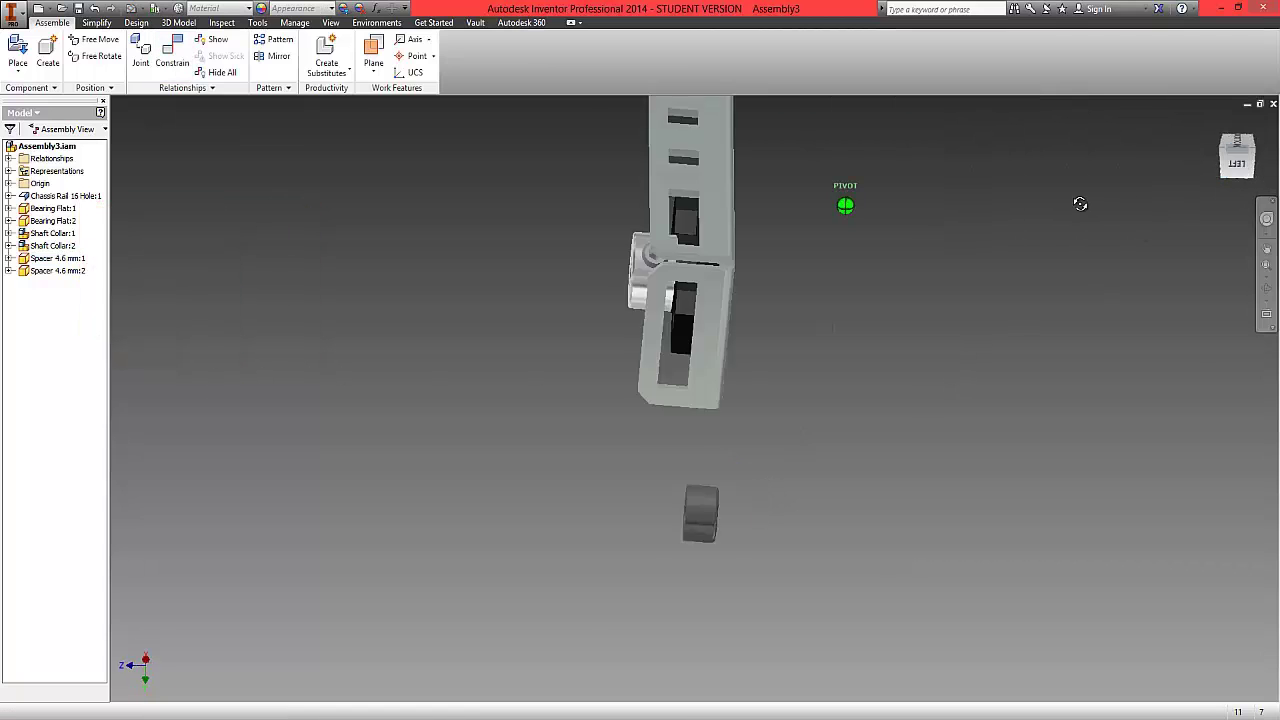
mouse_move(1076, 204)
shift+middle_down()
mouse_move(1020, 177)
mouse_move(977, 129)
mouse_move(1194, 249)
shift+middle_up()
drag(790, 547, 560, 199)
drag(1247, 173, 1013, 242)
middle_drag(1013, 242, 1163, 313)
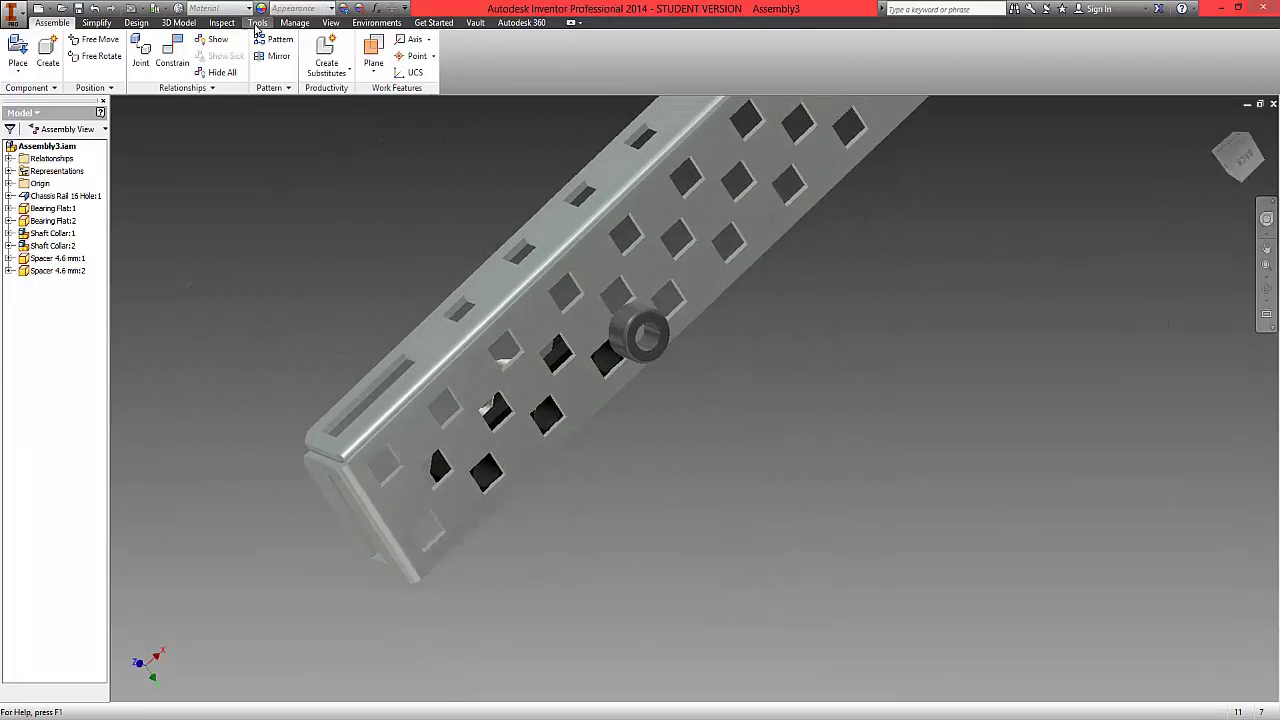
click(168, 70)
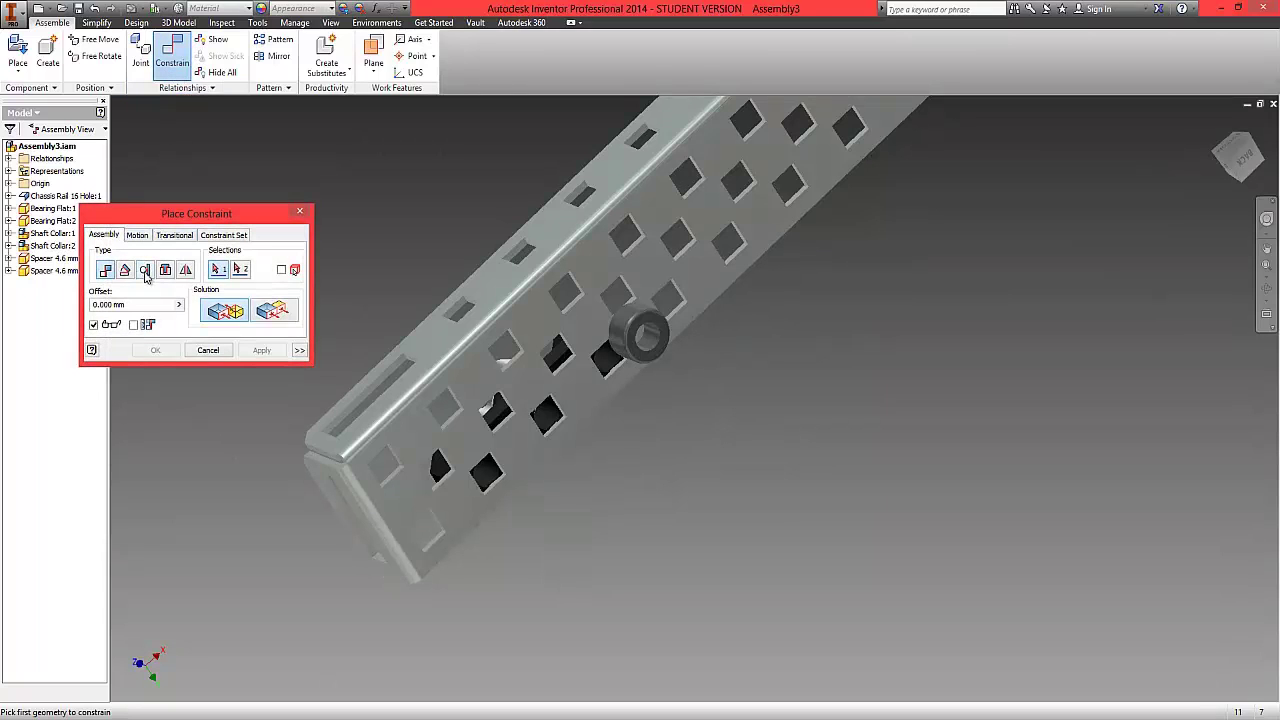
click(650, 342)
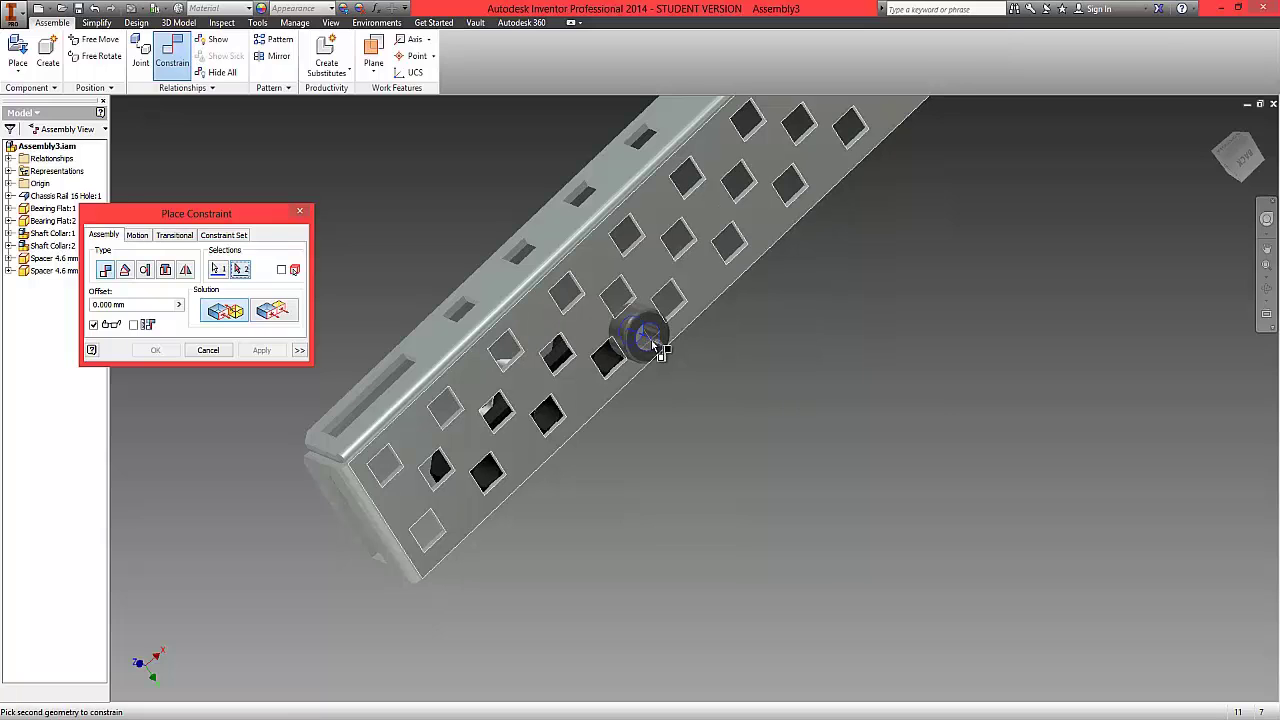
click(548, 420)
click(149, 351)
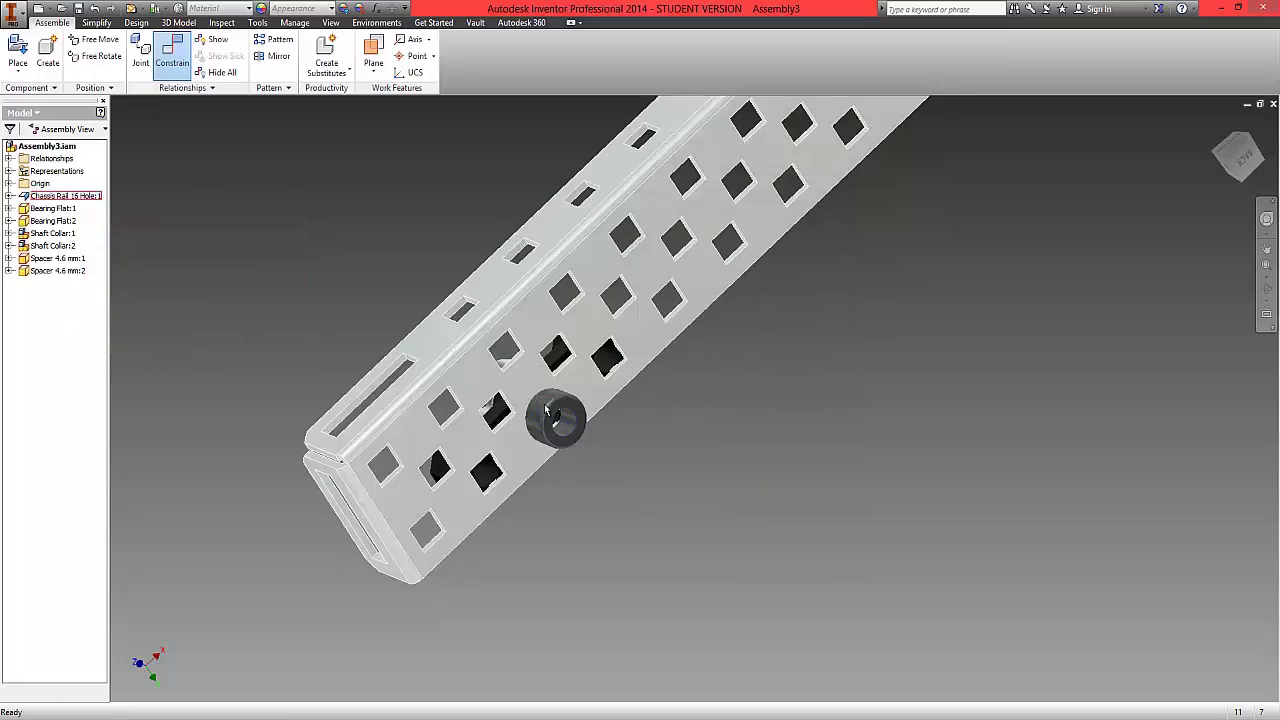
Free-rotate the second 4.6 mm spacer at the rail's other end until its hole faces the same way as the rail's holes
scroll(708, 173, up, 3)
middle_drag(708, 173, 594, 338)
middle_drag(770, 424, 688, 612)
scroll(883, 258, up, 4)
scroll(882, 264, down, 7)
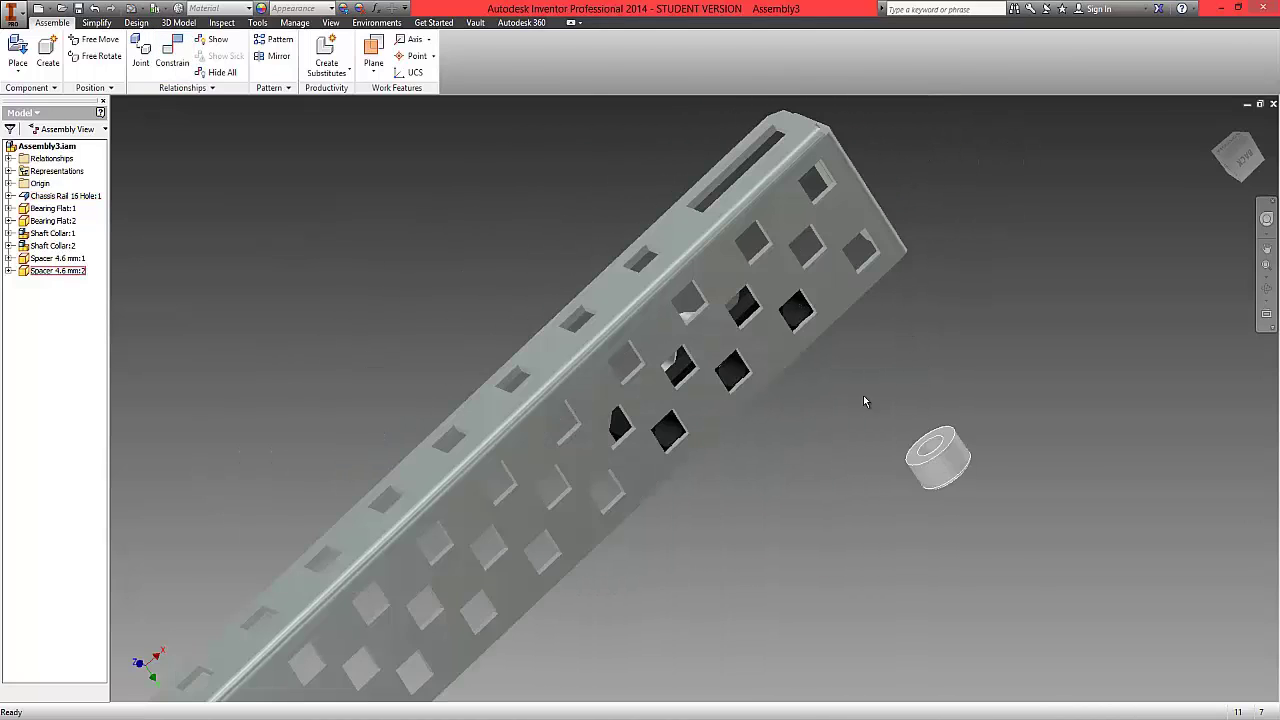
click(114, 58)
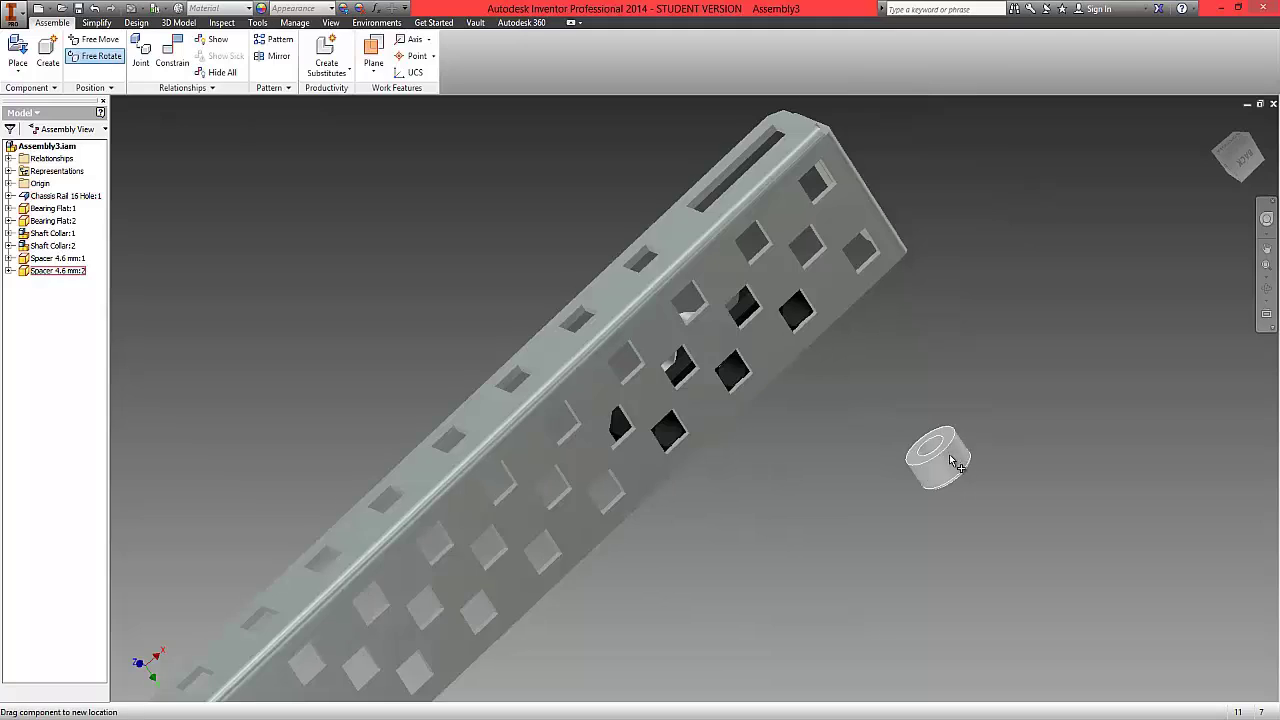
click(922, 441)
drag(951, 458, 930, 372)
right_click(827, 351)
click(871, 347)
Mate the second spacer's flat end face to the chassis rail's outer face with a 0 mm offset
click(174, 58)
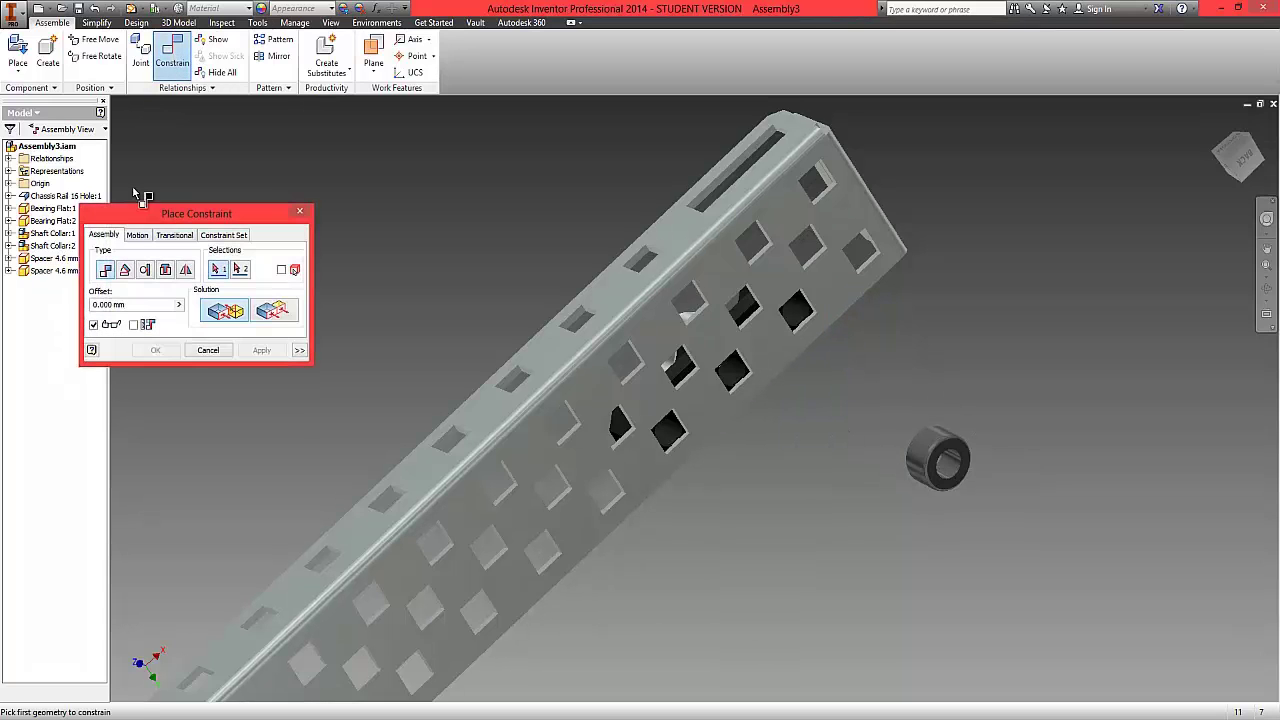
click(764, 345)
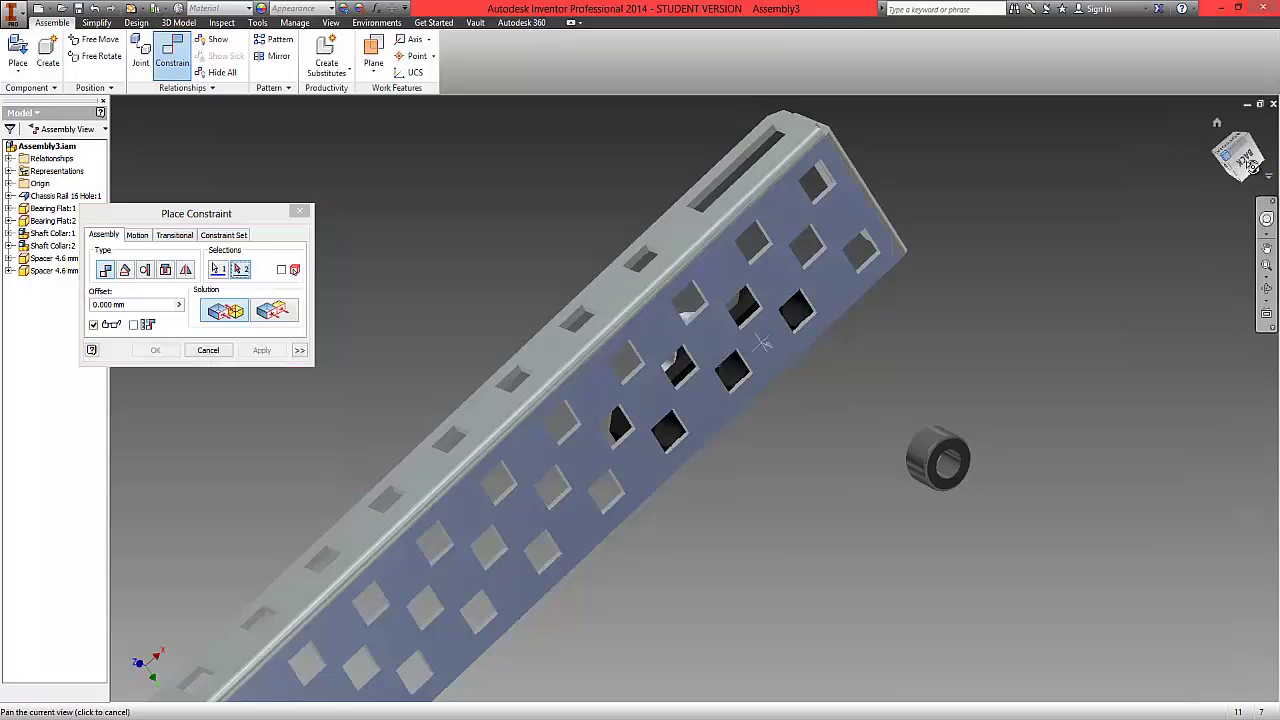
shift+middle_drag(764, 343, 310, 303)
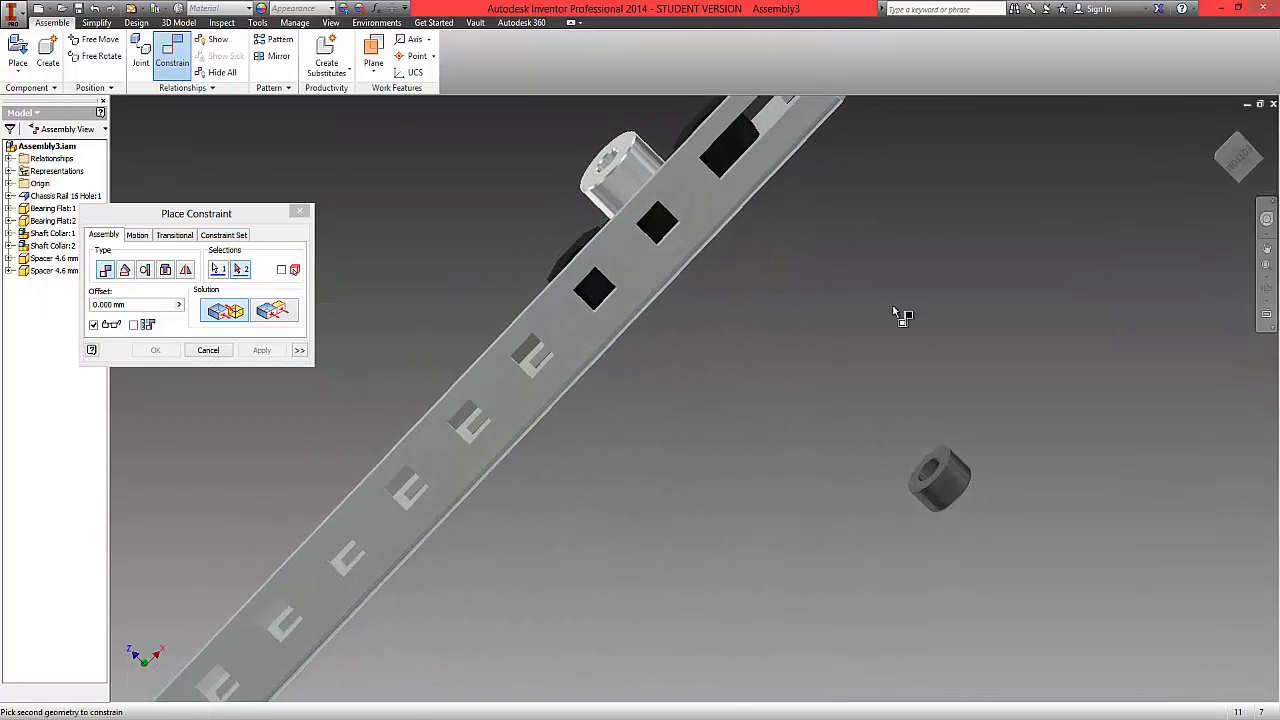
click(946, 457)
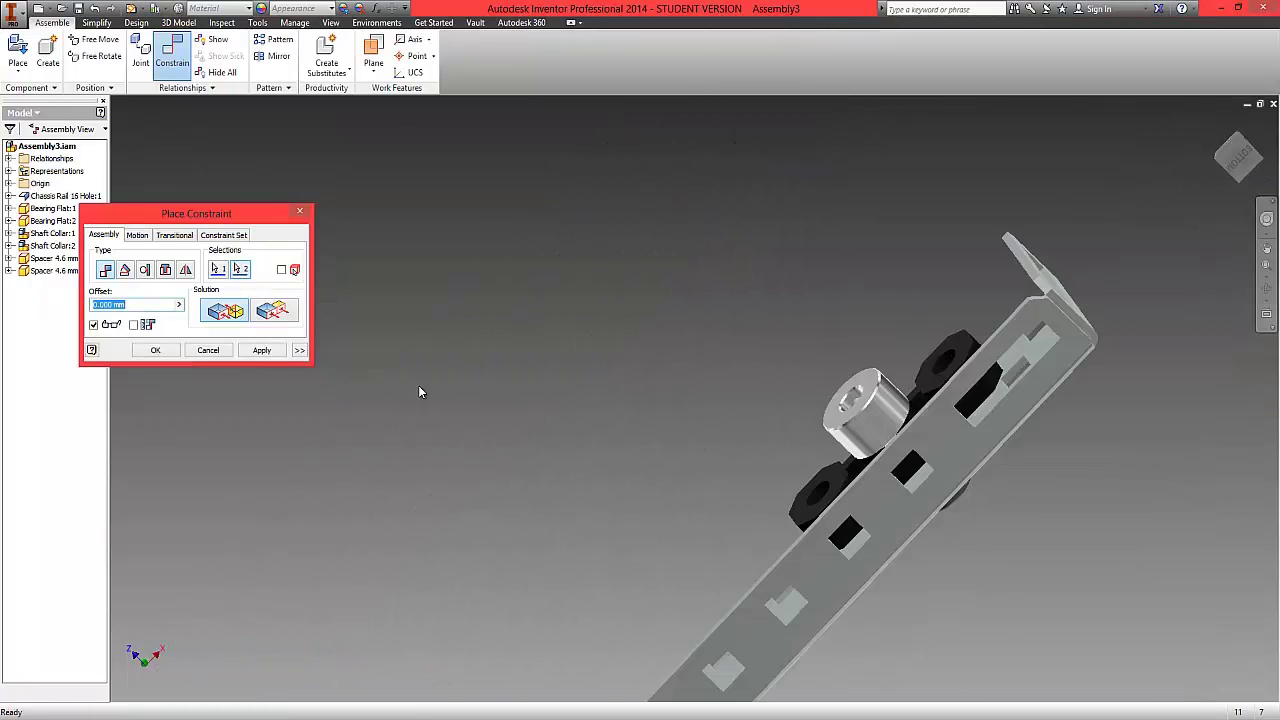
click(156, 351)
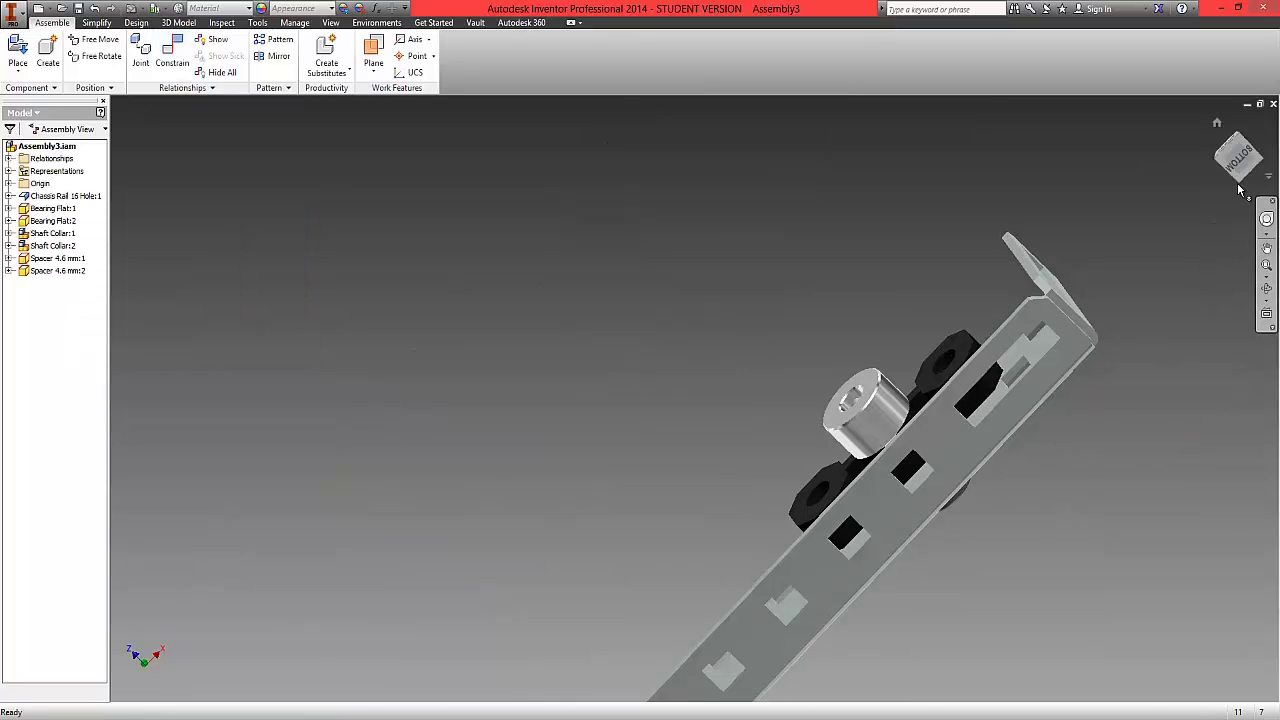
Mate the second spacer's axis to the middle hole axis of the bearing flat at that end, offset 0 mm
click(1218, 121)
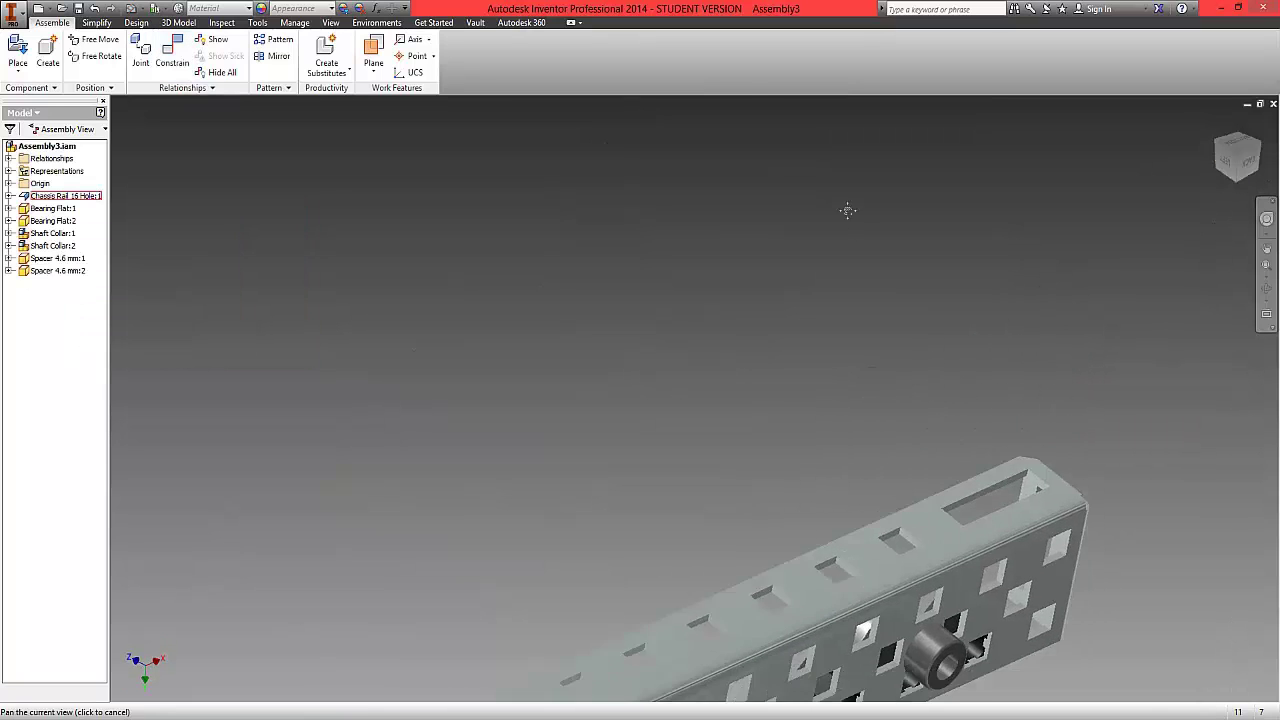
click(170, 58)
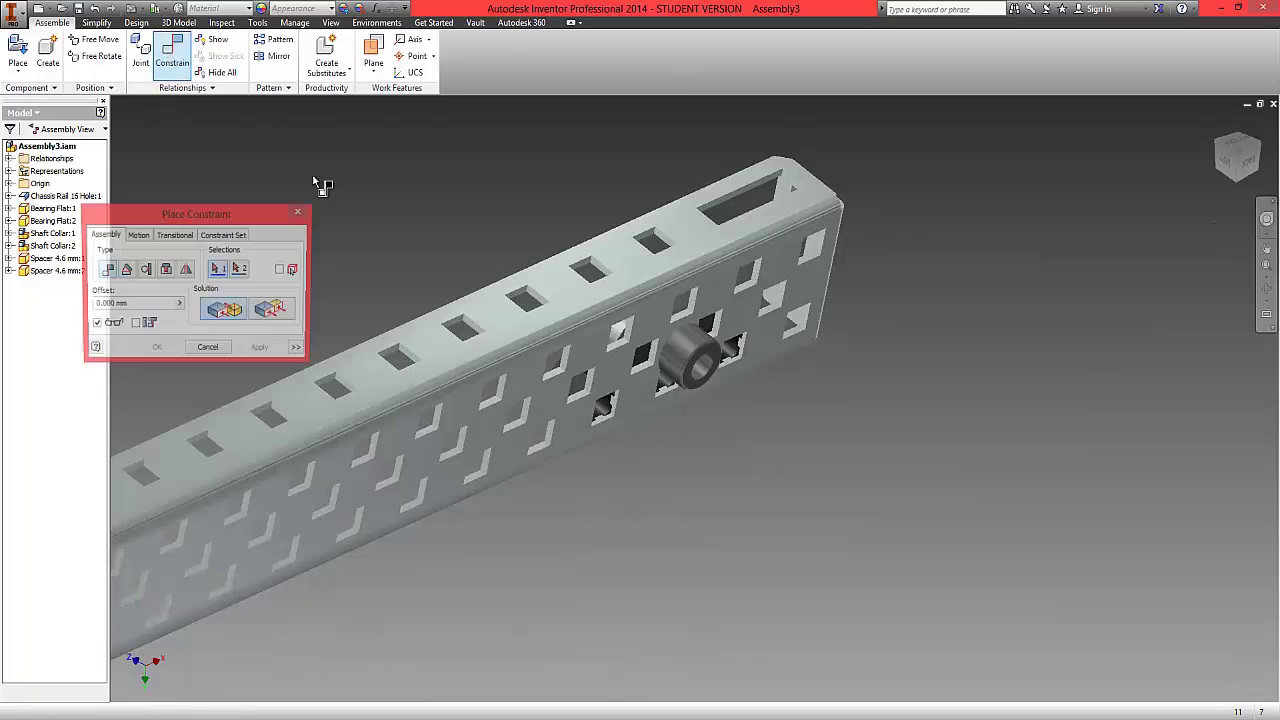
click(706, 369)
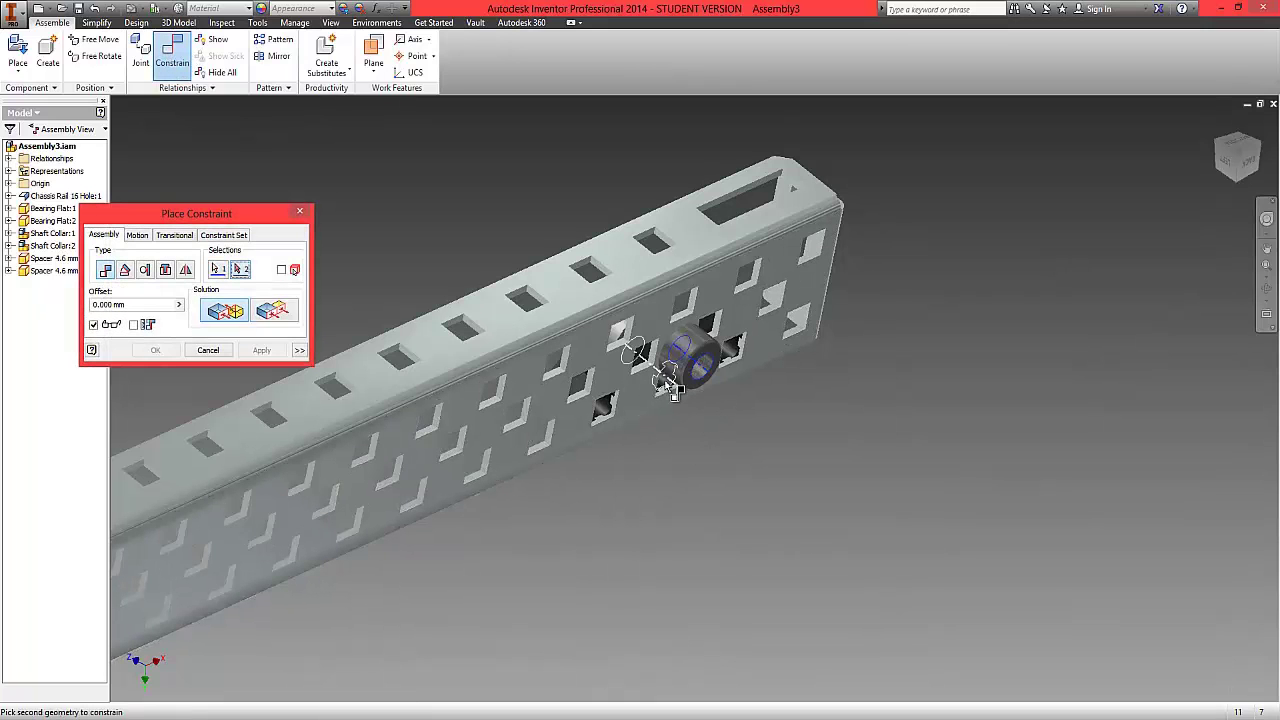
click(668, 384)
click(153, 350)
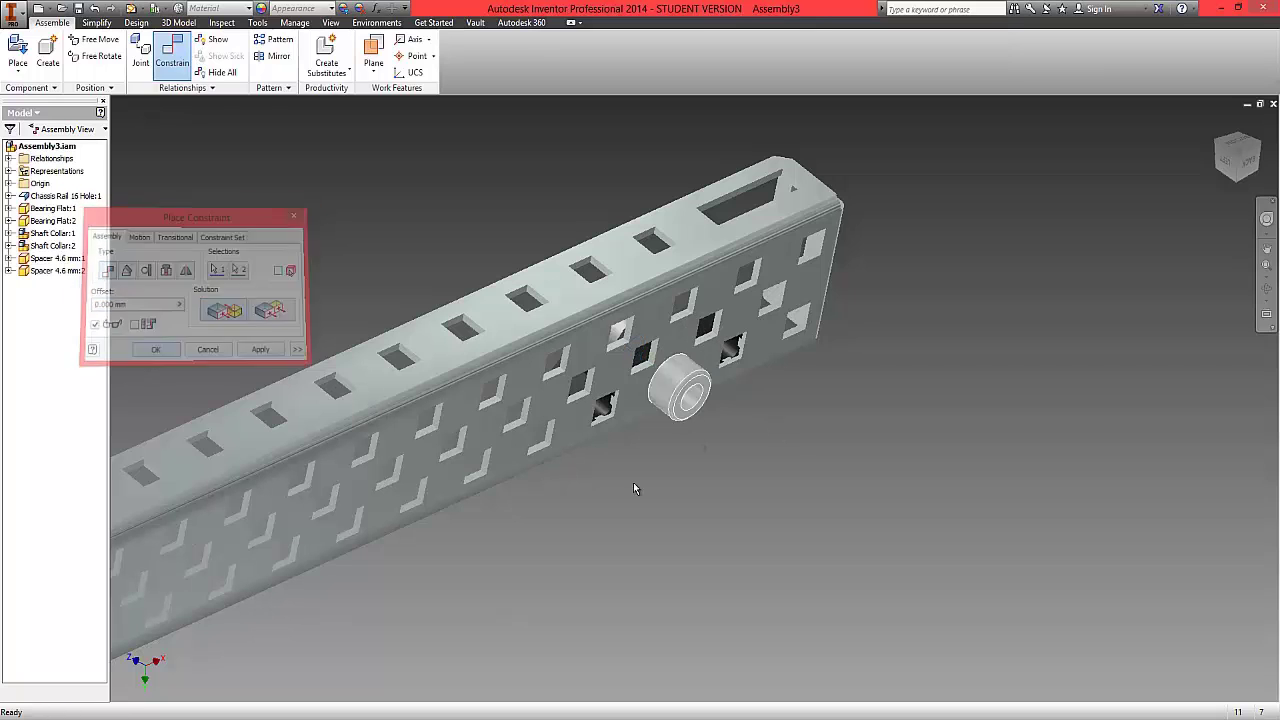
With the whole rail in view, start placing another component and browse to the Motion folder inside Metric
click(1237, 152)
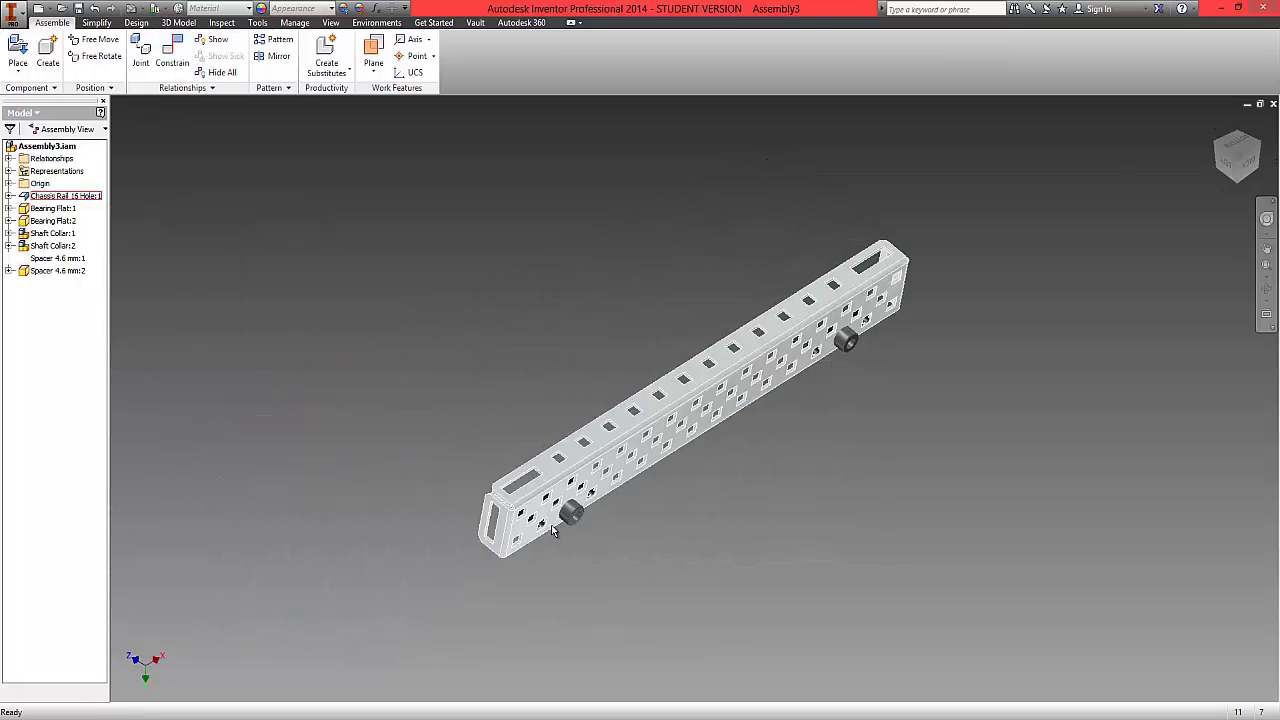
mouse_move(1238, 184)
mouse_down()
mouse_move(1247, 106)
mouse_move(280, 121)
mouse_move(1264, 154)
mouse_up()
click(1263, 155)
click(14, 68)
click(40, 95)
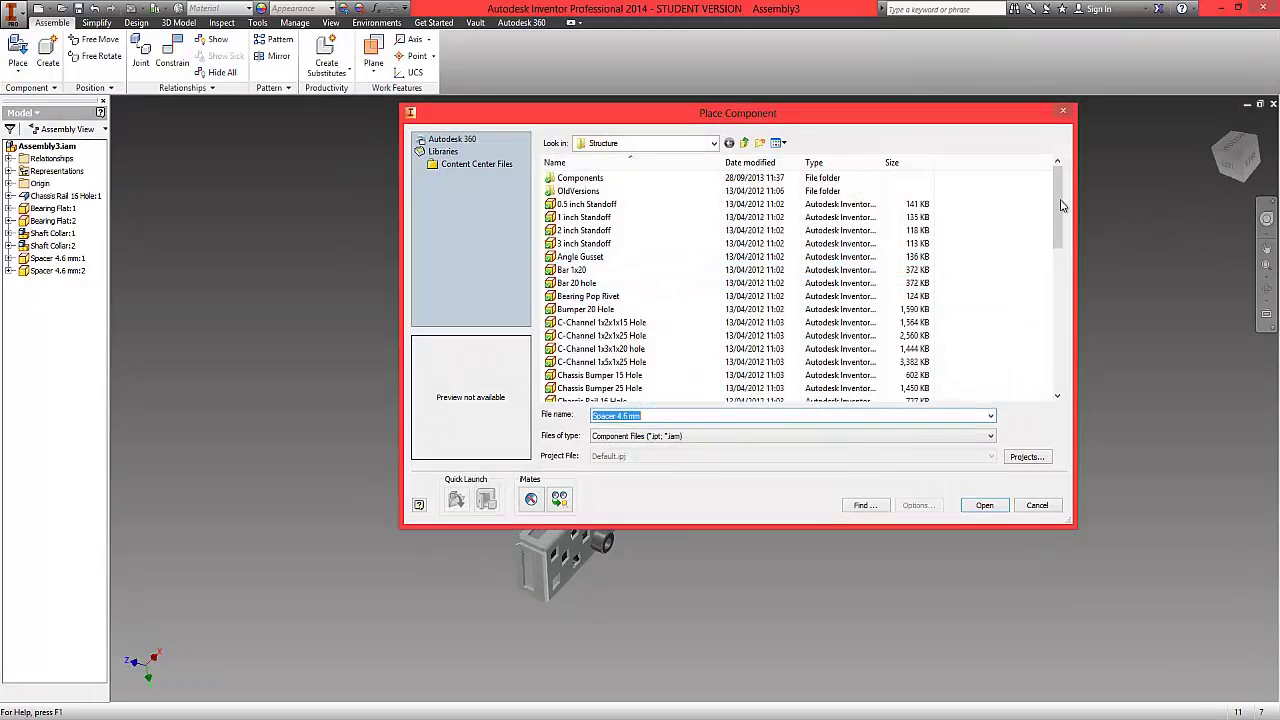
click(745, 145)
click(598, 205)
click(598, 205)
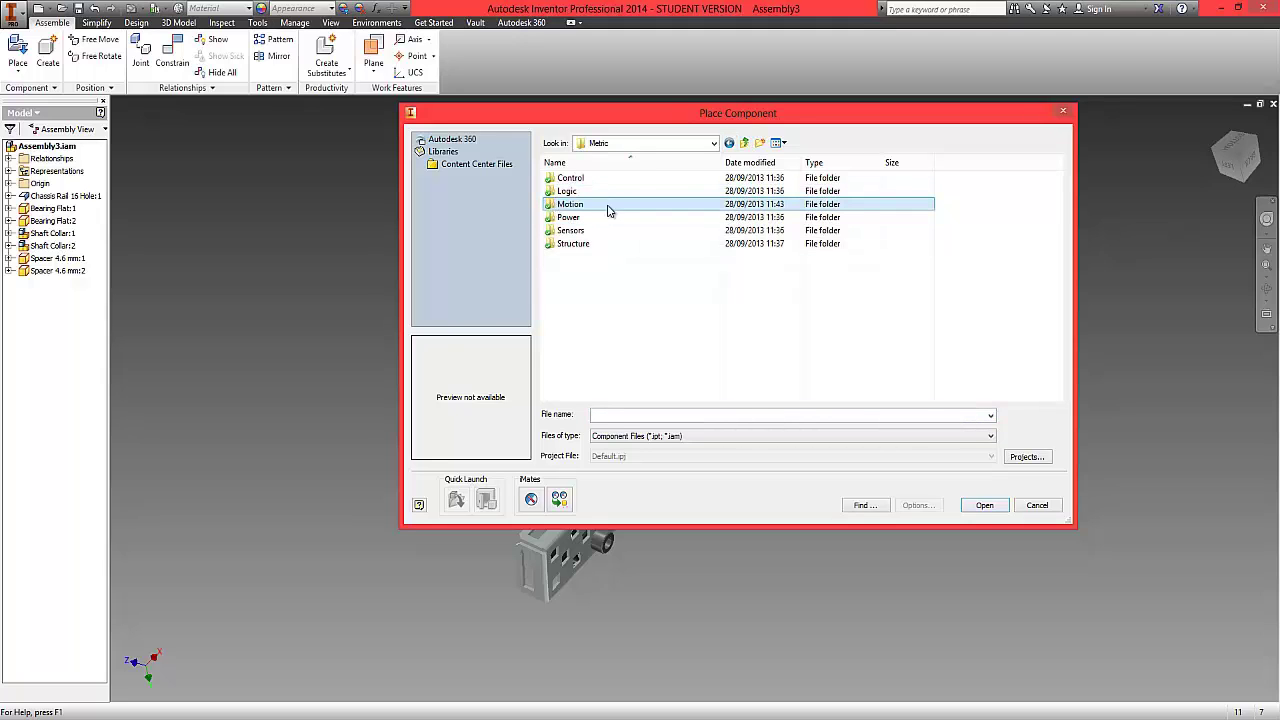
double_click(607, 206)
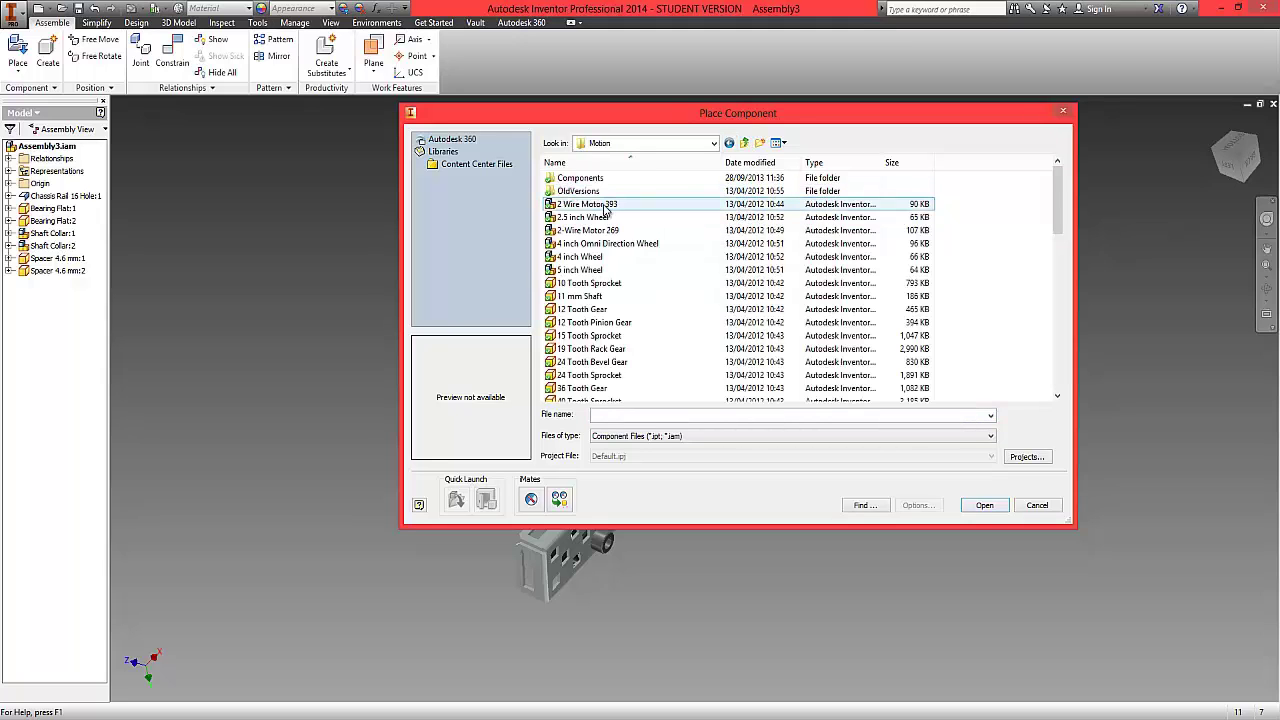
Place two 5 inch Wheel components beside the chassis rail, one near each end
click(584, 272)
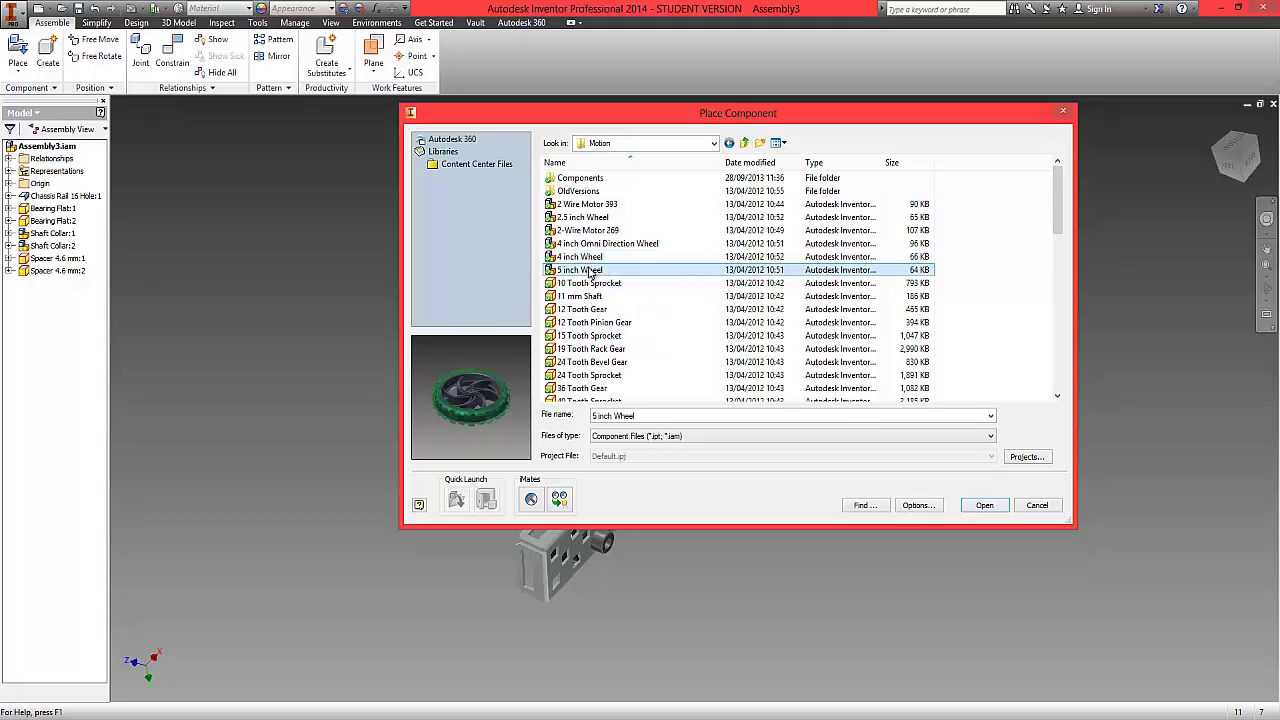
click(981, 505)
click(1098, 278)
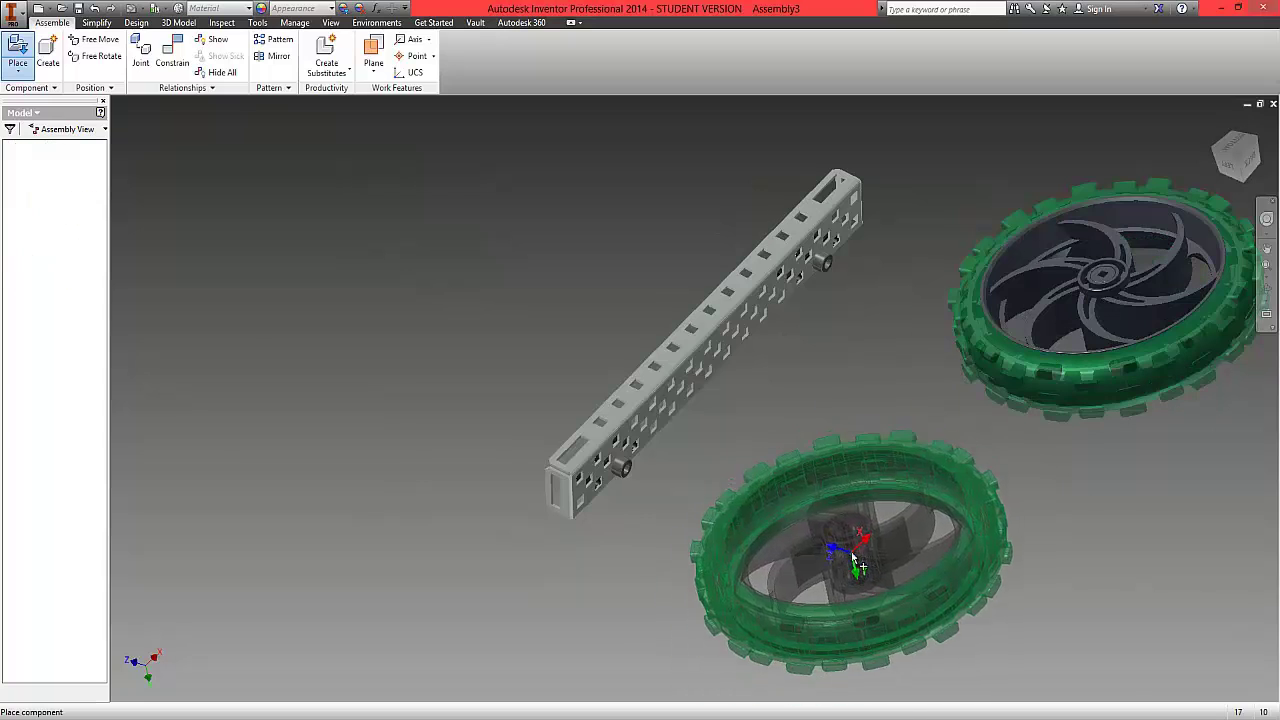
click(850, 543)
right_click(843, 383)
click(889, 395)
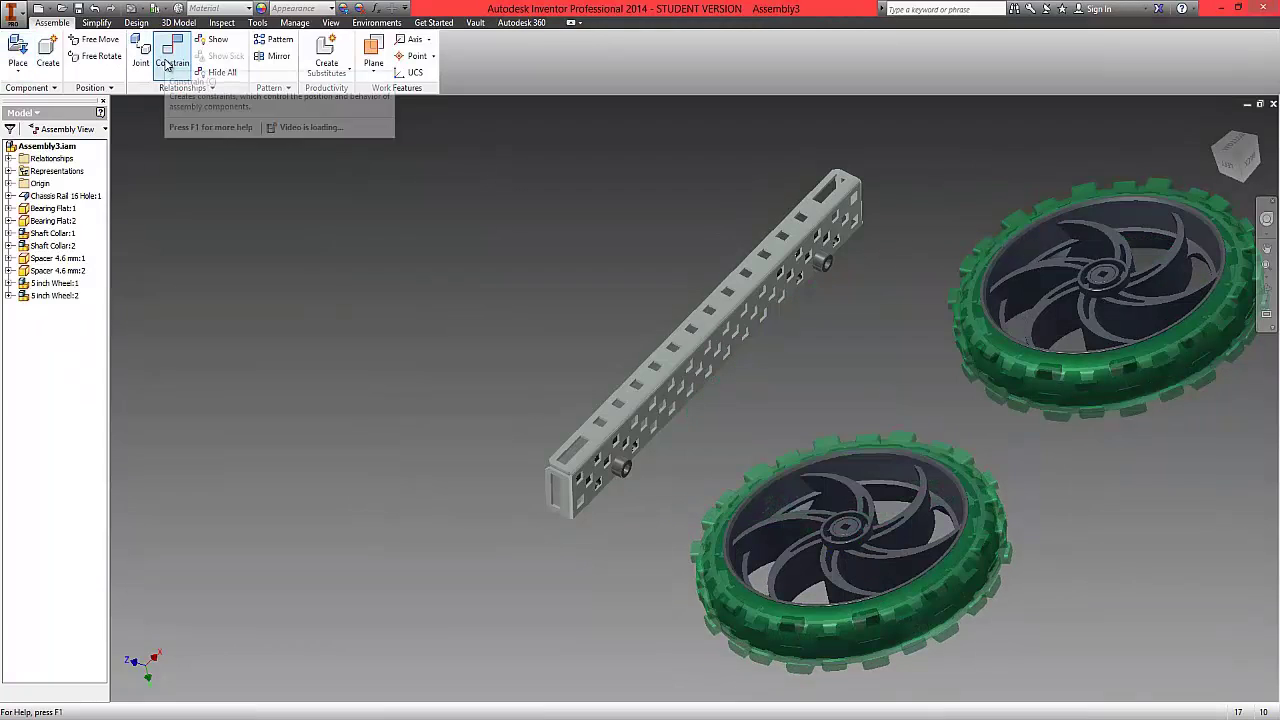
Apply an Insert constraint between the nearer 5 inch Wheel's hub circle and the adjacent spacer's outer end, with a 0 mm offset
click(172, 55)
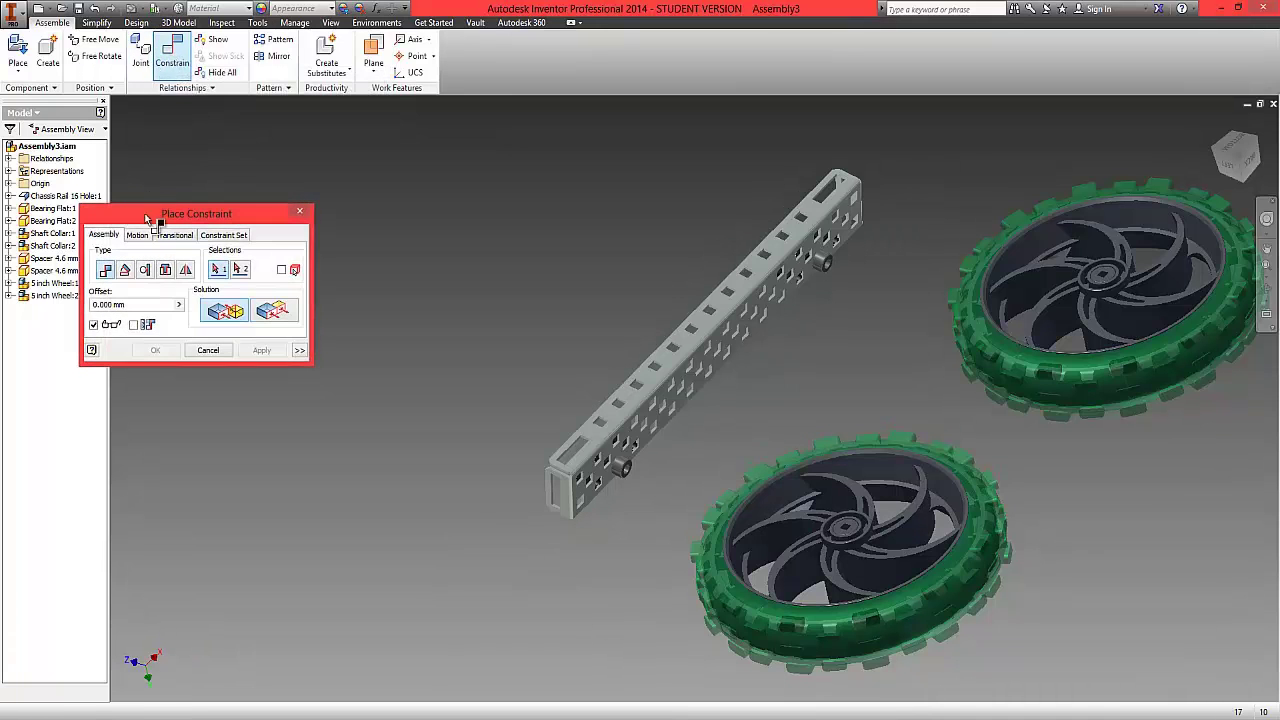
click(165, 269)
scroll(832, 530, up, 5)
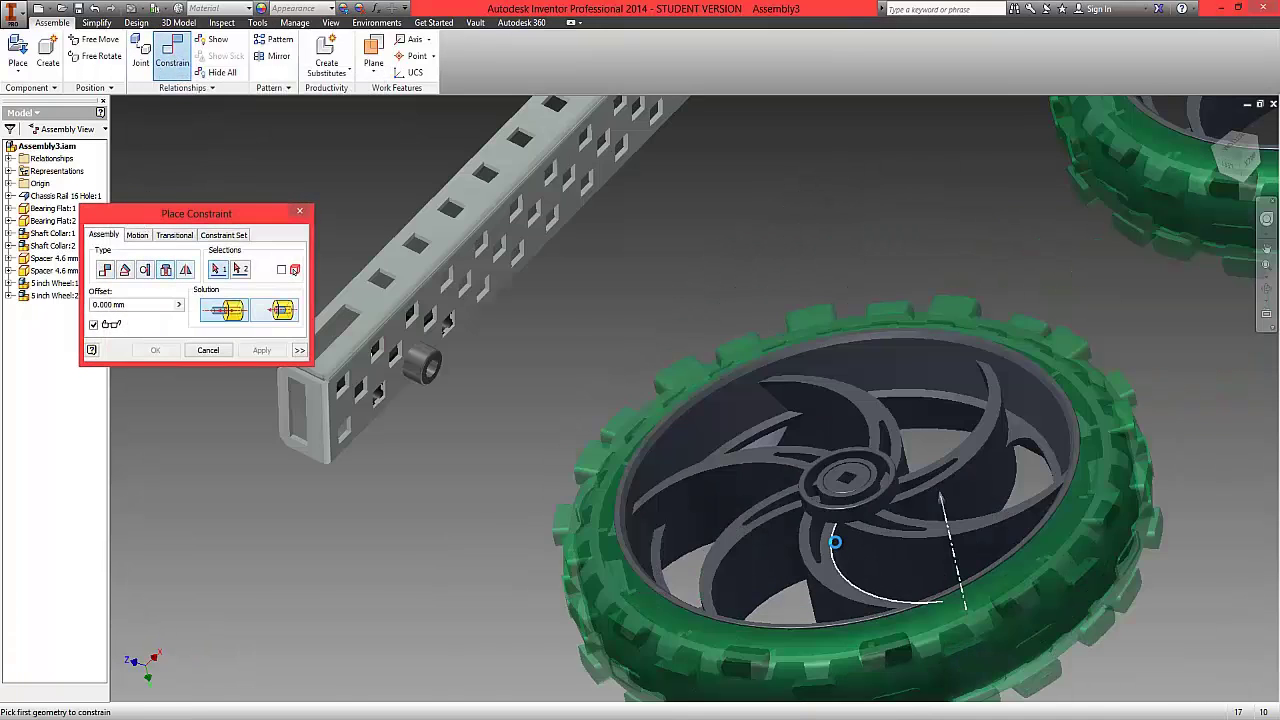
scroll(840, 485, down, 5)
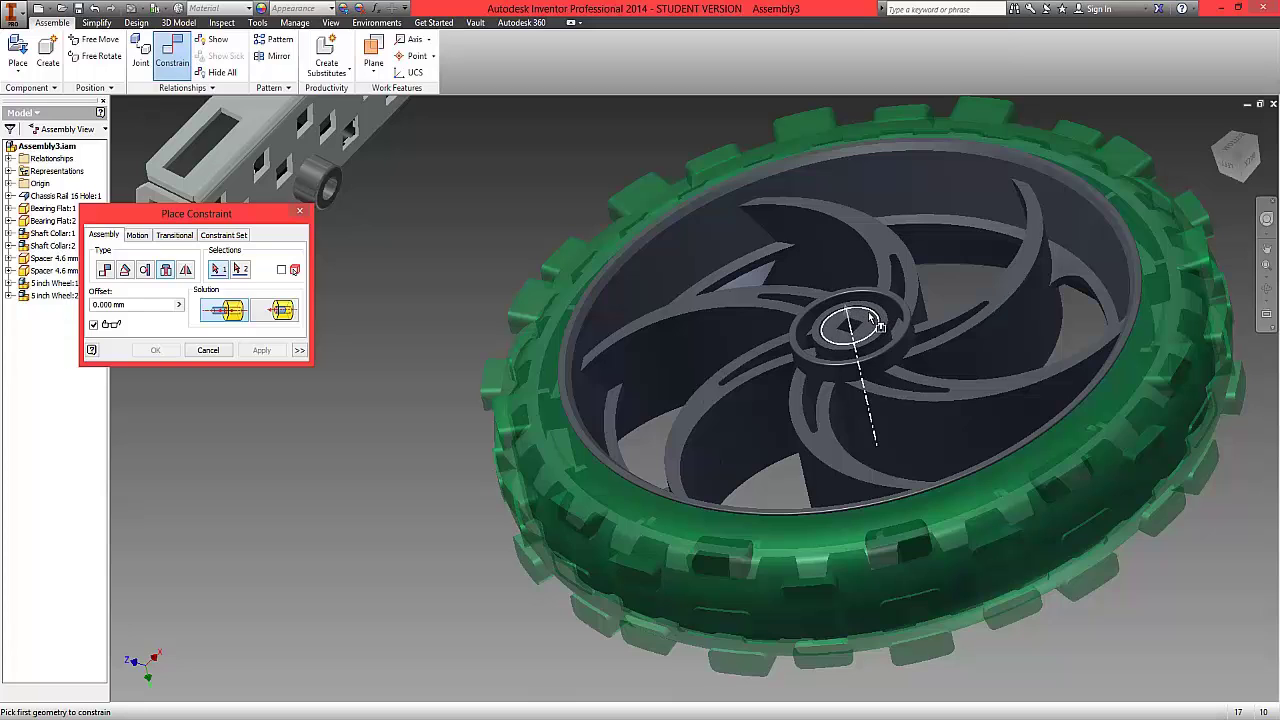
click(870, 317)
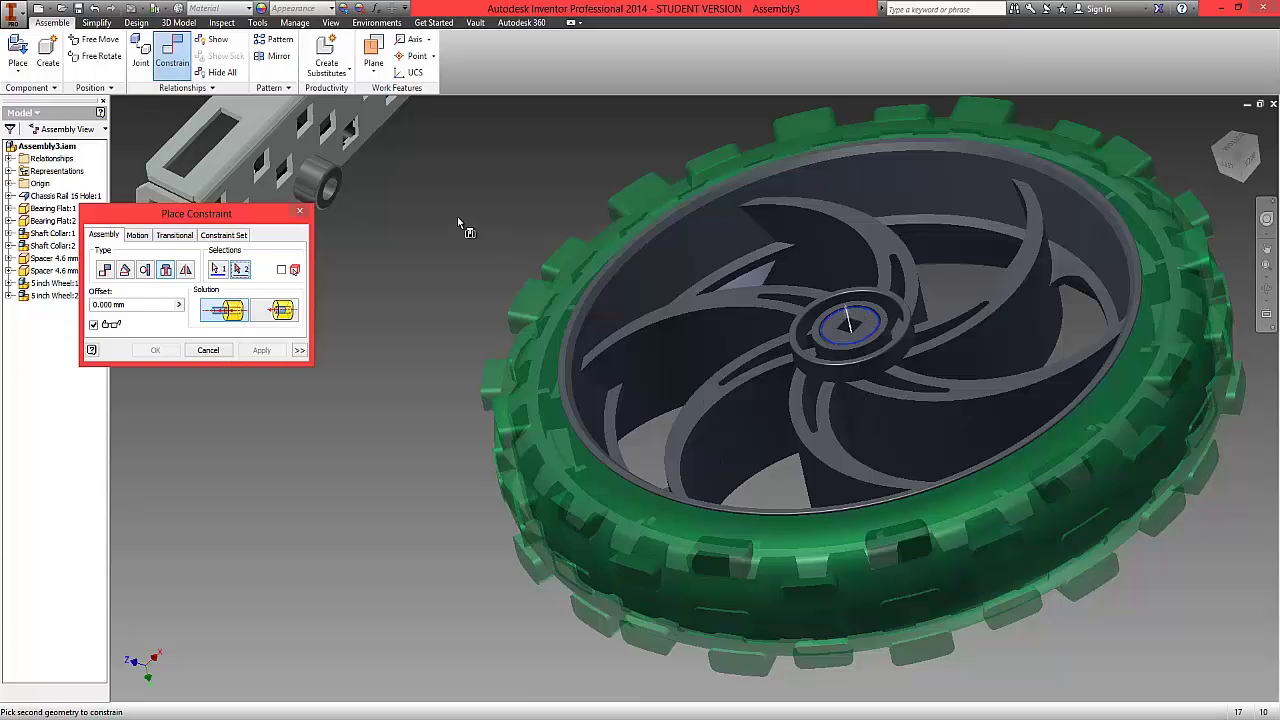
click(333, 187)
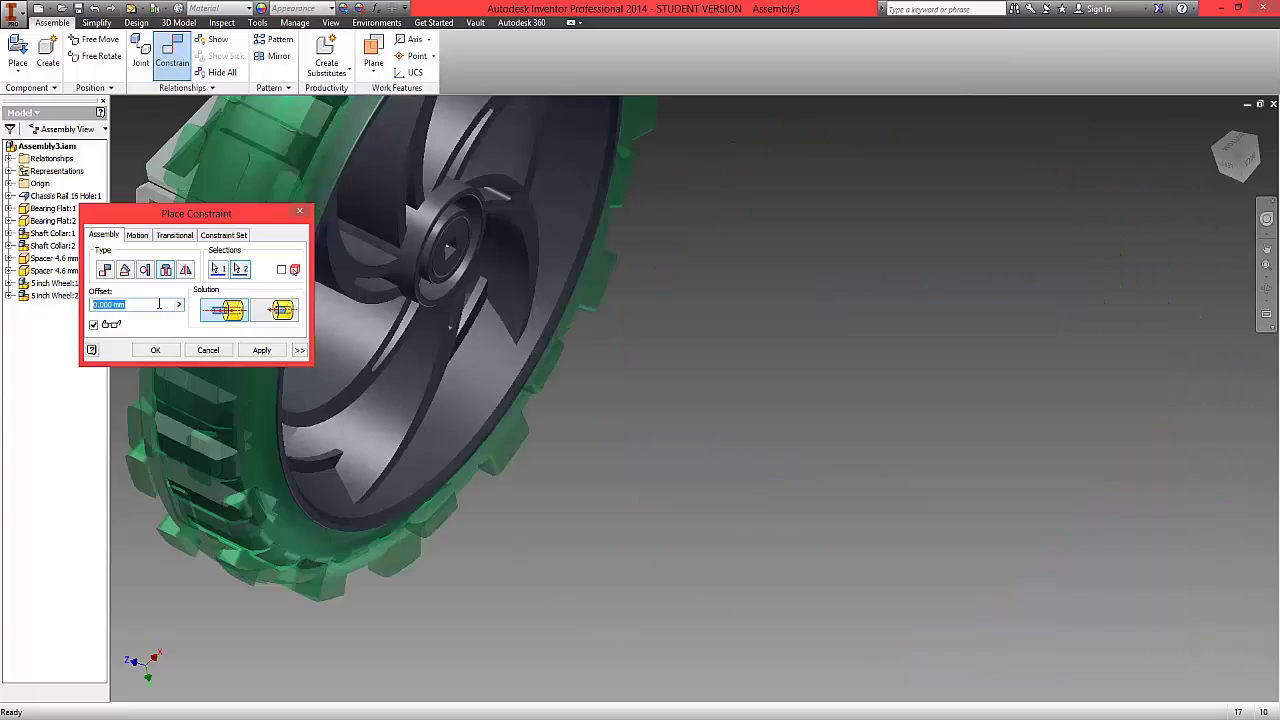
click(162, 351)
drag(210, 350, 939, 363)
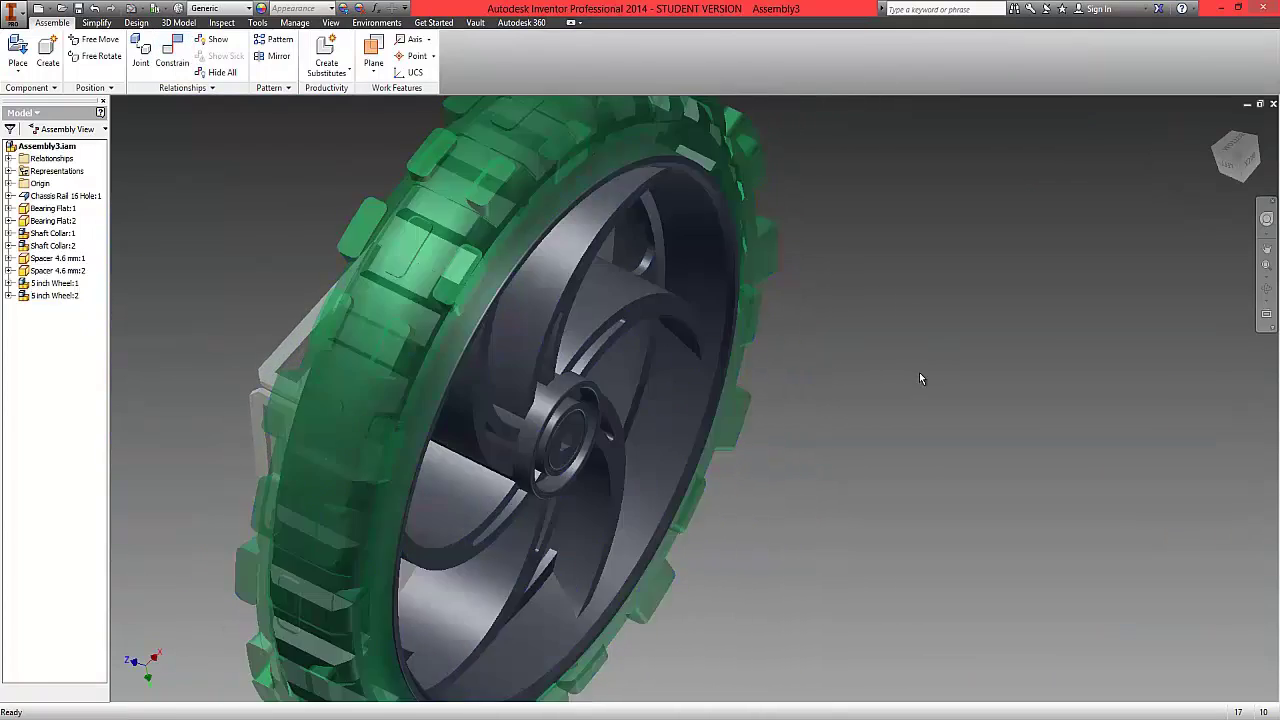
Apply an Insert constraint between the remaining 5 inch Wheel's hub circle and the far spacer's outer end, with a 0 mm offset
scroll(921, 378, down, 6)
scroll(1003, 254, up, 4)
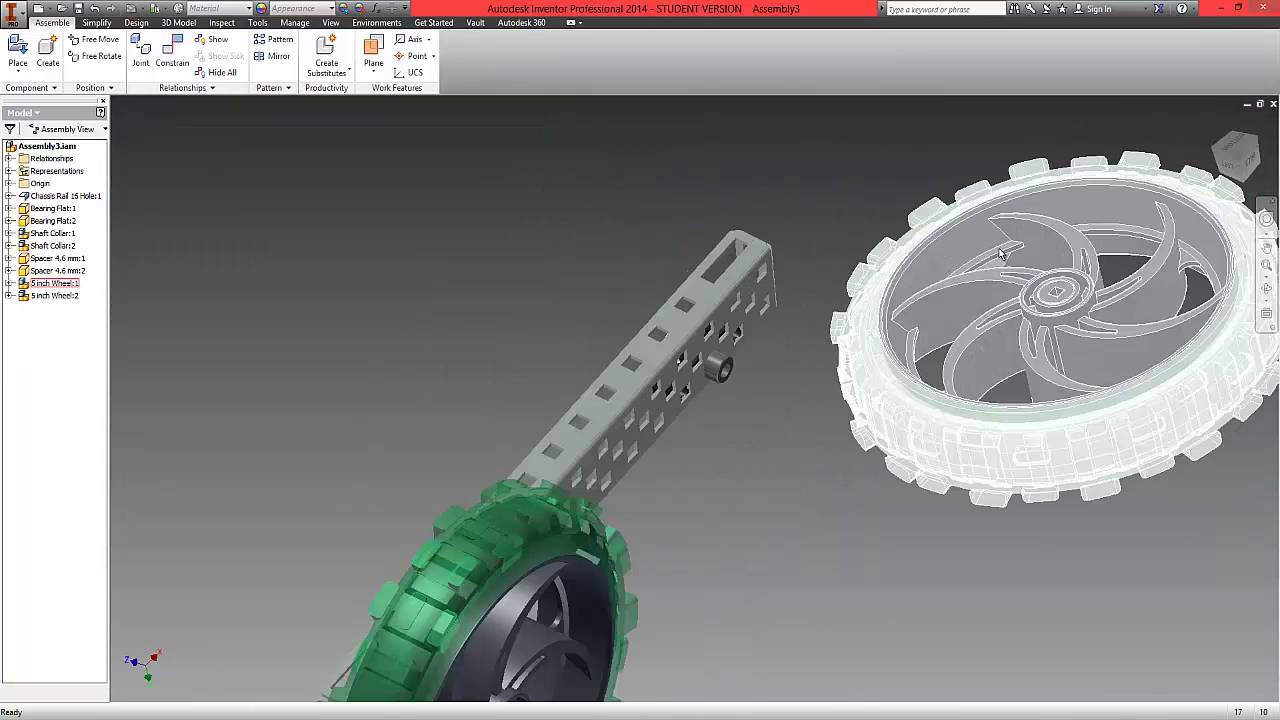
click(172, 52)
click(168, 274)
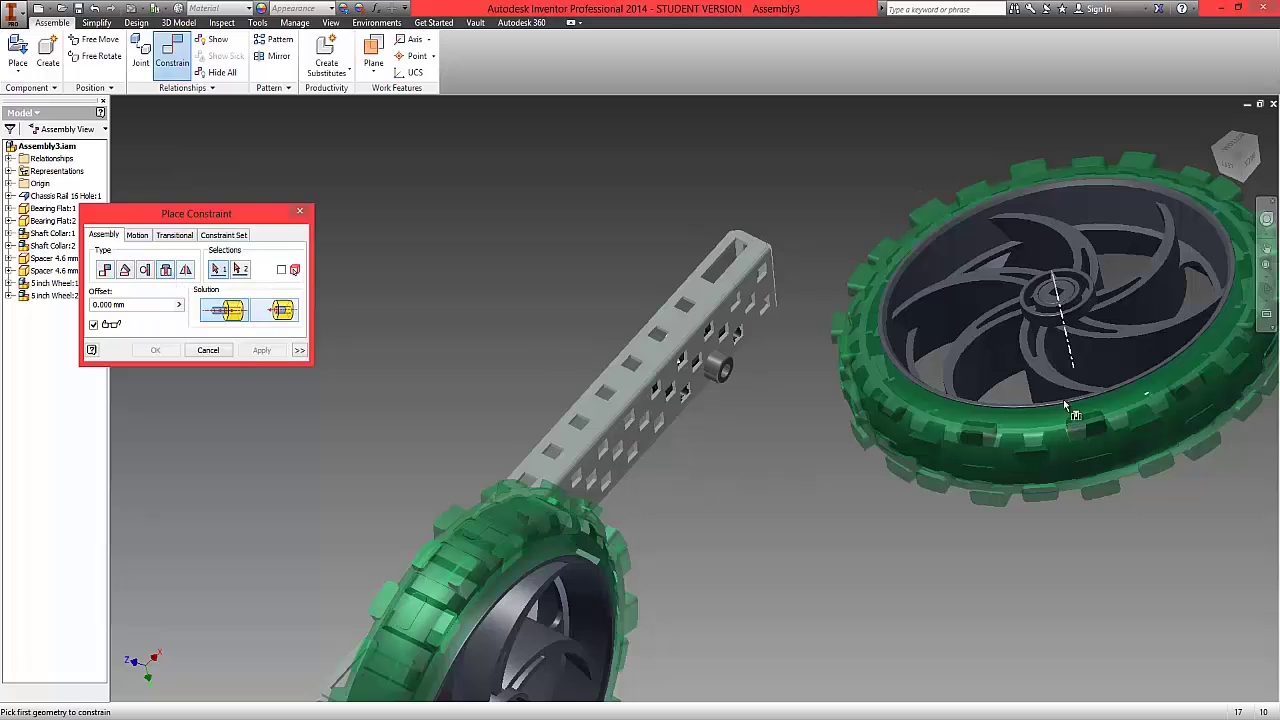
click(1072, 298)
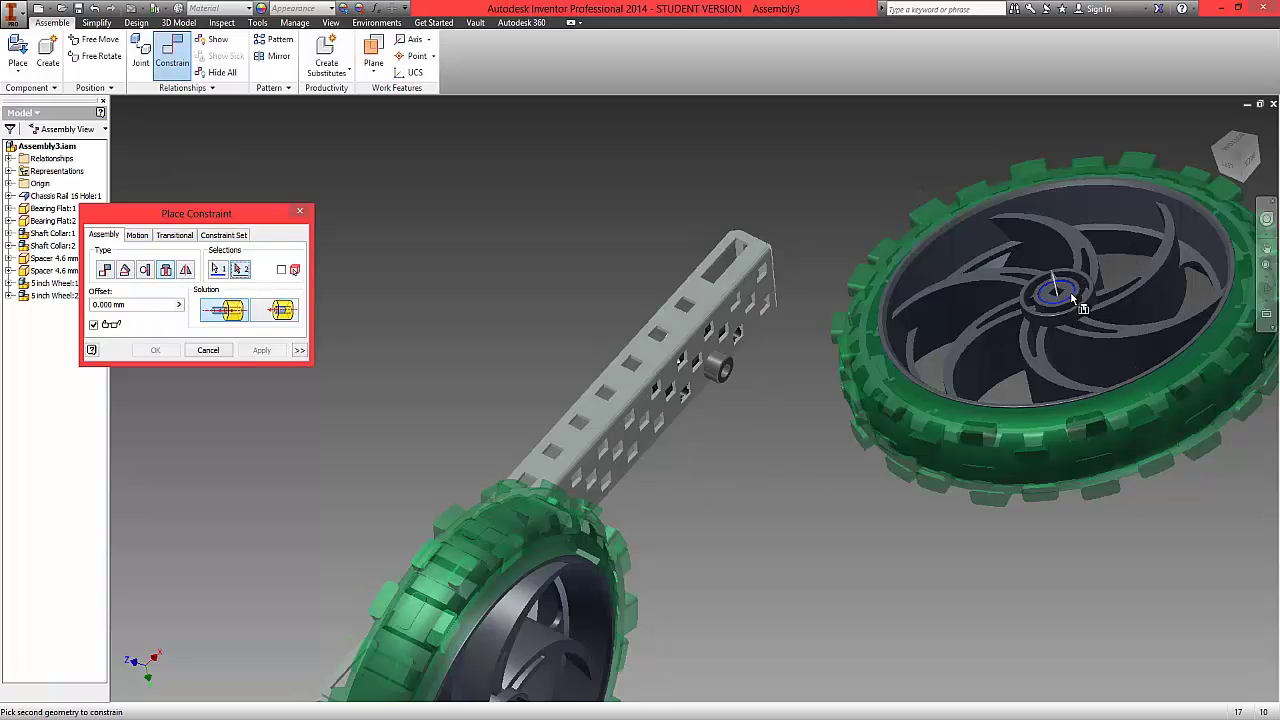
click(728, 372)
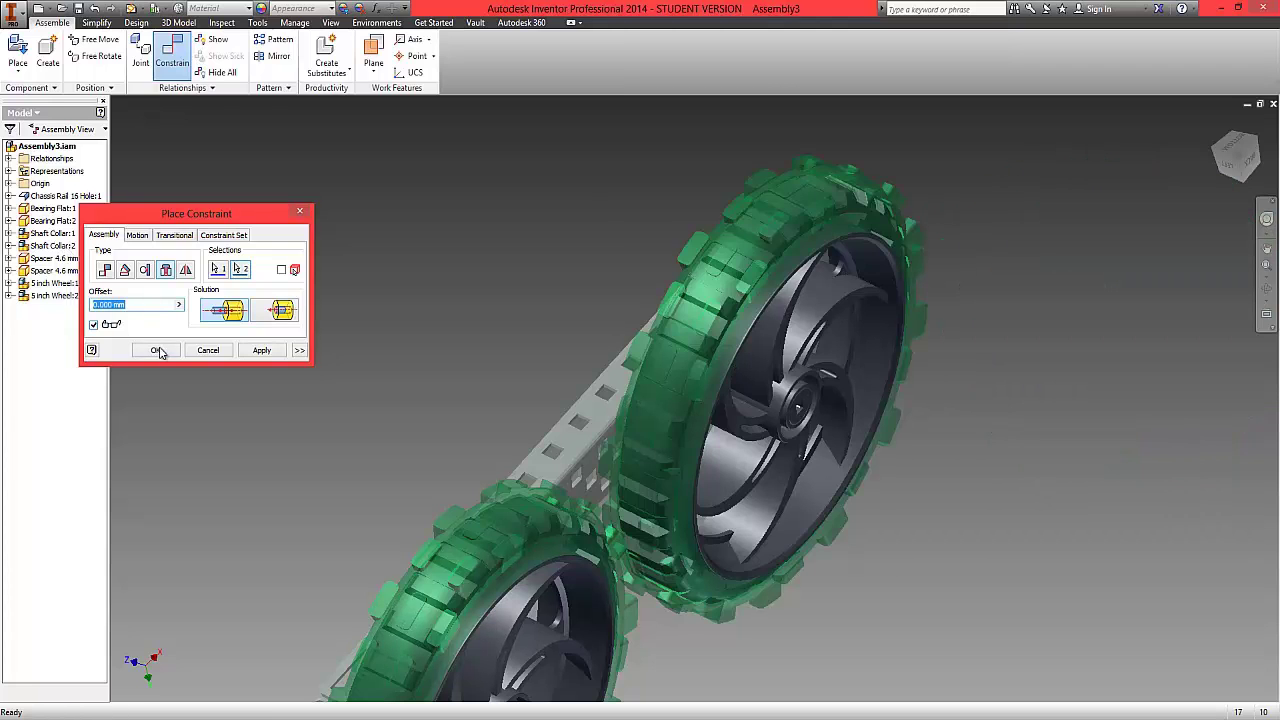
click(157, 350)
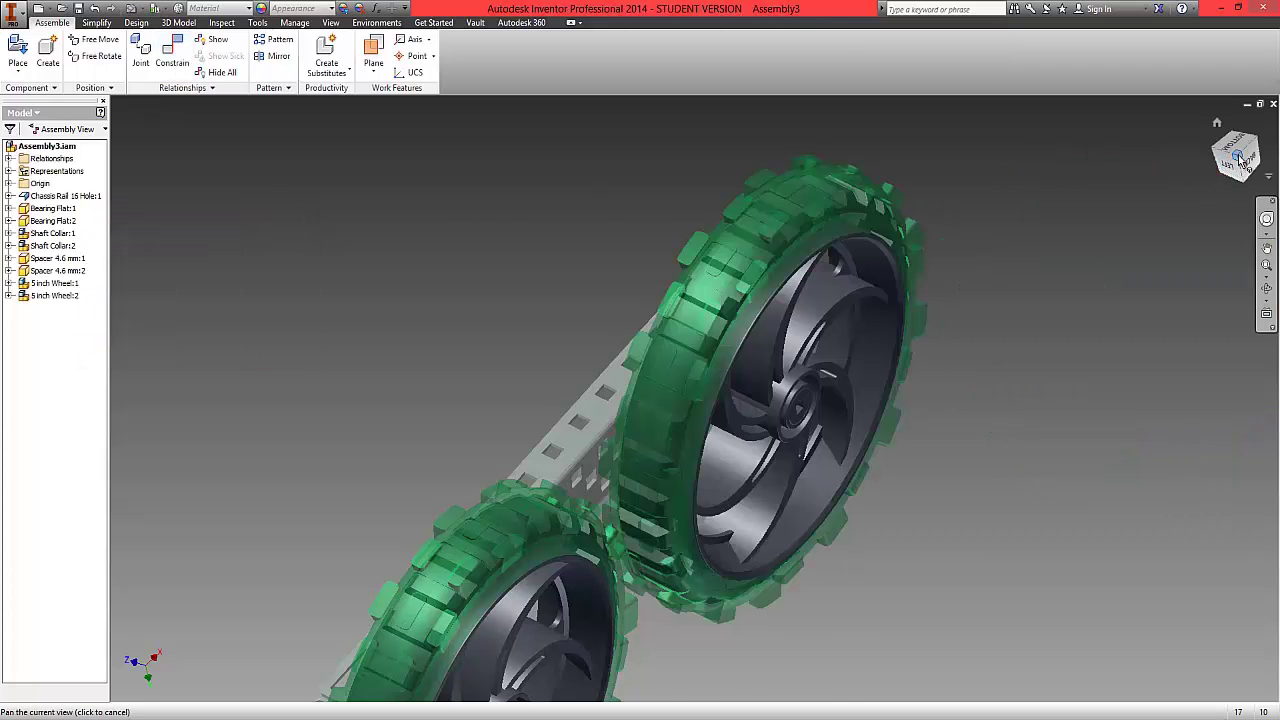
View the assembly from the shaft collar side and ground the Chassis Rail 16 Hole component
click(1239, 157)
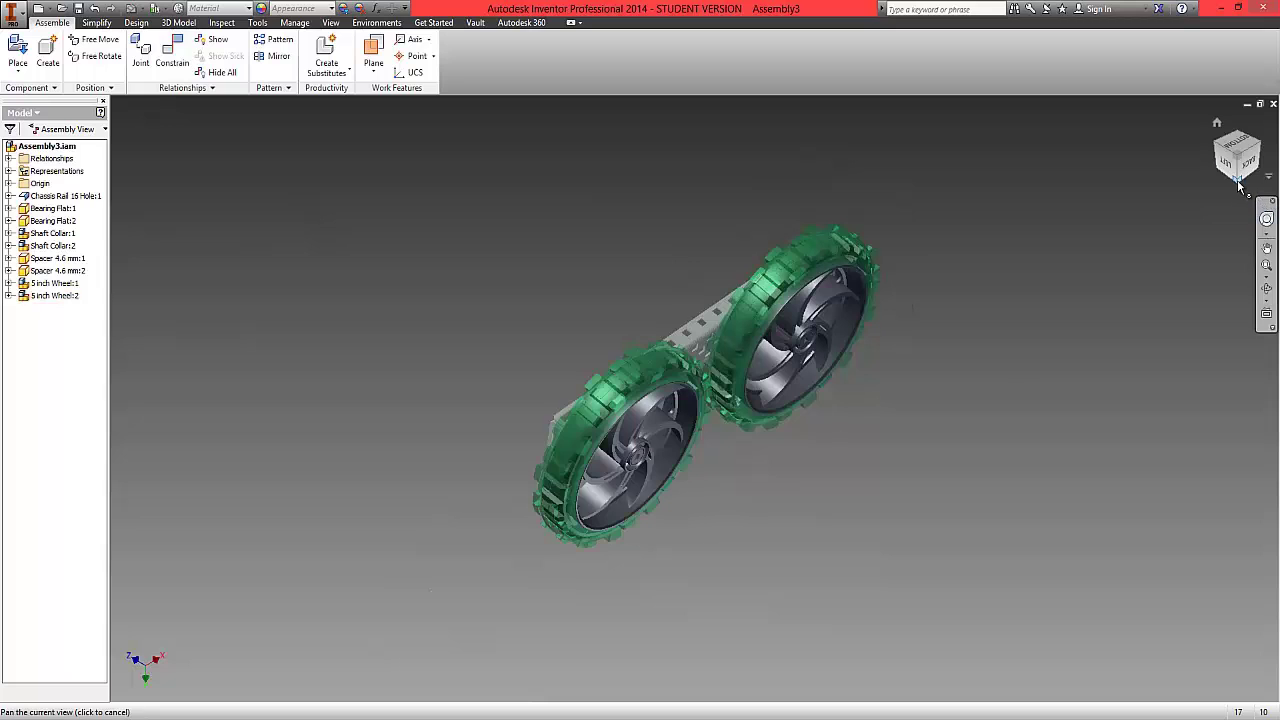
mouse_move(1238, 185)
mouse_down()
mouse_move(209, 121)
mouse_move(395, 212)
mouse_move(278, 228)
mouse_move(231, 206)
mouse_move(164, 218)
mouse_up()
drag(744, 350, 702, 312)
click(837, 309)
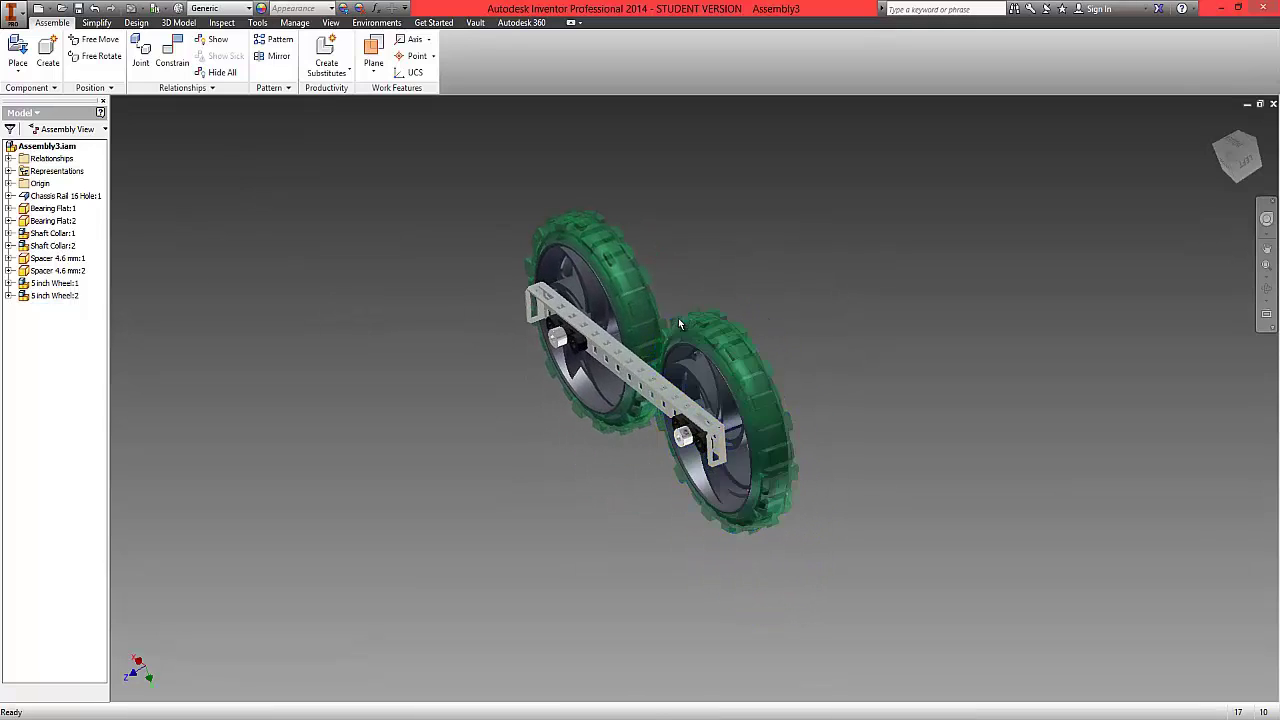
right_click(629, 369)
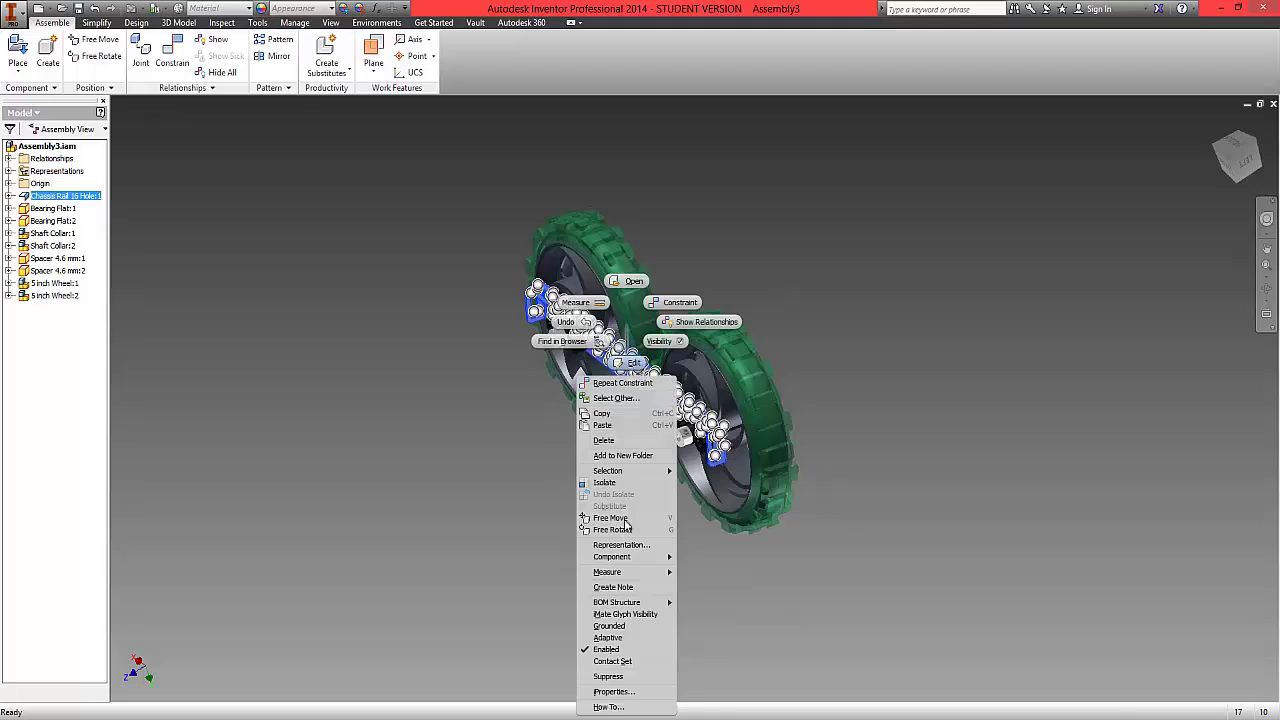
click(620, 627)
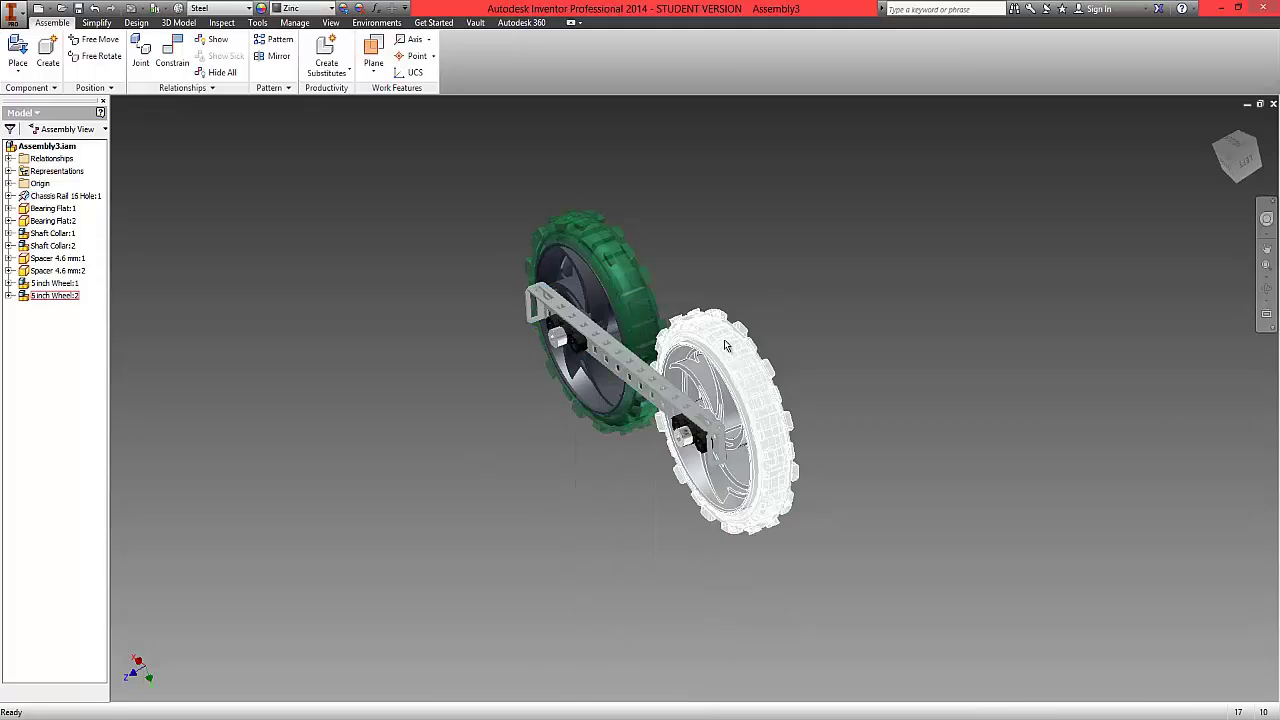
Test the movement of the wheels against the grounded chassis rail
drag(745, 440, 531, 351)
middle_drag(776, 362, 830, 368)
scroll(829, 312, down, 3)
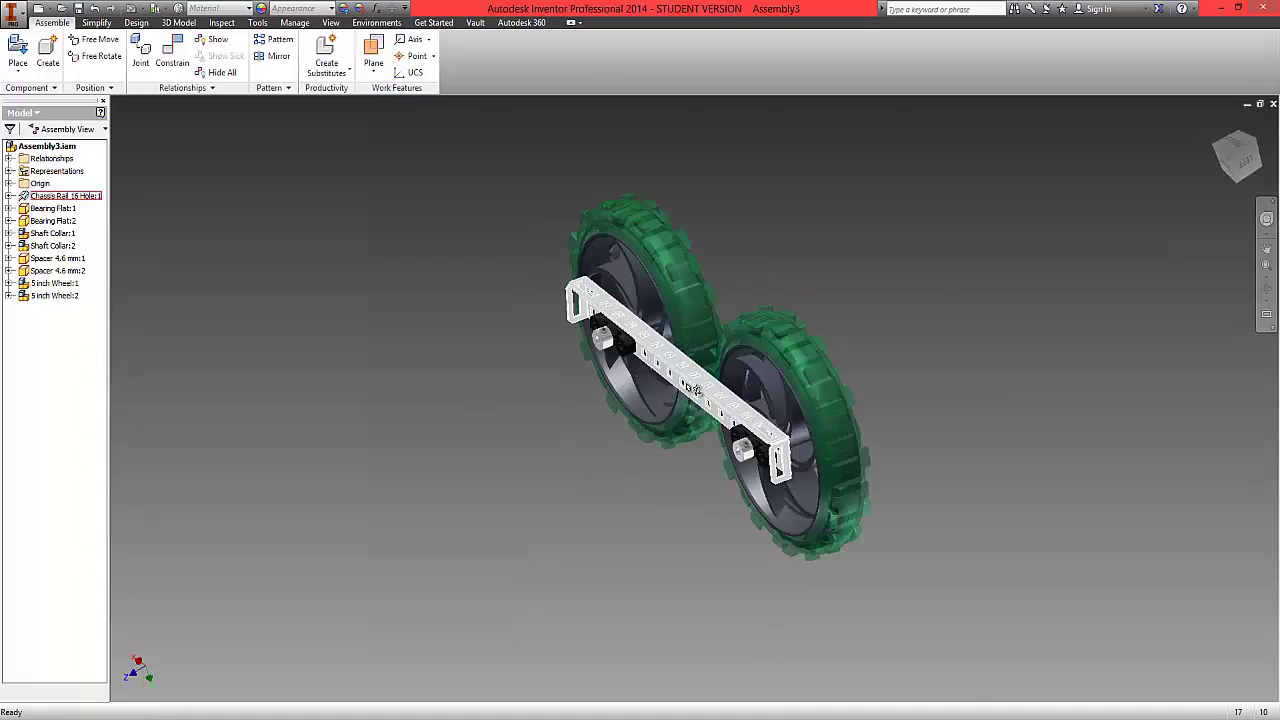